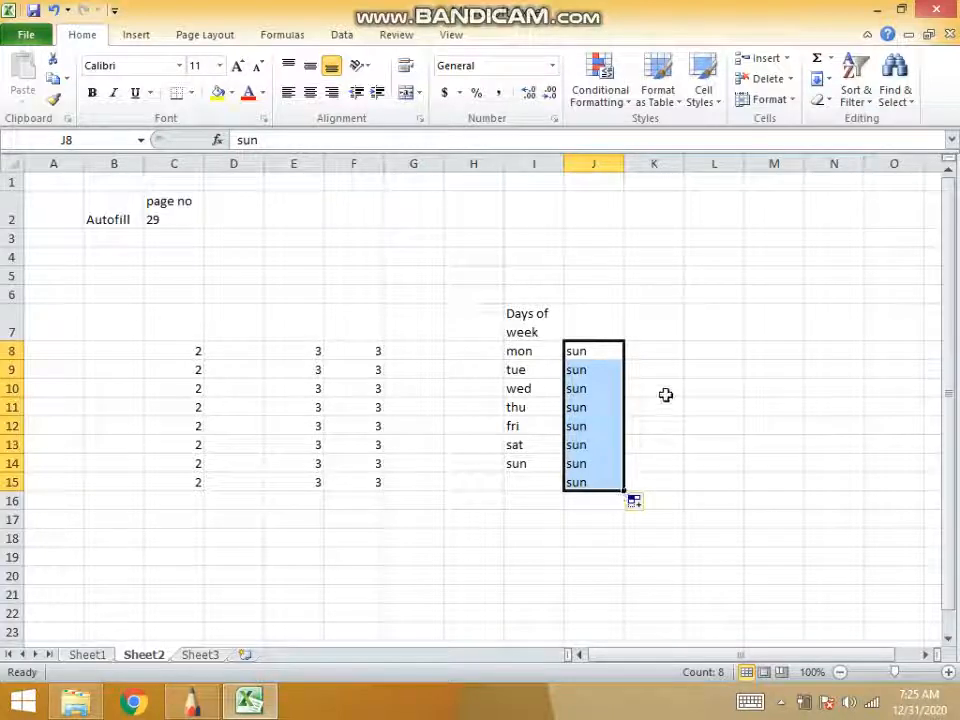
- Enter "mon" in cell K8 and autofill it down to K14 as the days of the week
click(664, 358)
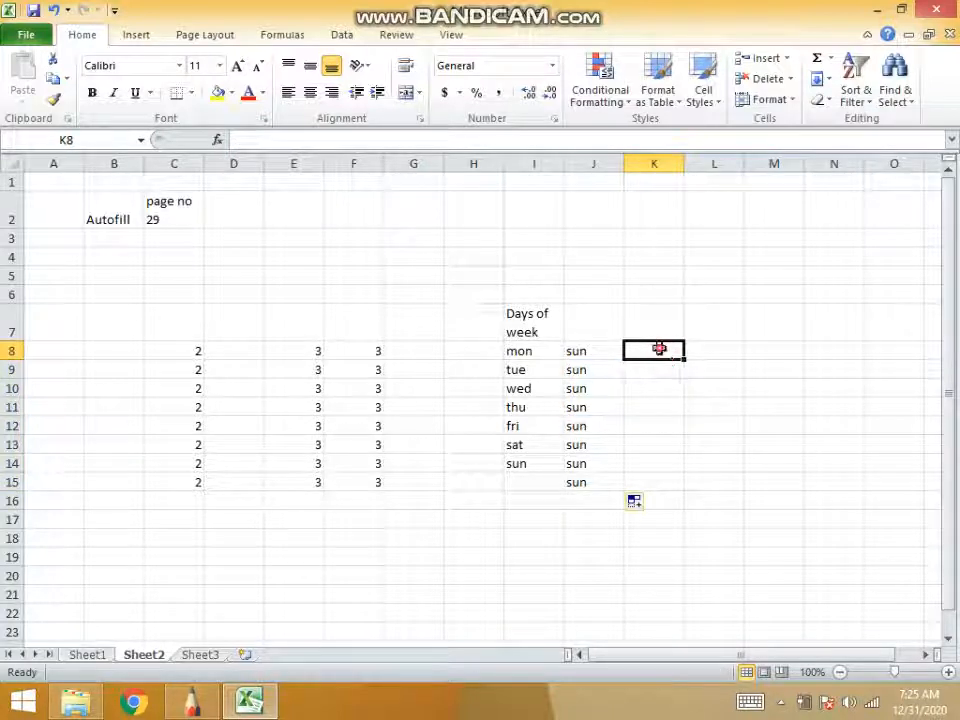
text(mon)
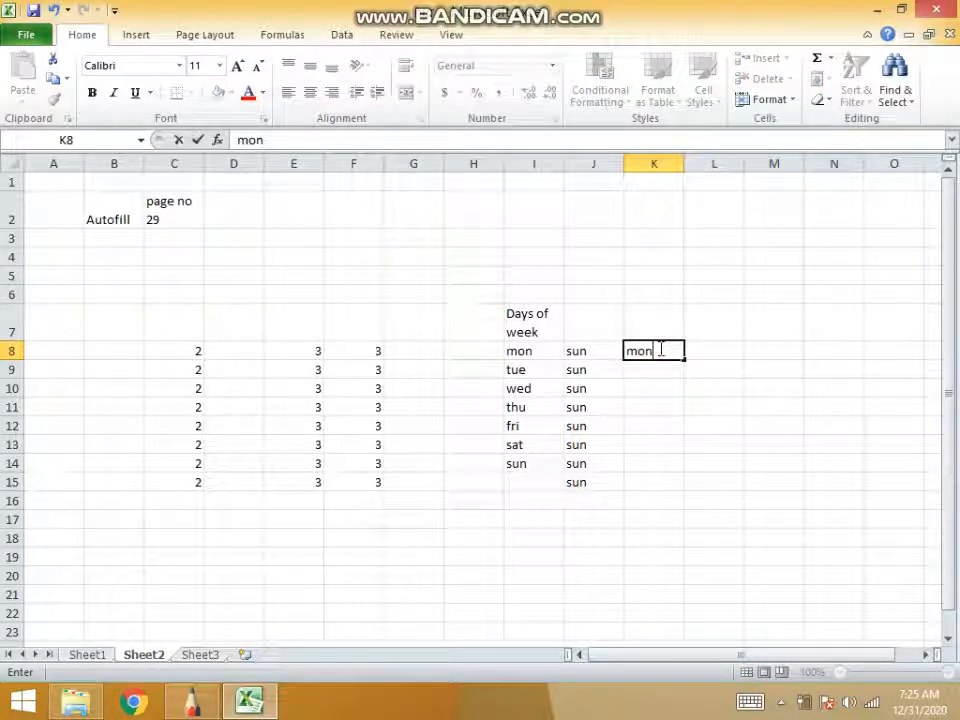
click(647, 364)
click(653, 352)
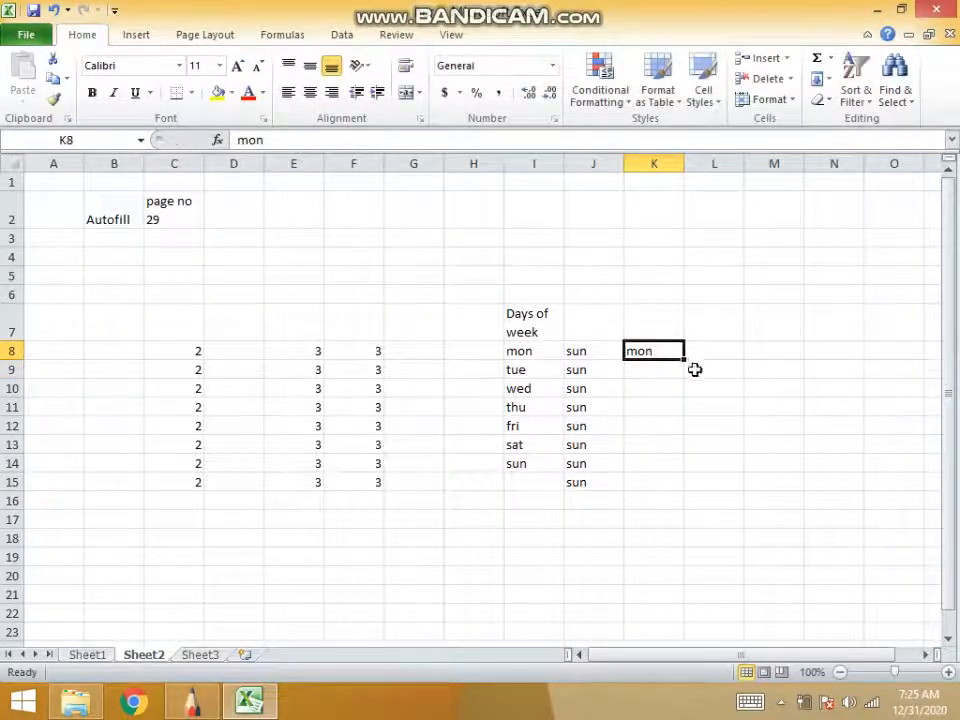
drag(684, 360, 679, 476)
click(628, 519)
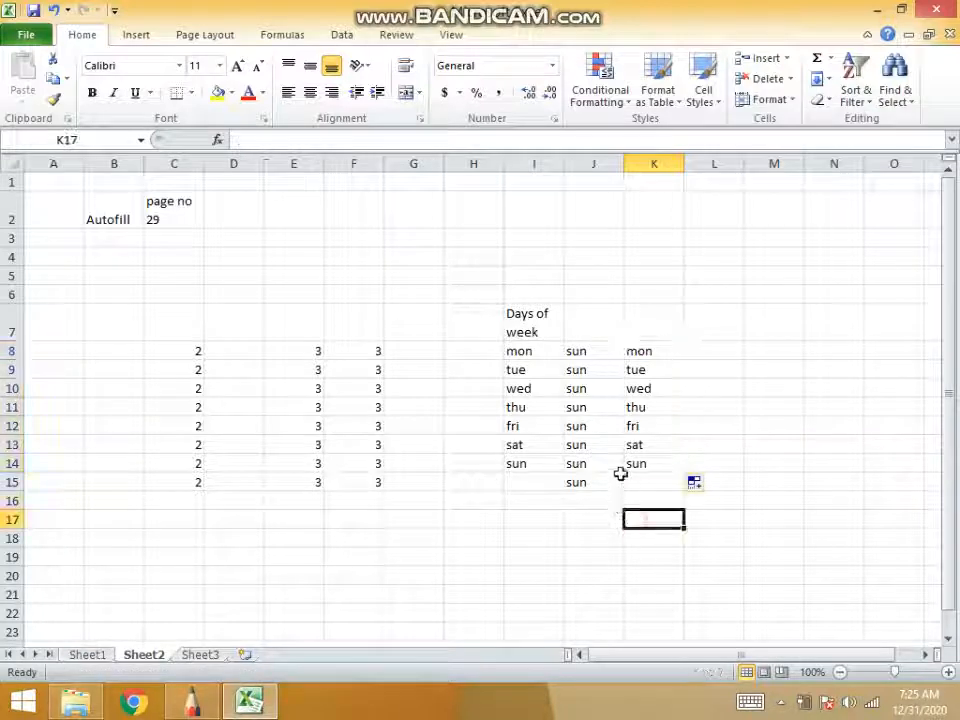
click(576, 354)
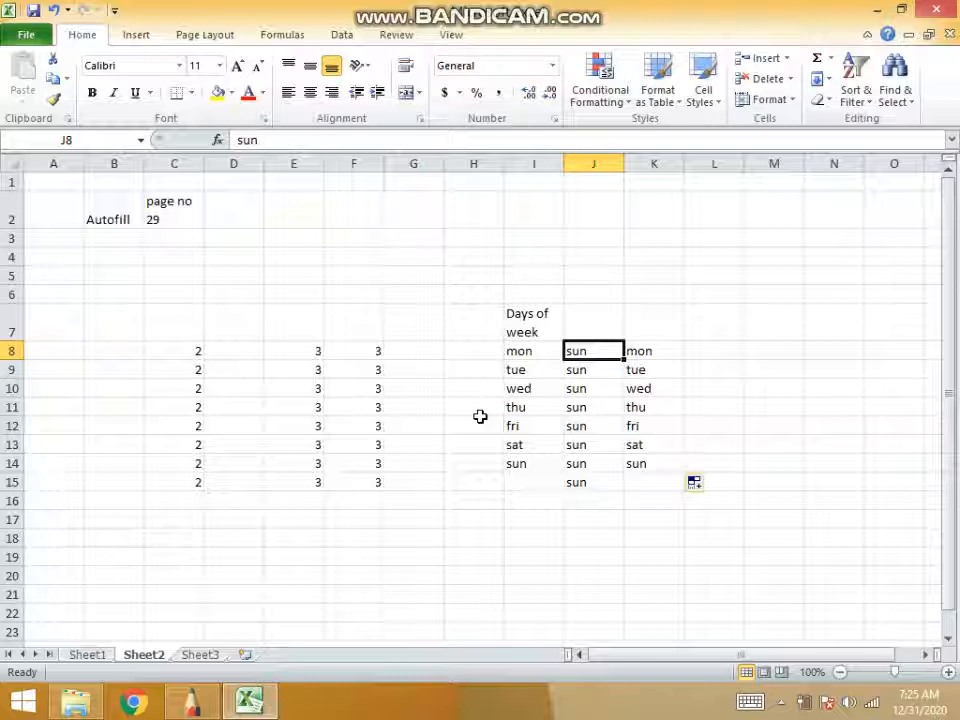
- Enter 1 in cell A8, autofill it down to A16, and switch the fill to Fill Series
click(56, 350)
text(1)
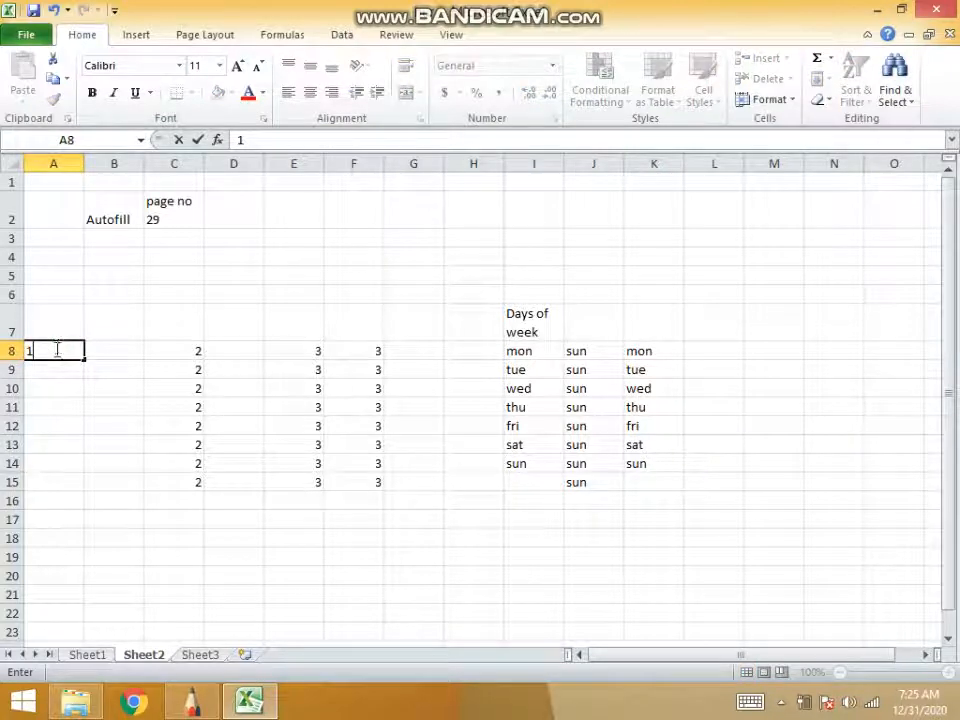
click(54, 405)
click(64, 350)
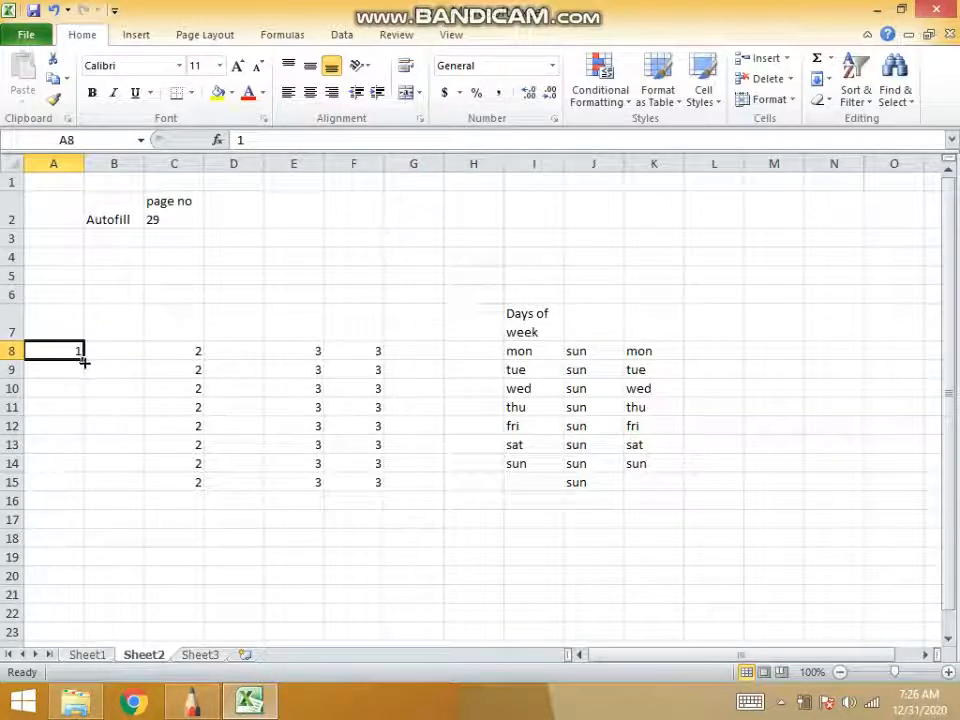
drag(84, 359, 90, 515)
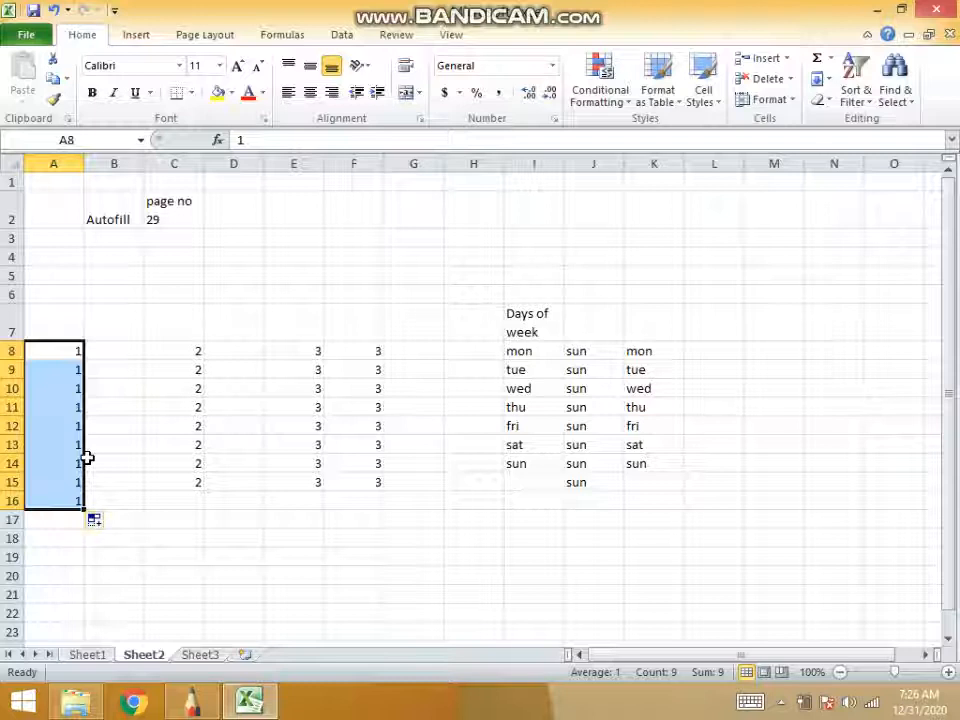
click(112, 522)
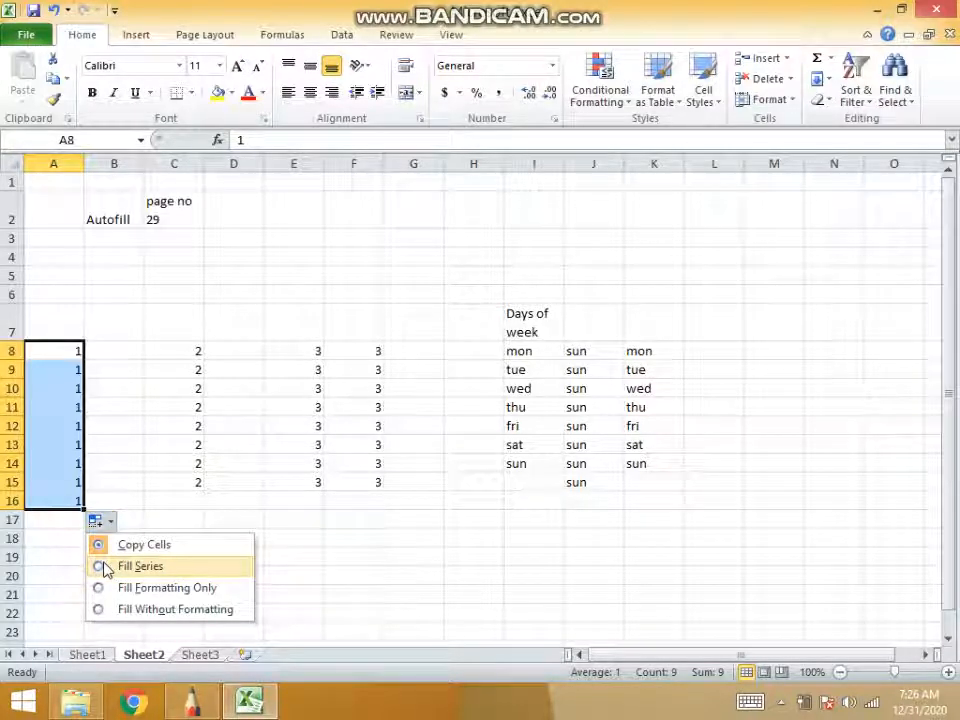
click(105, 567)
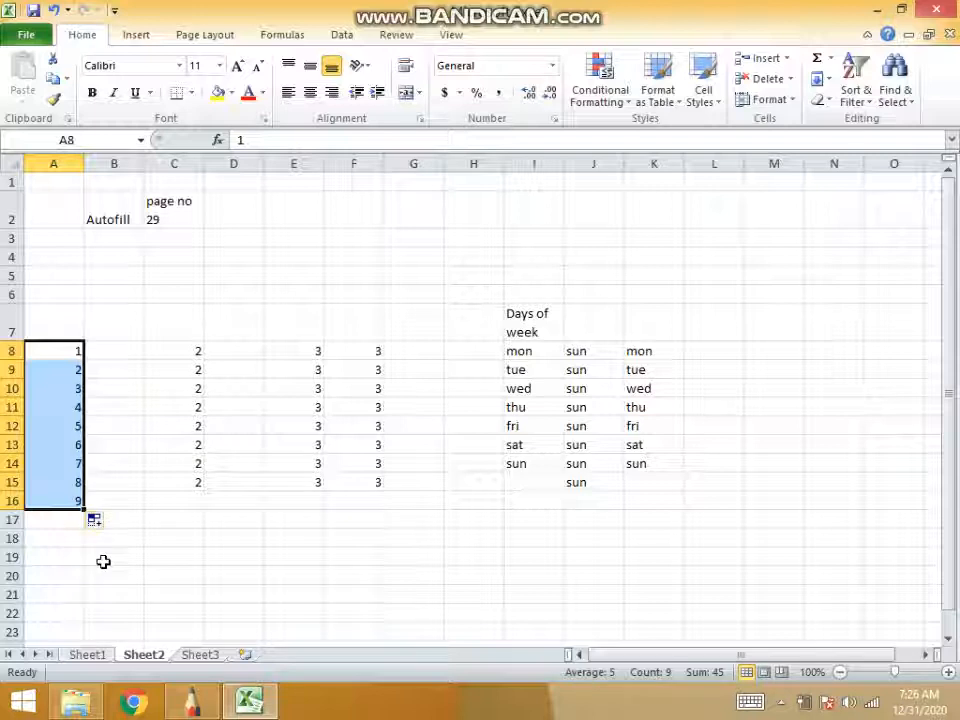
- Enter 1 in cell M7 as the start of a new number column
double_click(762, 326)
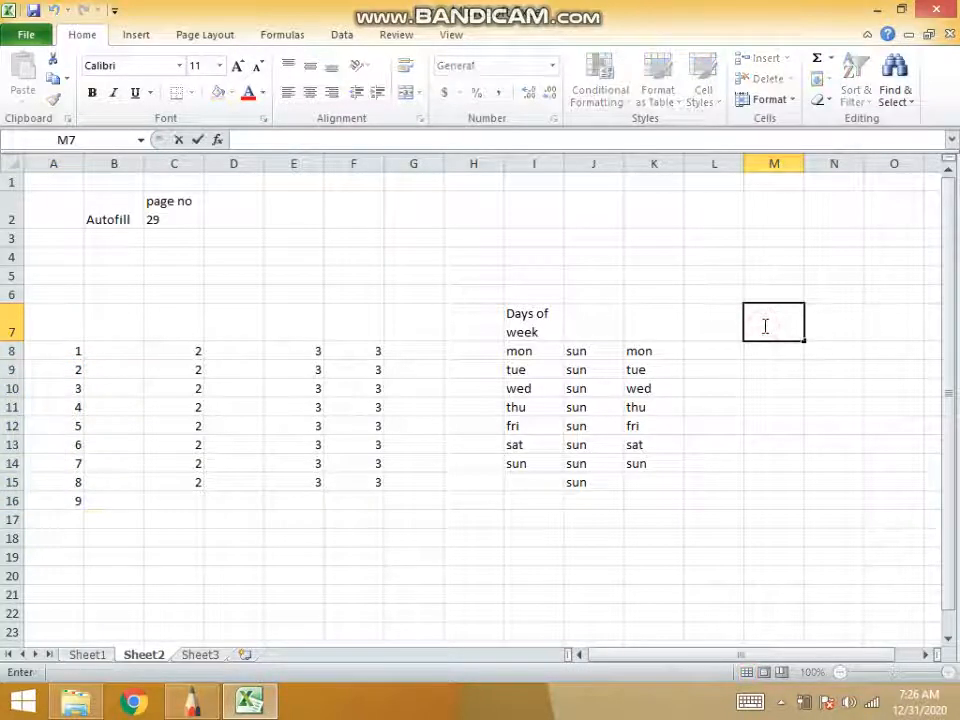
text(1)
click(762, 352)
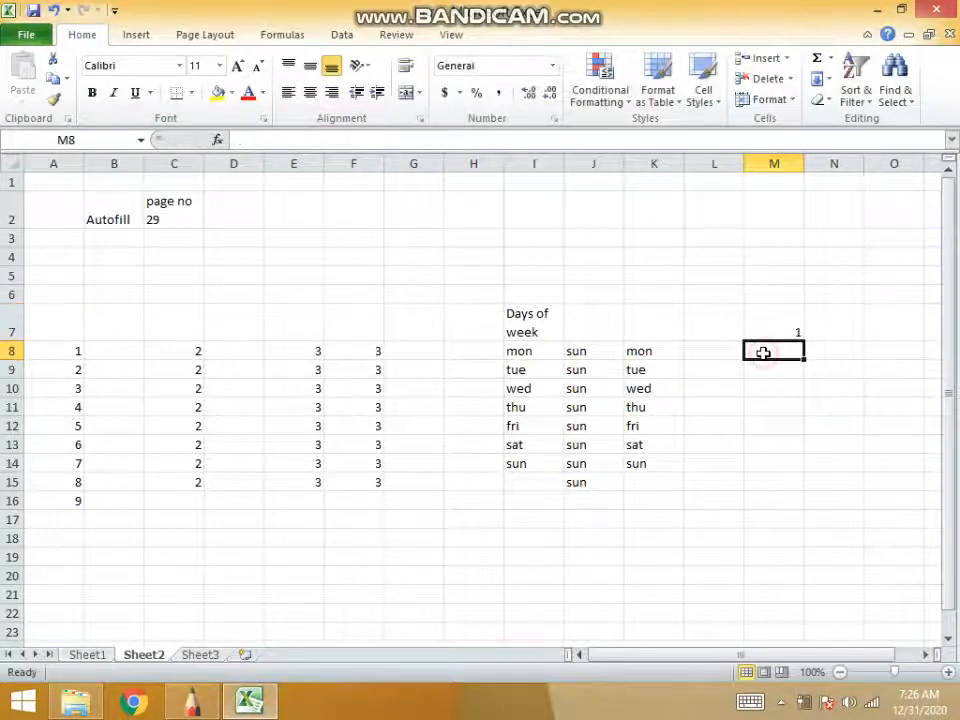
click(780, 319)
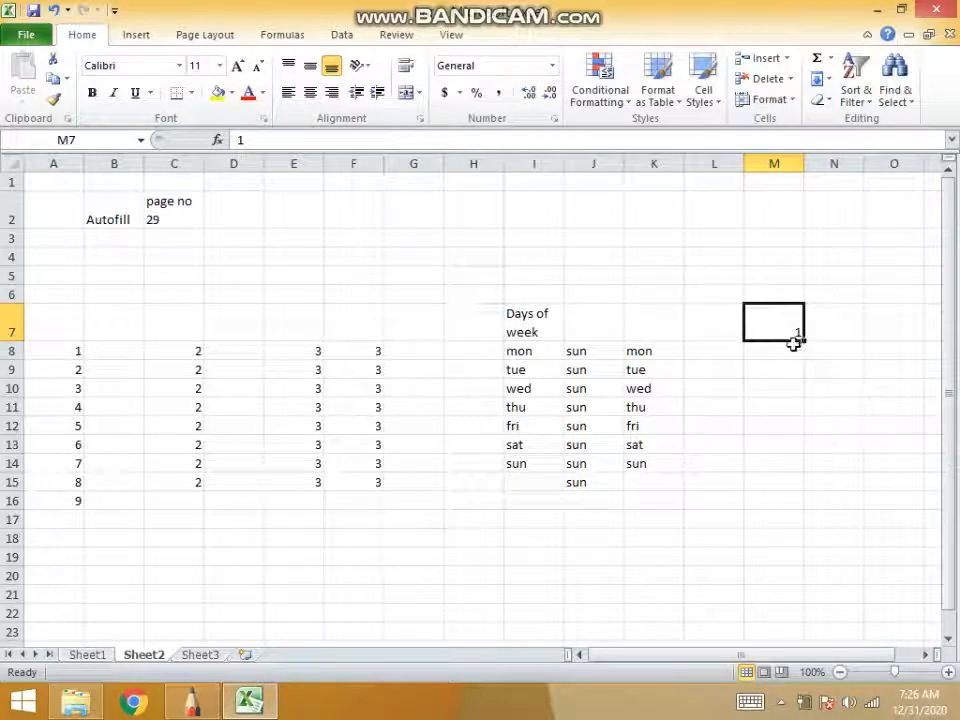
click(789, 349)
click(782, 370)
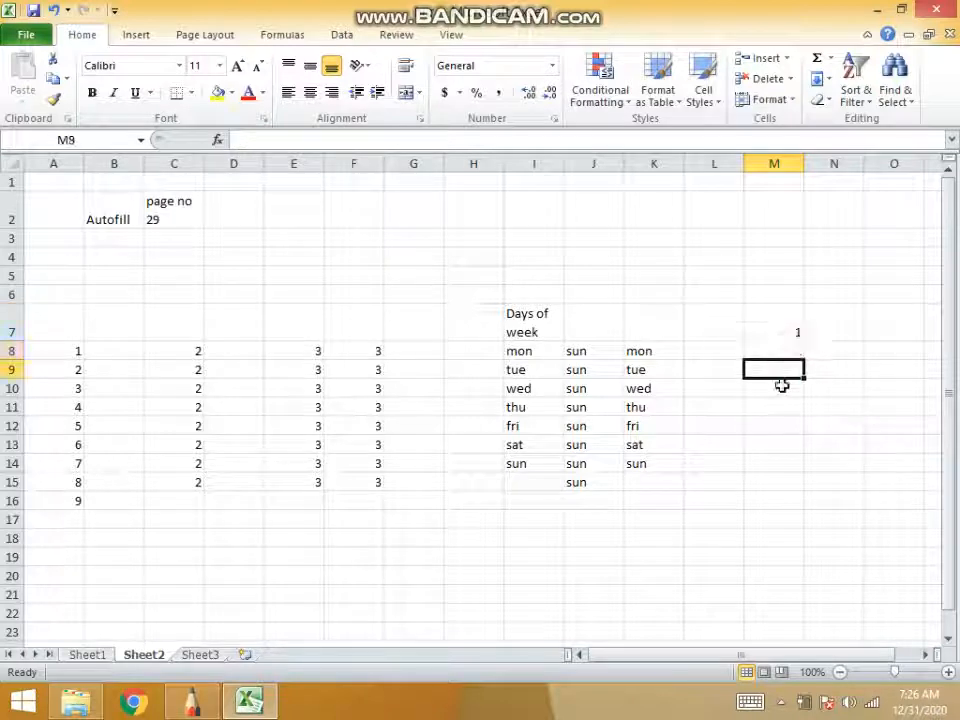
click(782, 388)
click(784, 406)
click(779, 426)
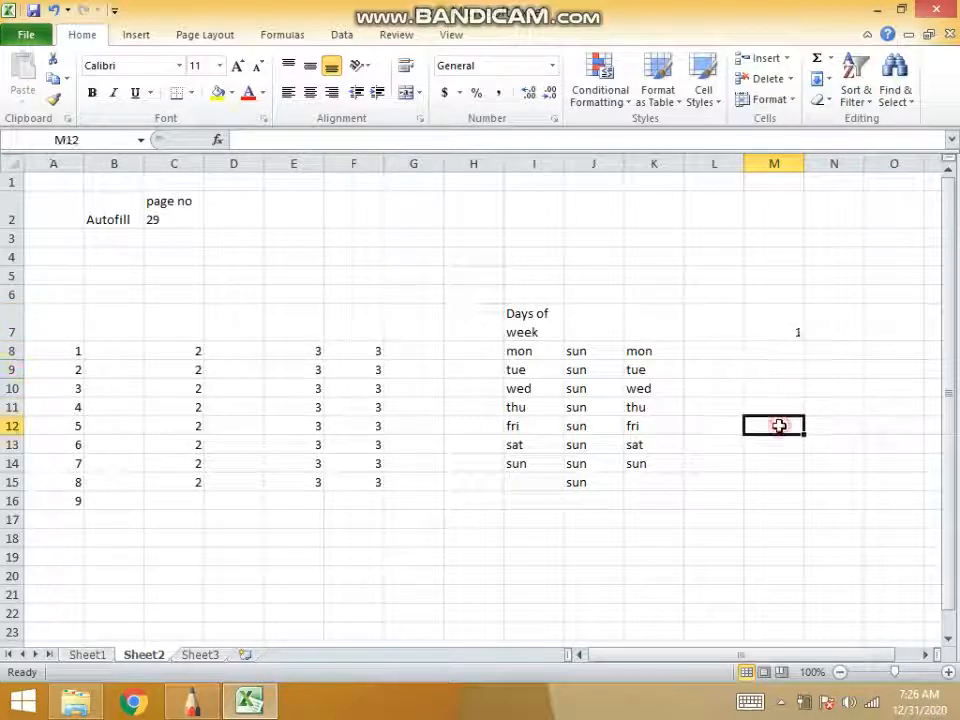
- Autofill the 1 in M7 down to M16 and switch the fill to Fill Series
click(780, 324)
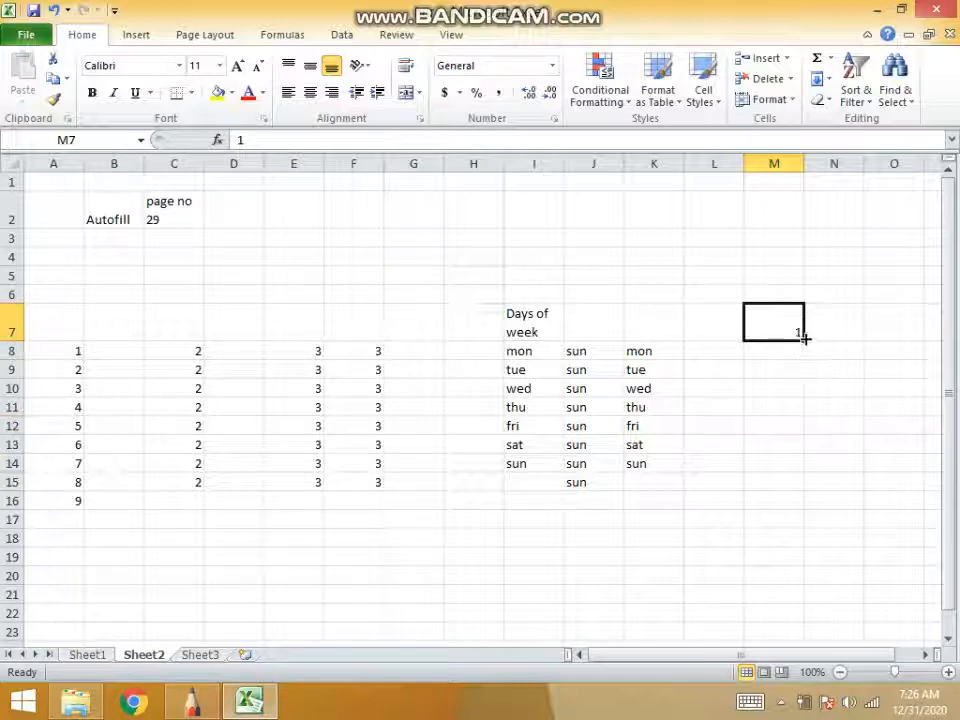
drag(804, 339, 806, 517)
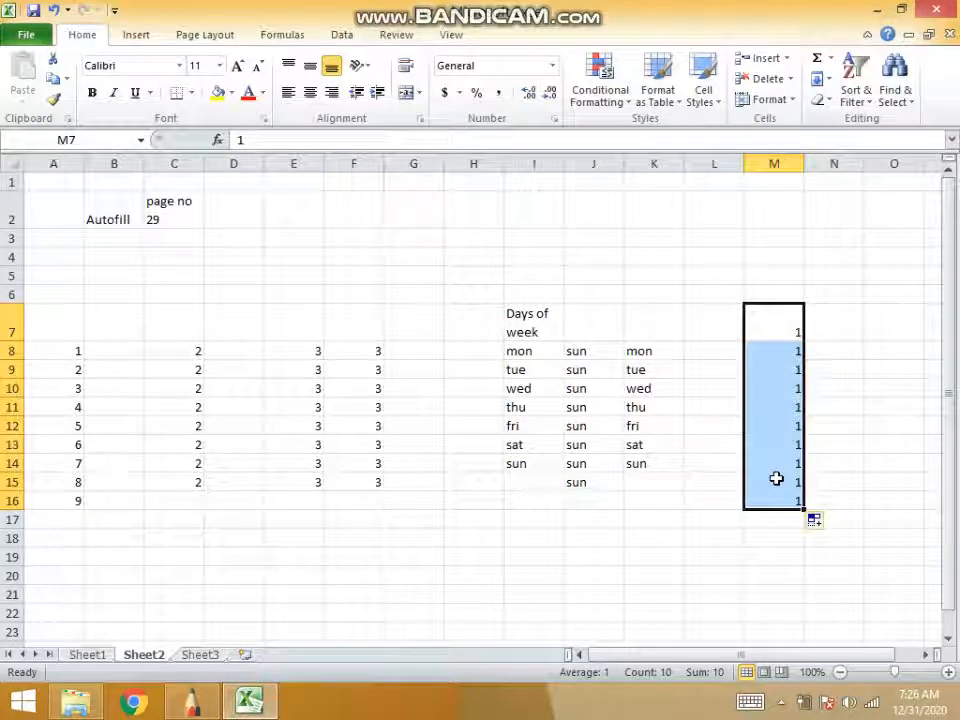
click(828, 522)
click(828, 566)
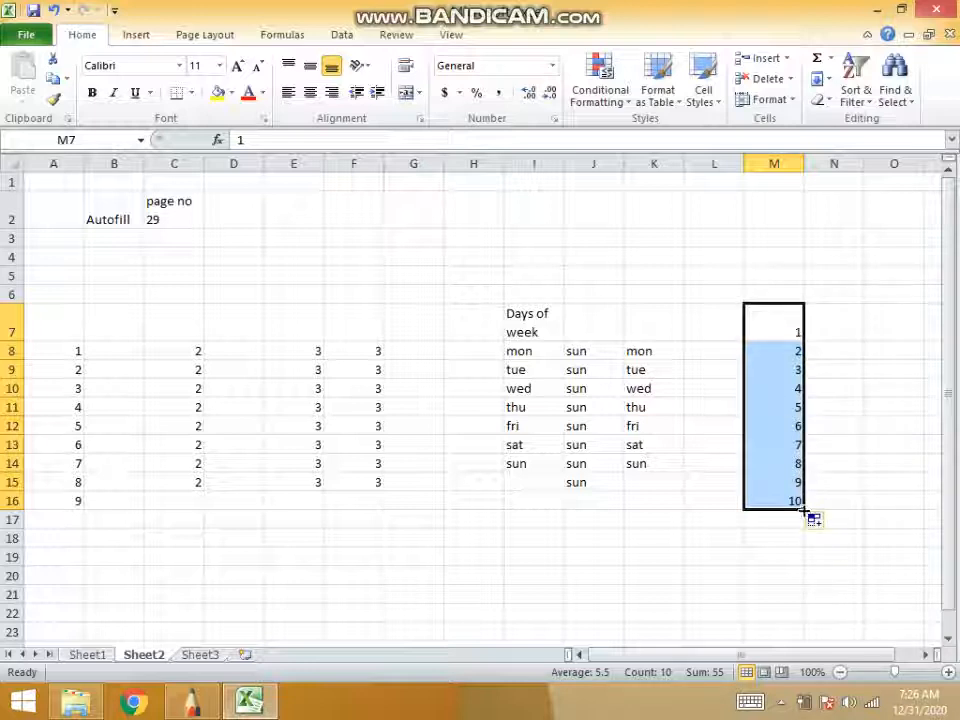
- Extend the number series in column M down to 21 in cell M27
drag(804, 511, 809, 604)
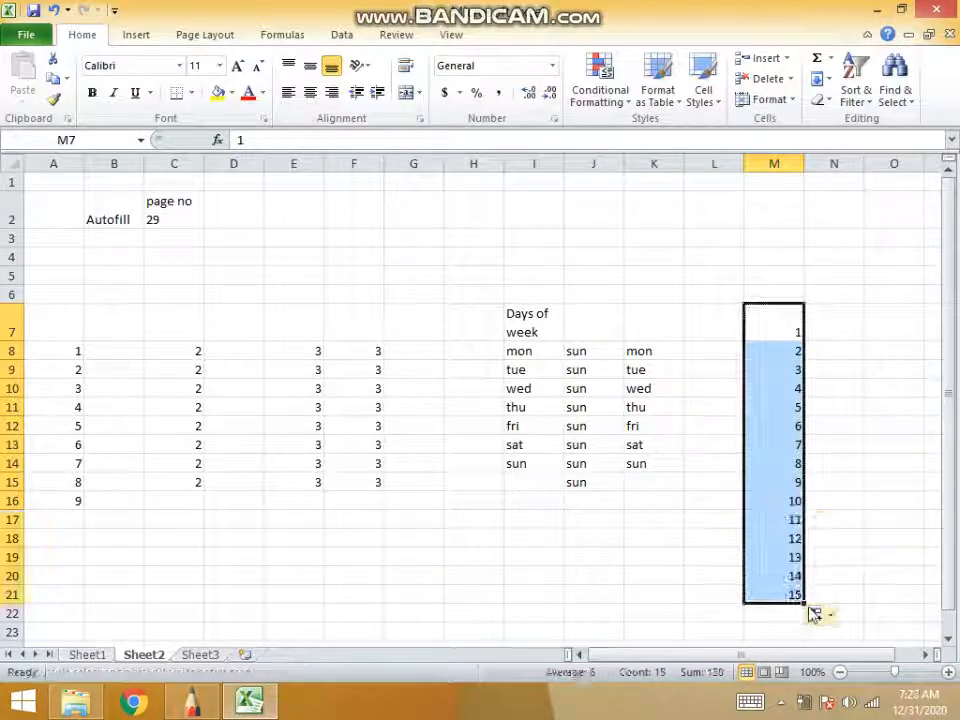
drag(940, 553, 949, 552)
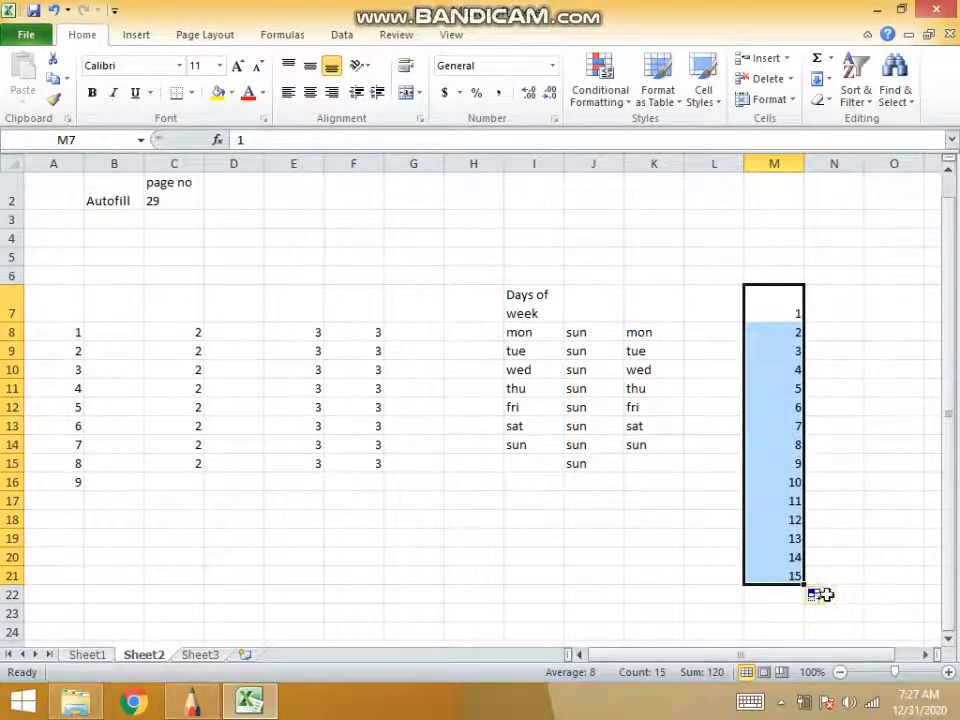
drag(804, 585, 805, 667)
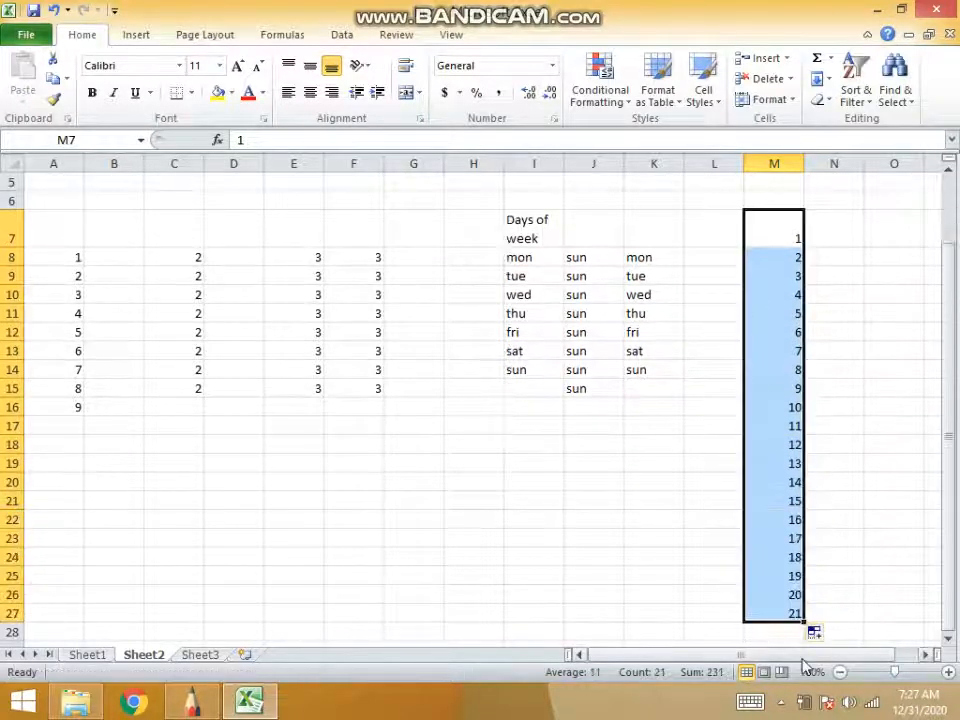
- Enter 1 in cell H19, autofill it down to H27, and switch the fill to Fill Series
click(502, 463)
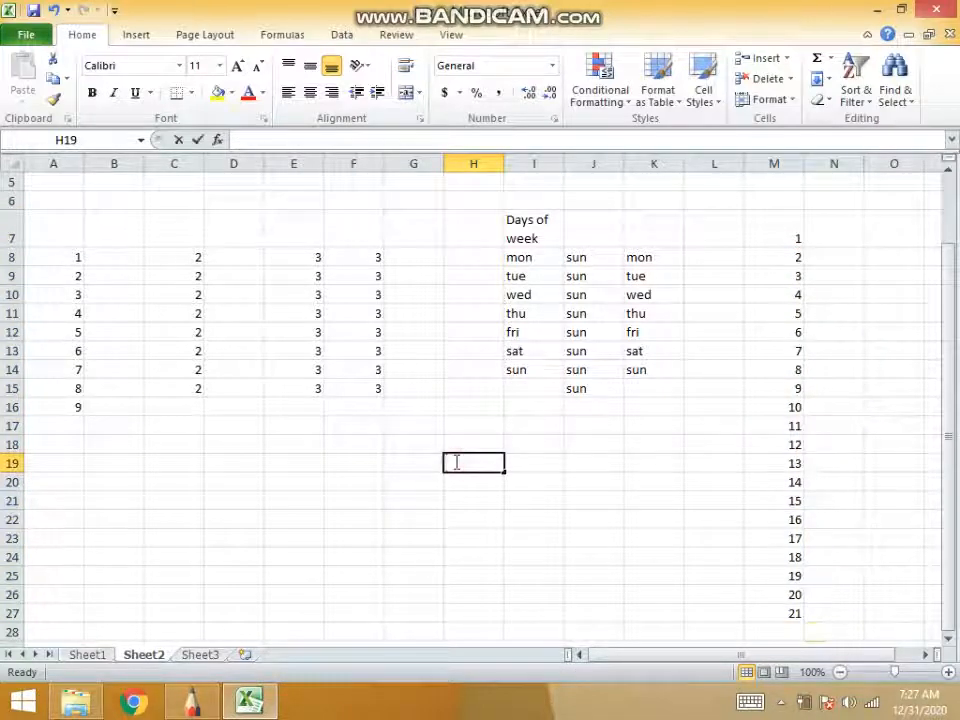
text(1)
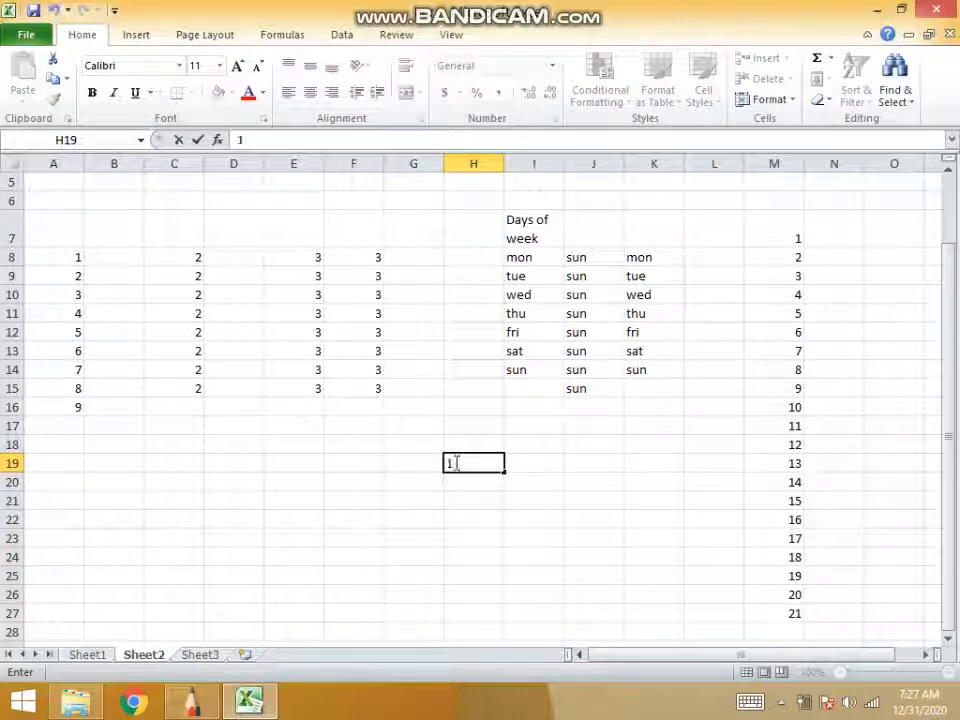
click(469, 499)
click(490, 463)
drag(503, 470, 502, 621)
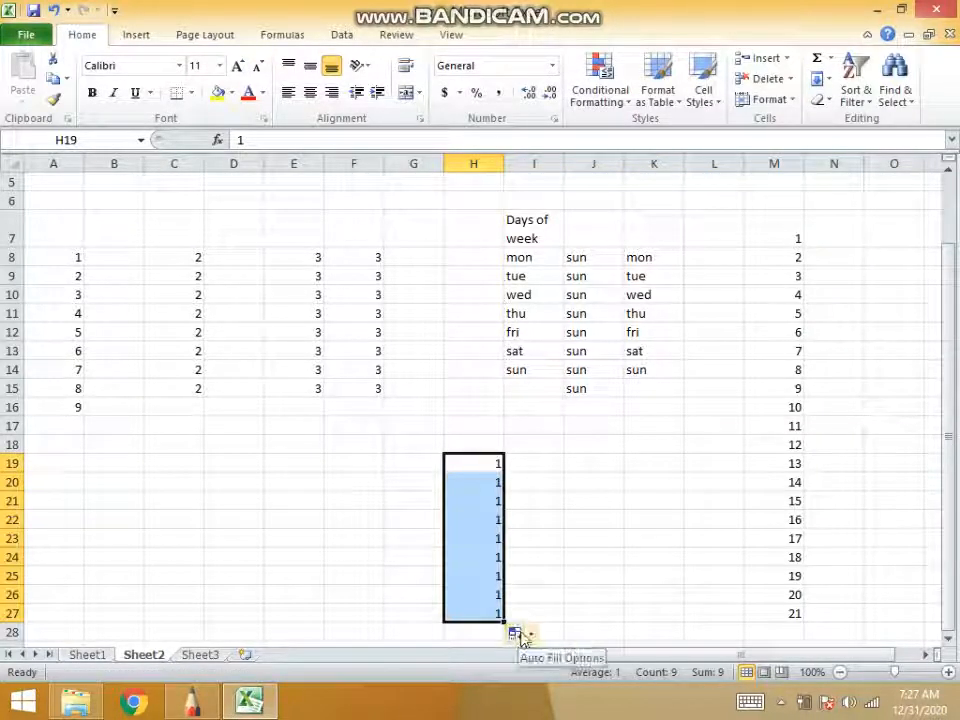
click(532, 637)
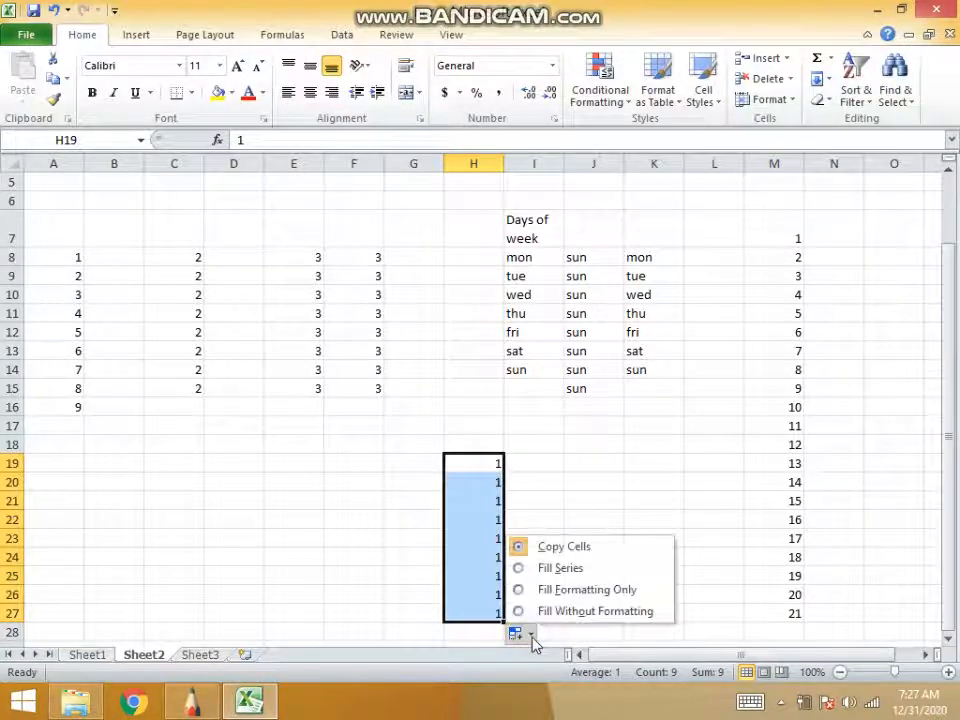
click(533, 569)
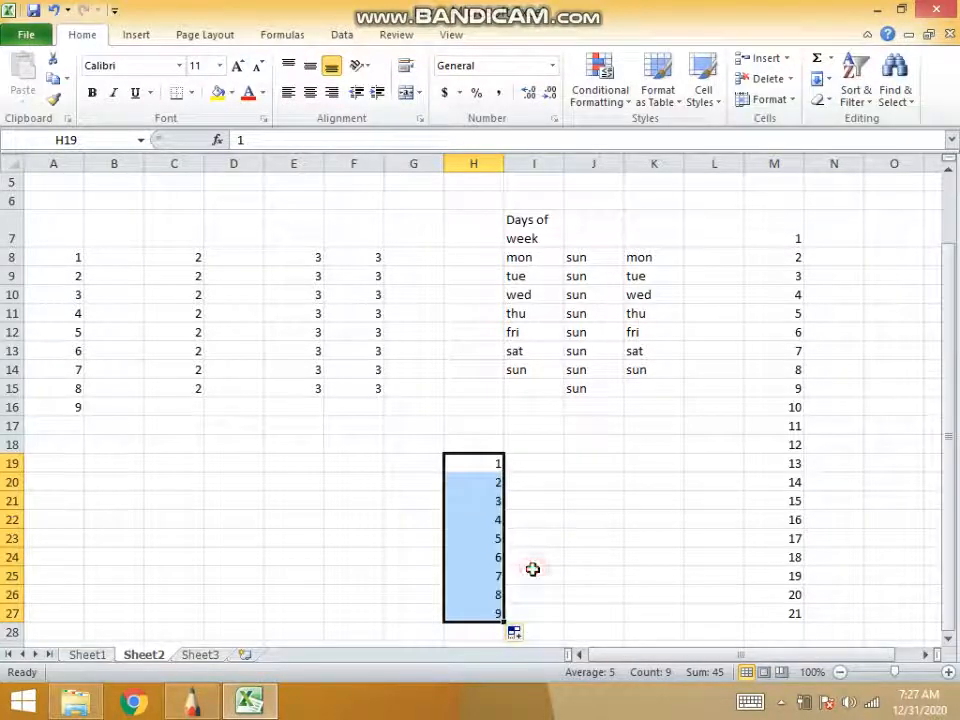
click(364, 540)
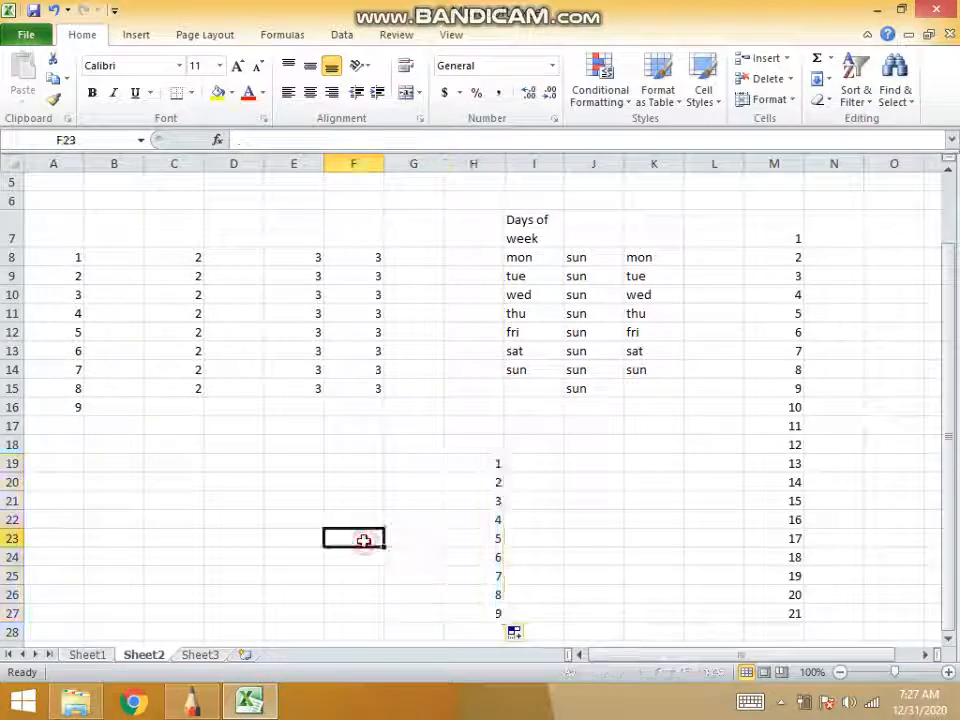
- Enter "sun" in cell E19 and autofill it down to E25
click(280, 457)
double_click(281, 457)
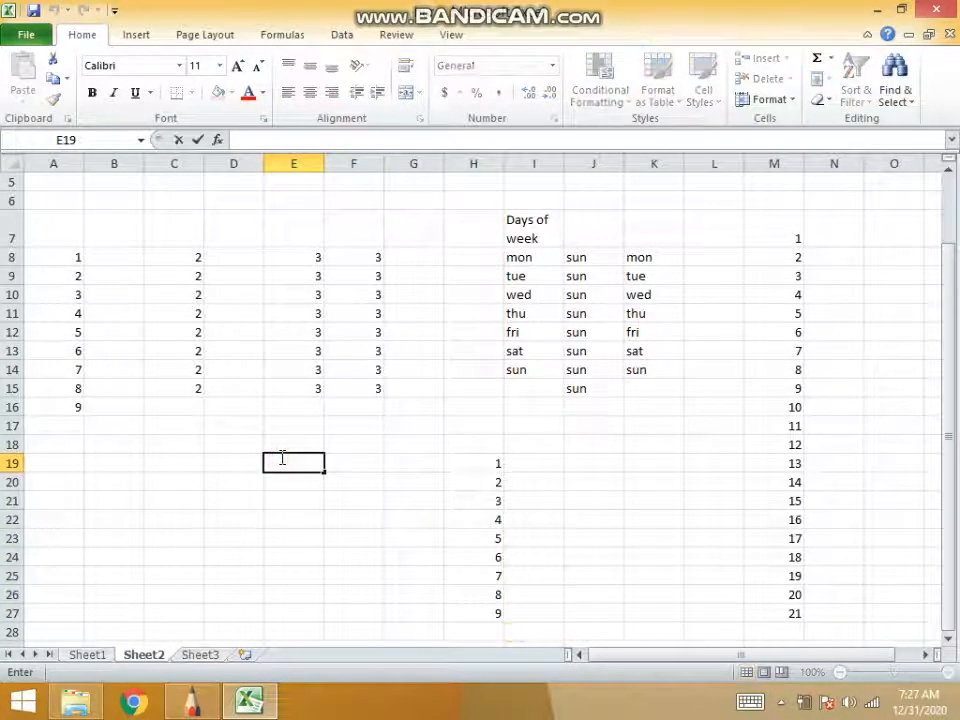
text(sun)
click(294, 497)
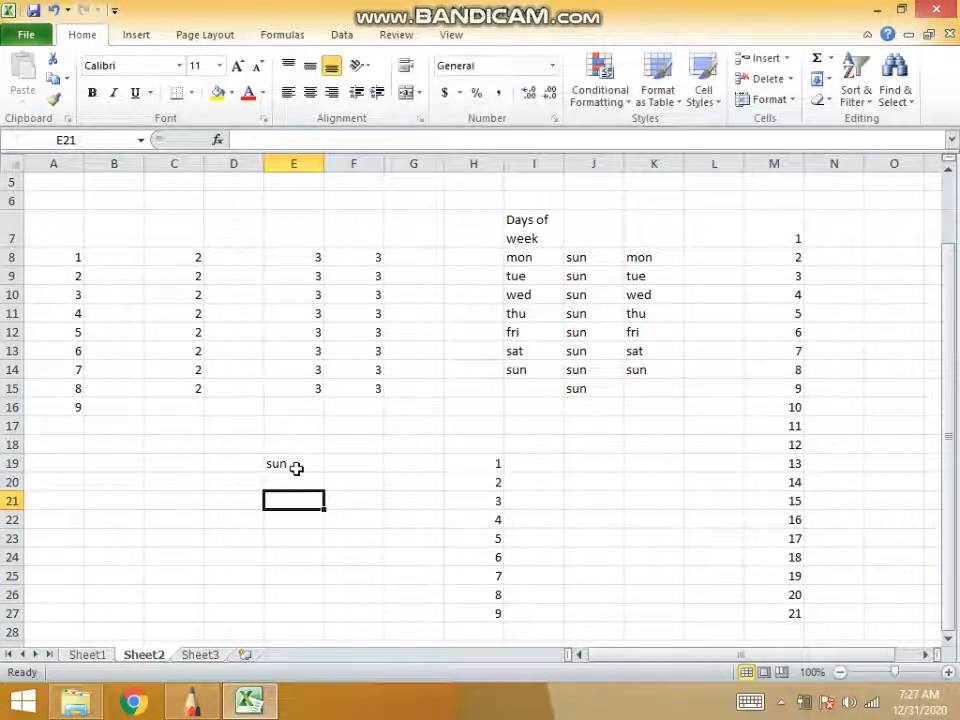
click(300, 467)
drag(322, 471, 317, 583)
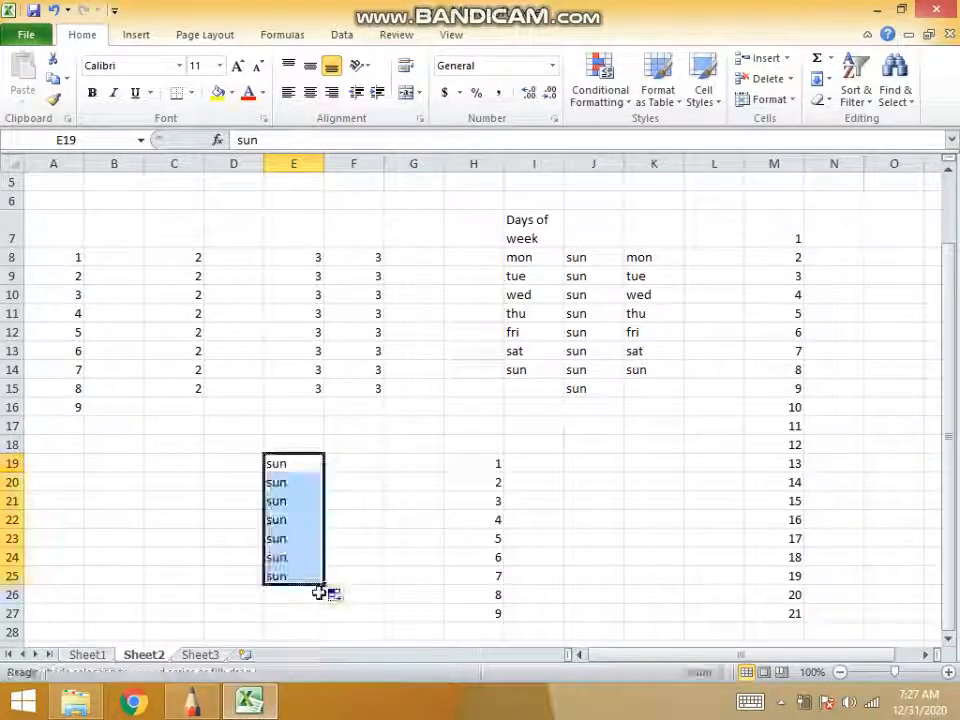
- Try to turn the filled "sun" cells in E19:E25 into a sequence of days with the Fill Series option
click(352, 600)
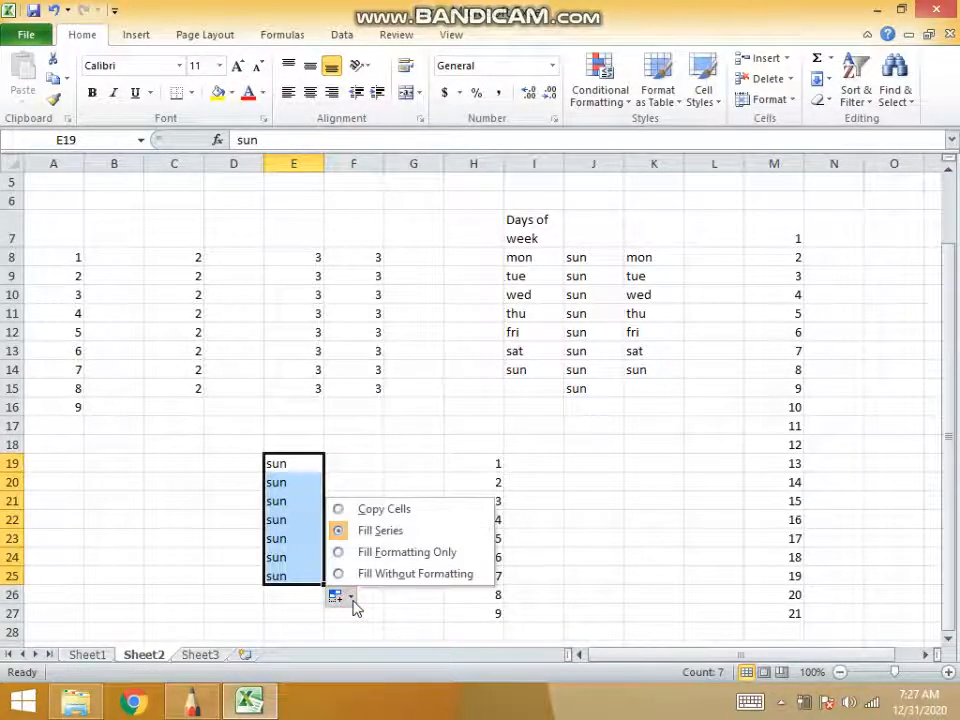
click(338, 530)
click(350, 600)
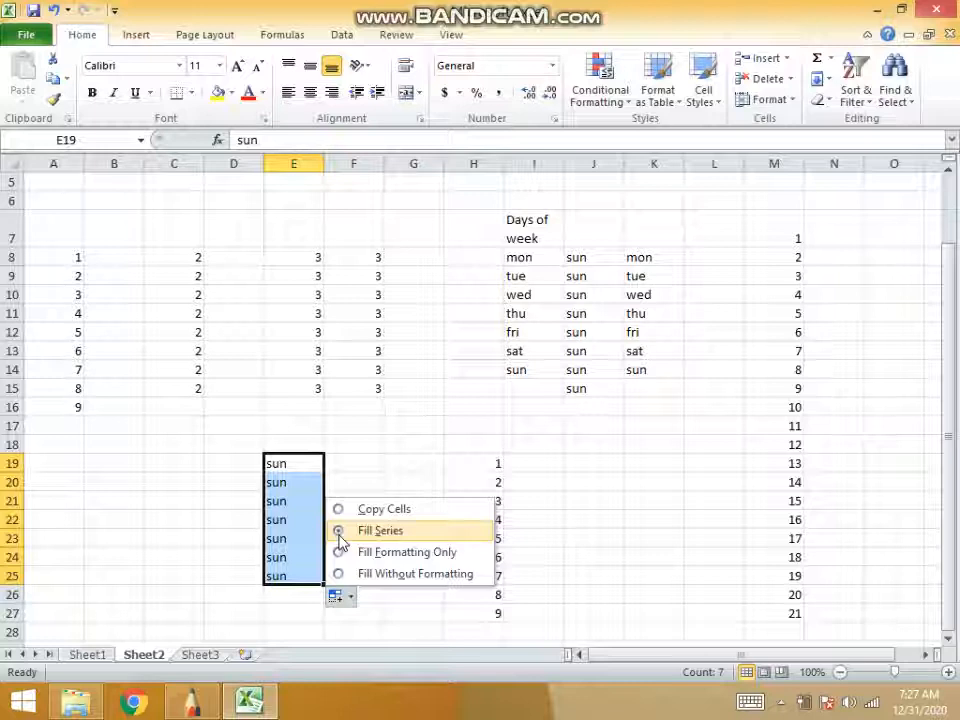
click(283, 537)
click(273, 462)
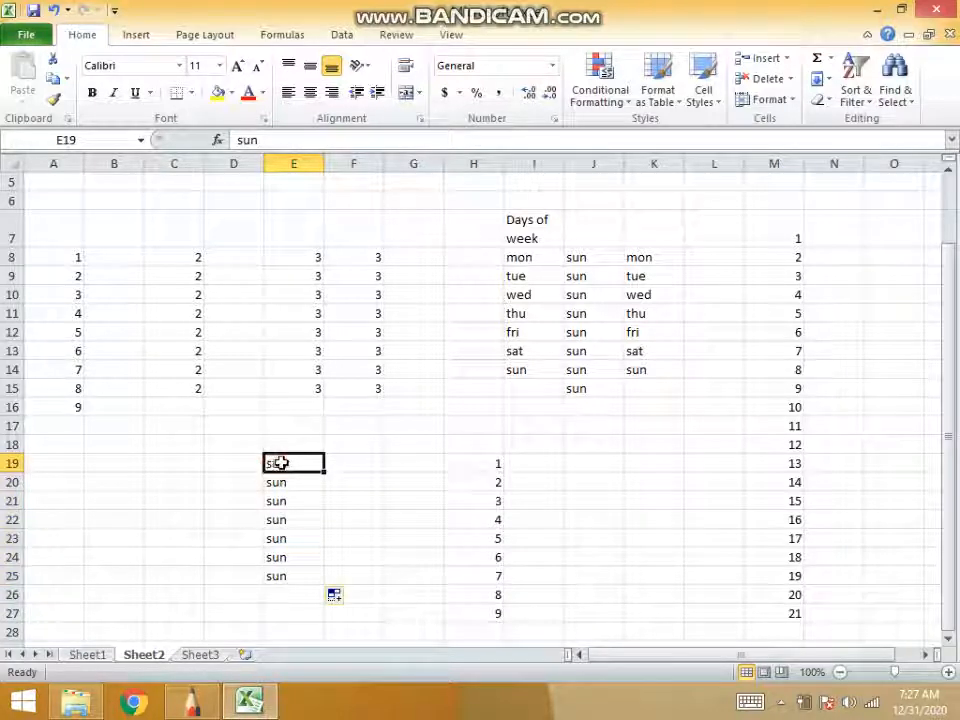
drag(279, 462, 306, 574)
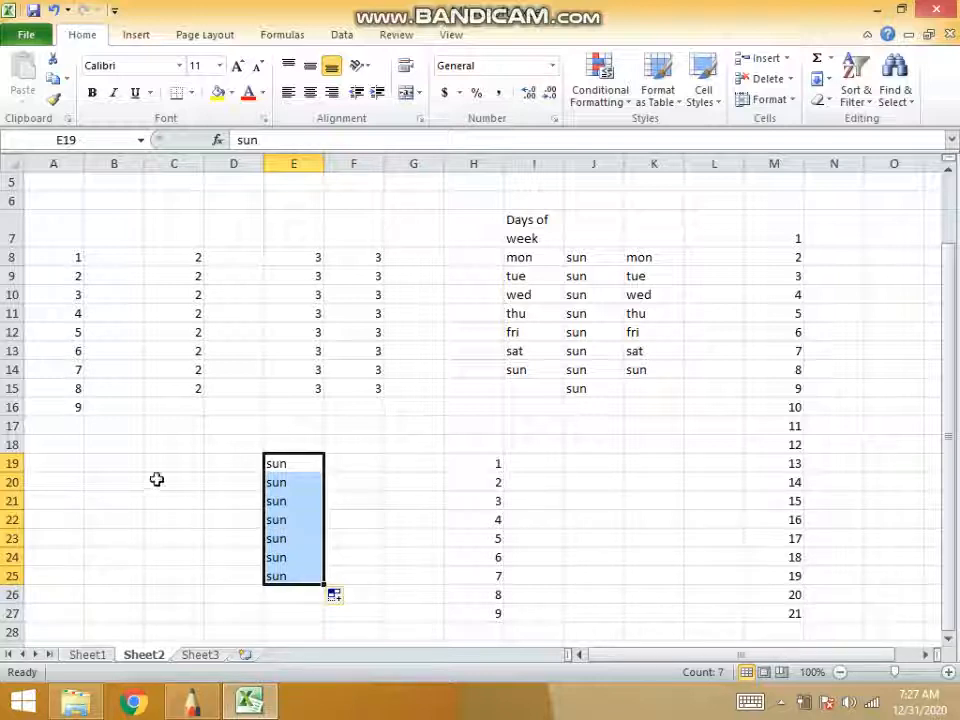
- Enter the days sun, mon, fri, mon and wed down cells B19 to B23
click(117, 463)
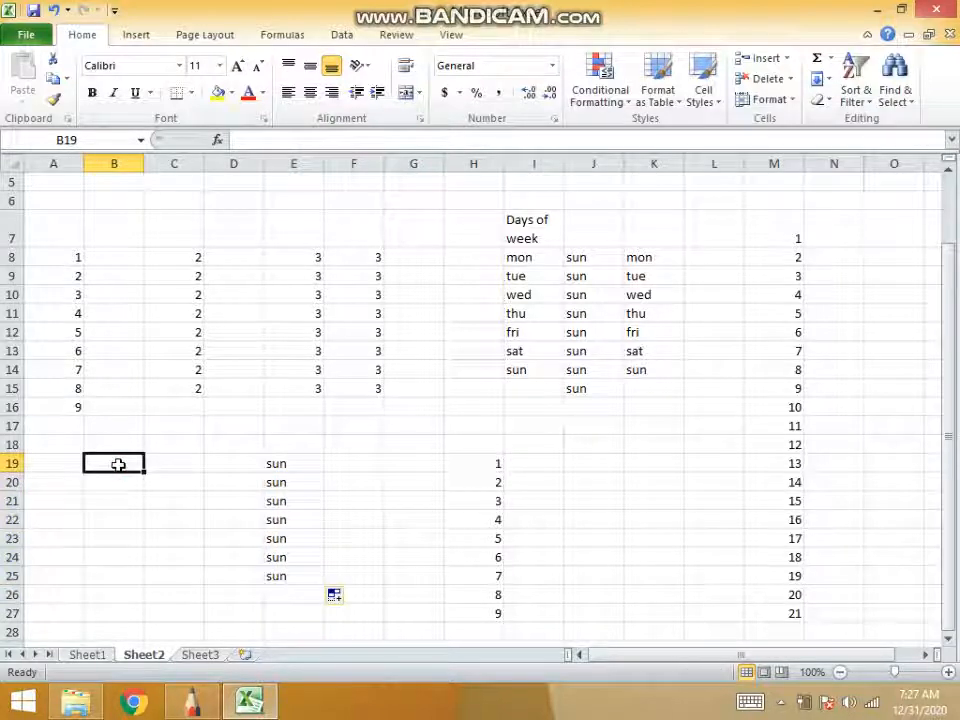
text(sun)
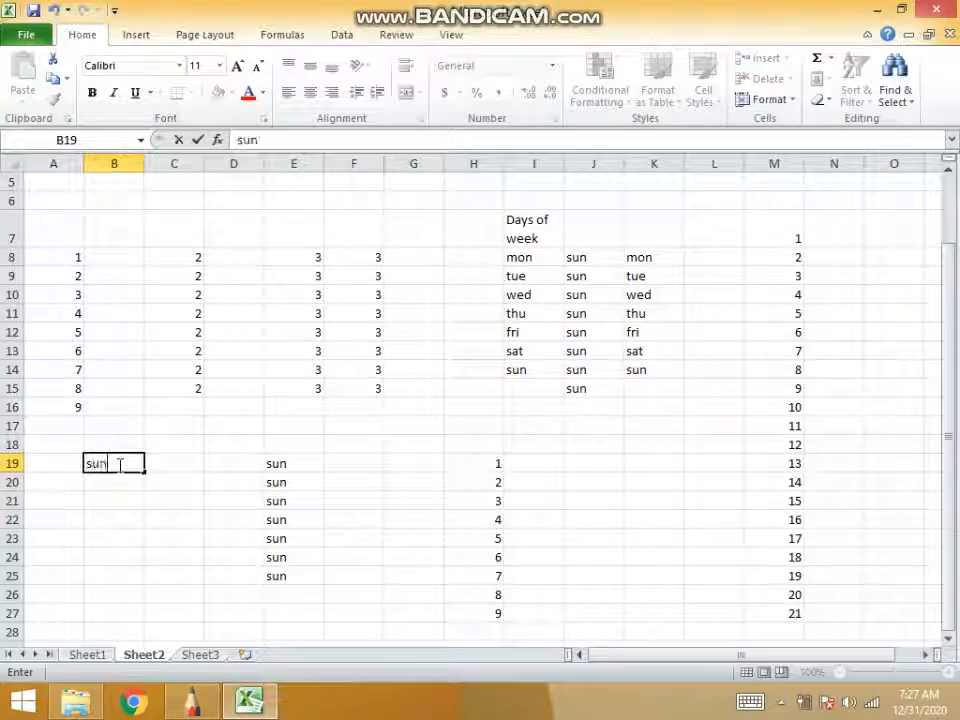
key(Return)
text(mon)
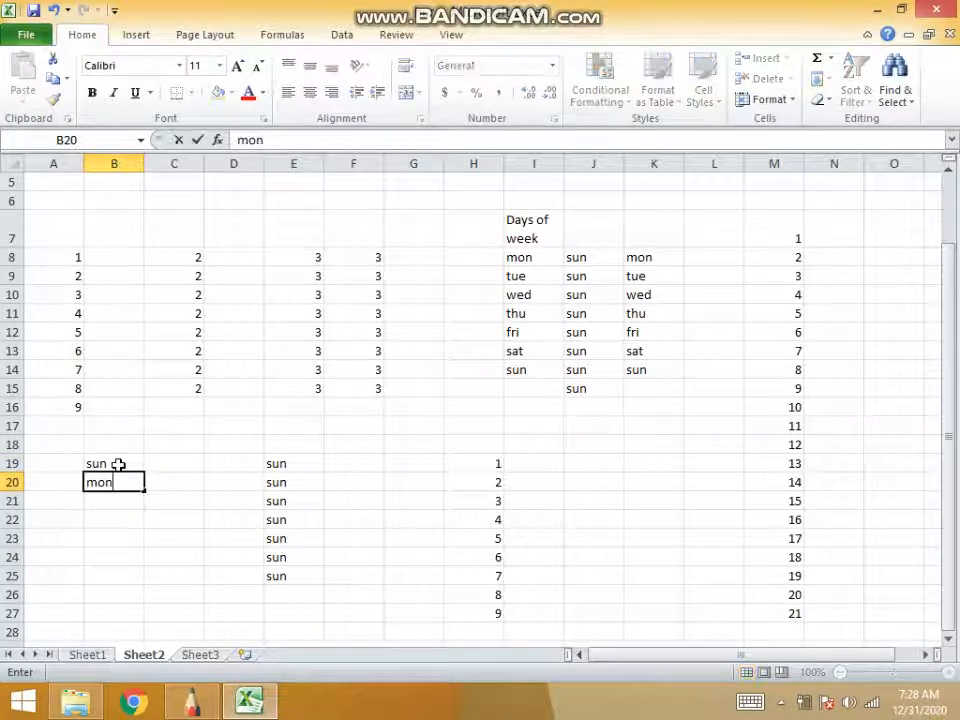
key(Return)
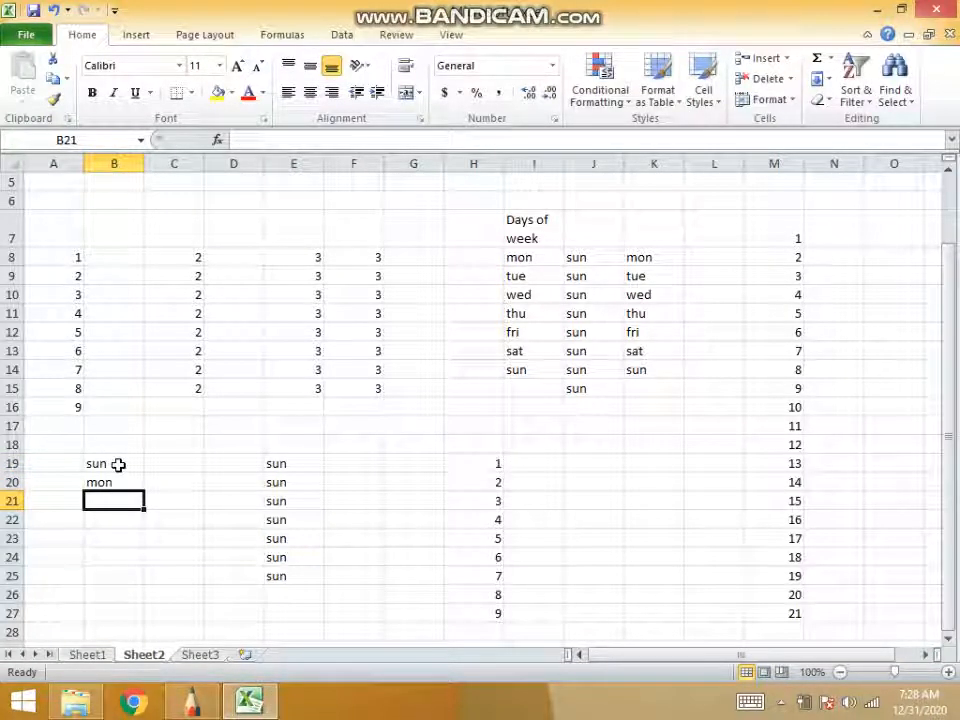
text(fri)
key(Return)
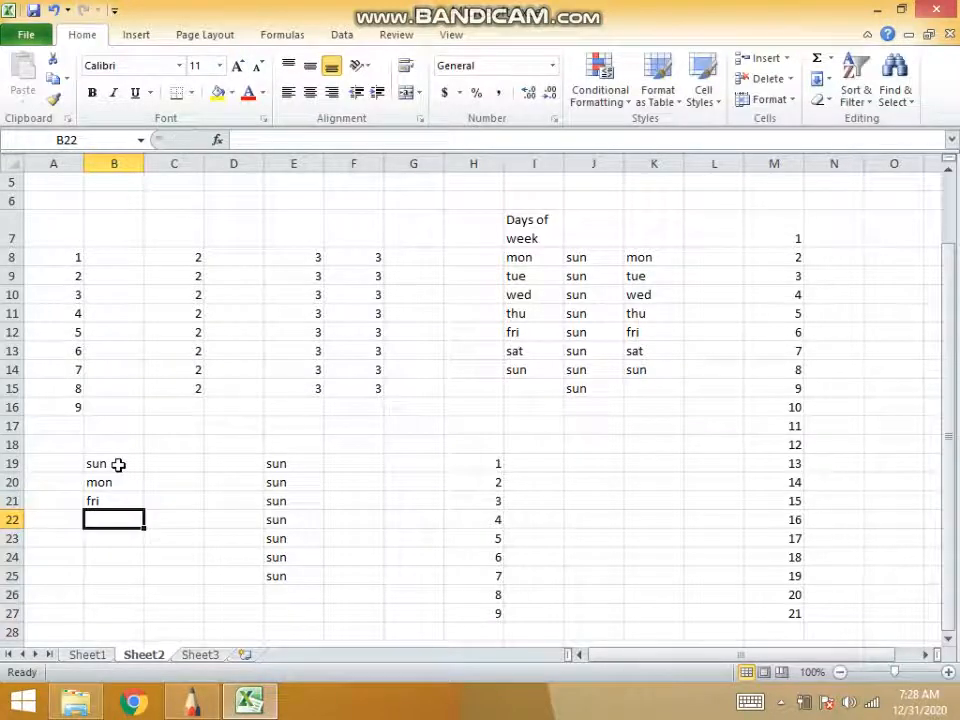
text(mon)
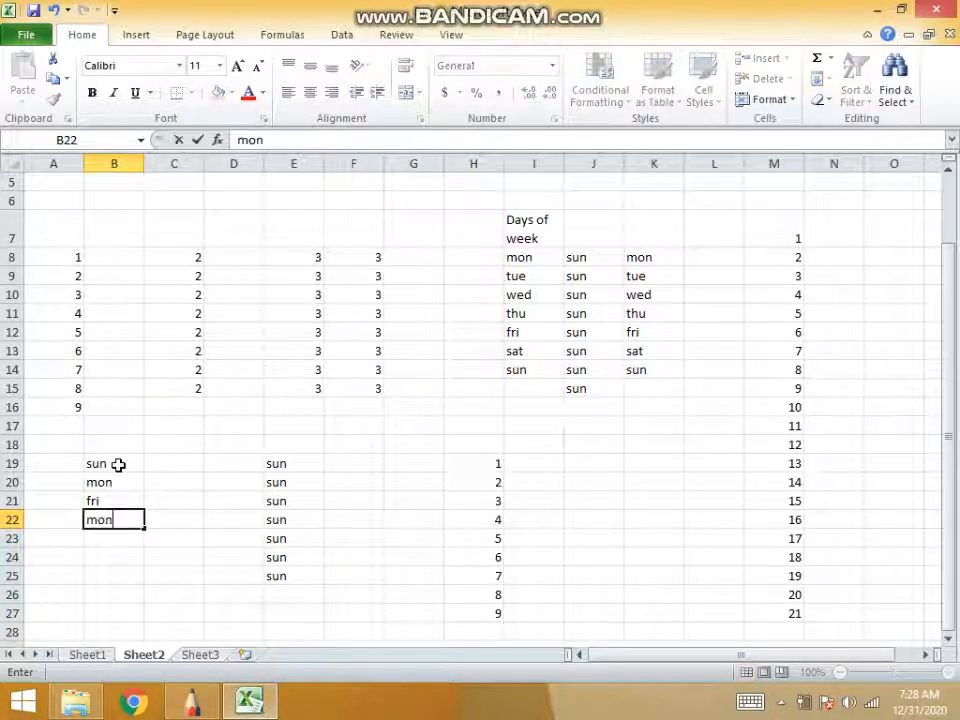
key(Return)
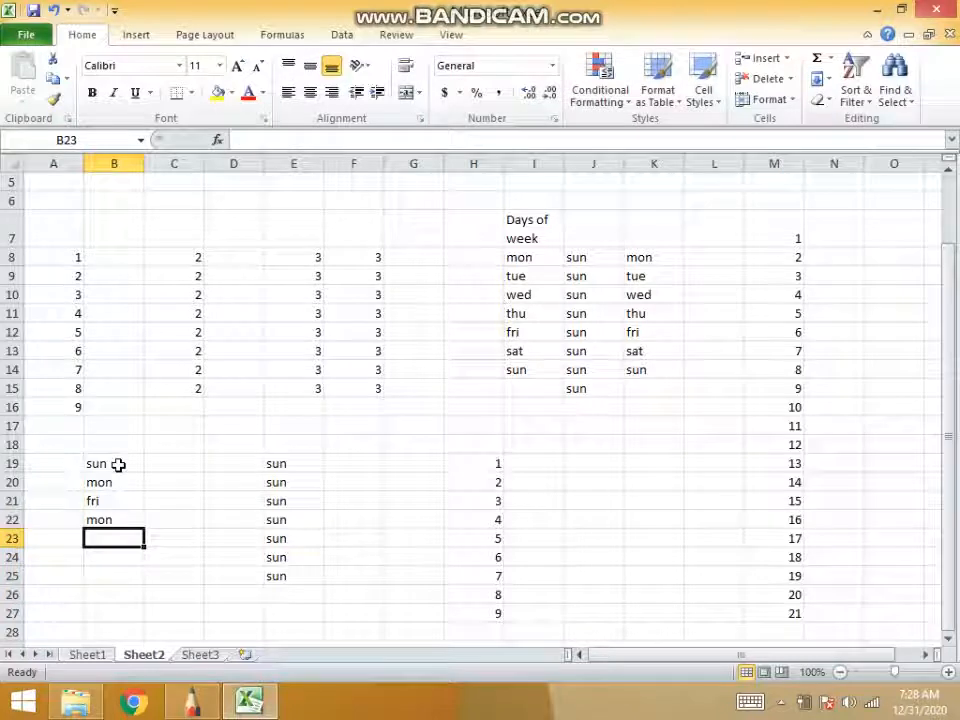
text(w)
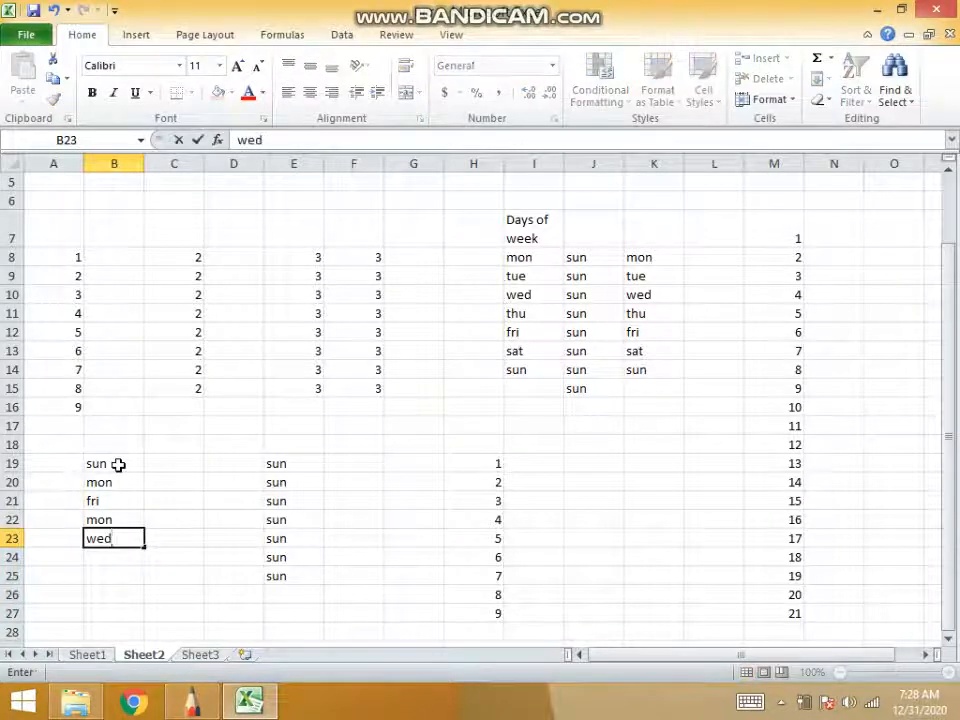
text(ed)
click(105, 464)
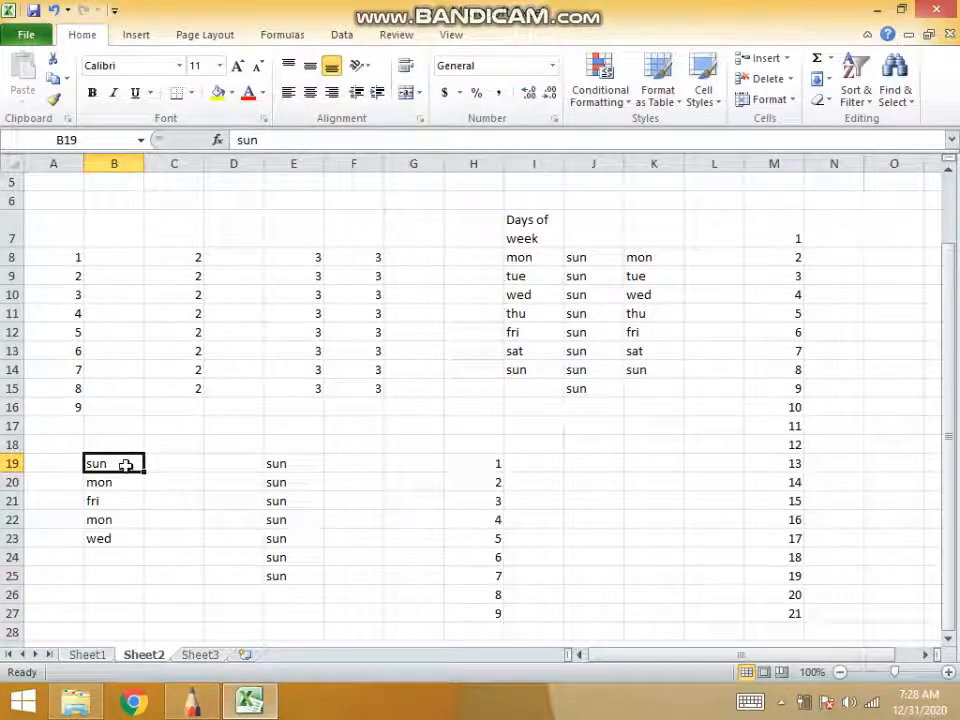
- Enter "sun" in cell G19 and autofill it down to G23
click(414, 460)
text(sun)
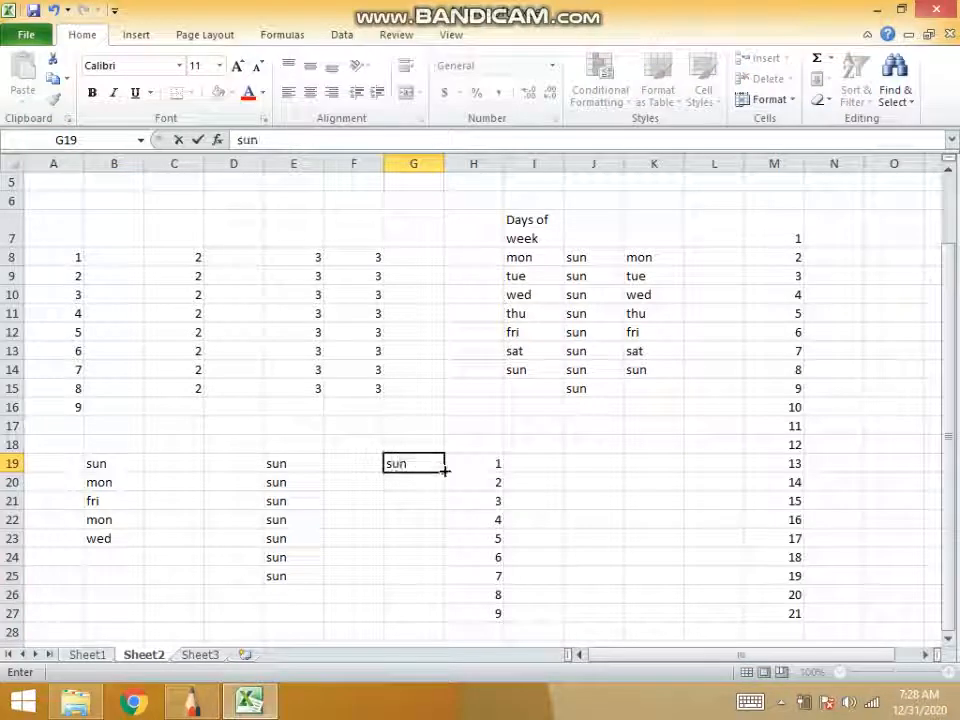
drag(444, 470, 446, 546)
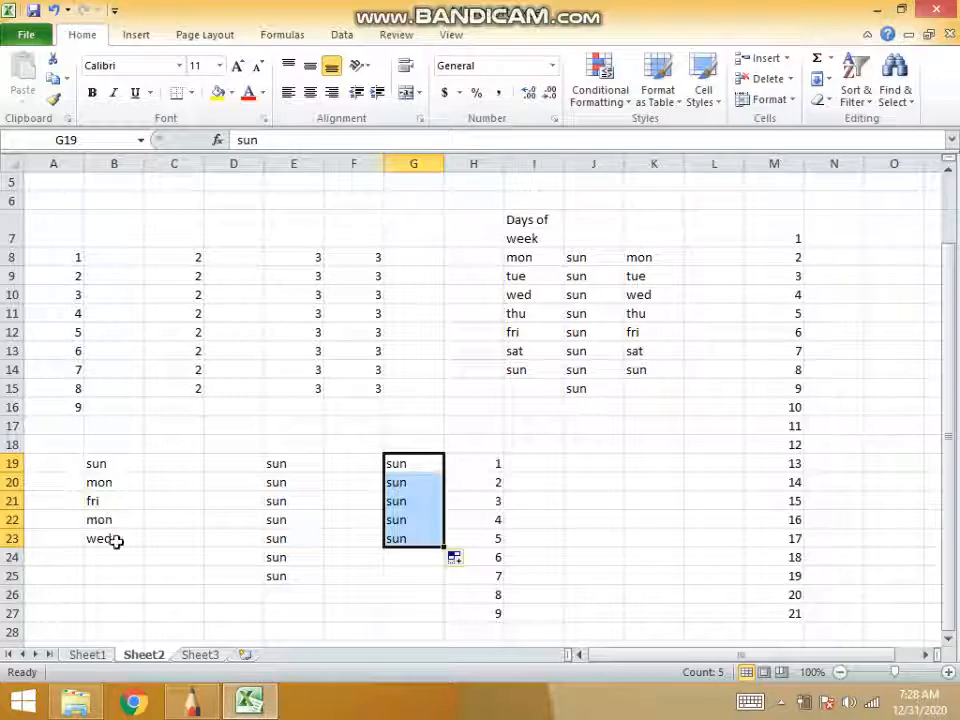
click(338, 562)
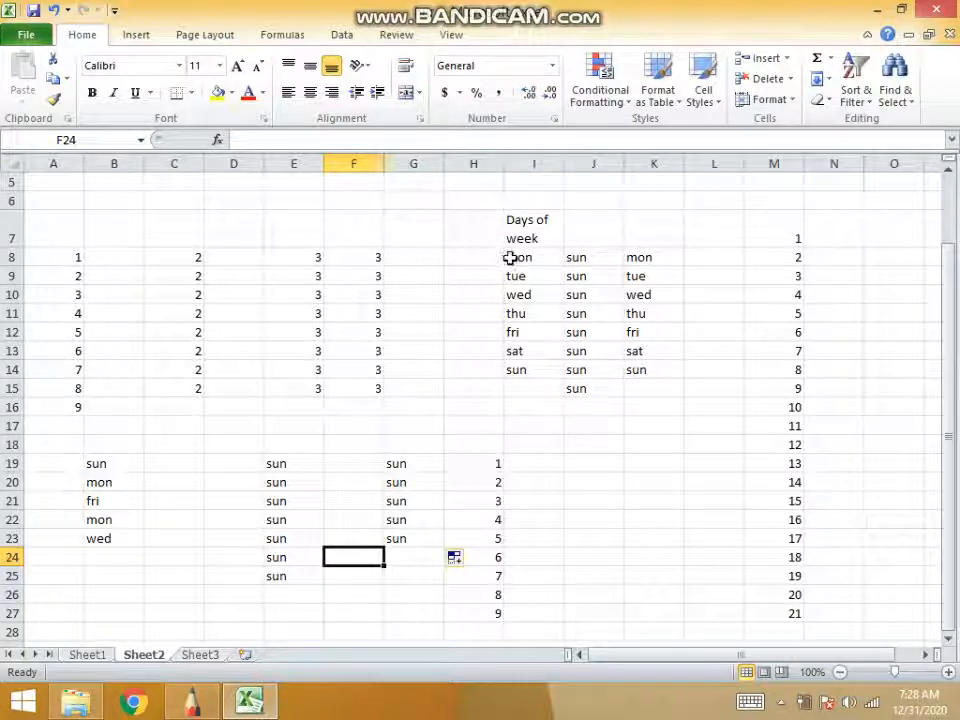
drag(510, 257, 523, 390)
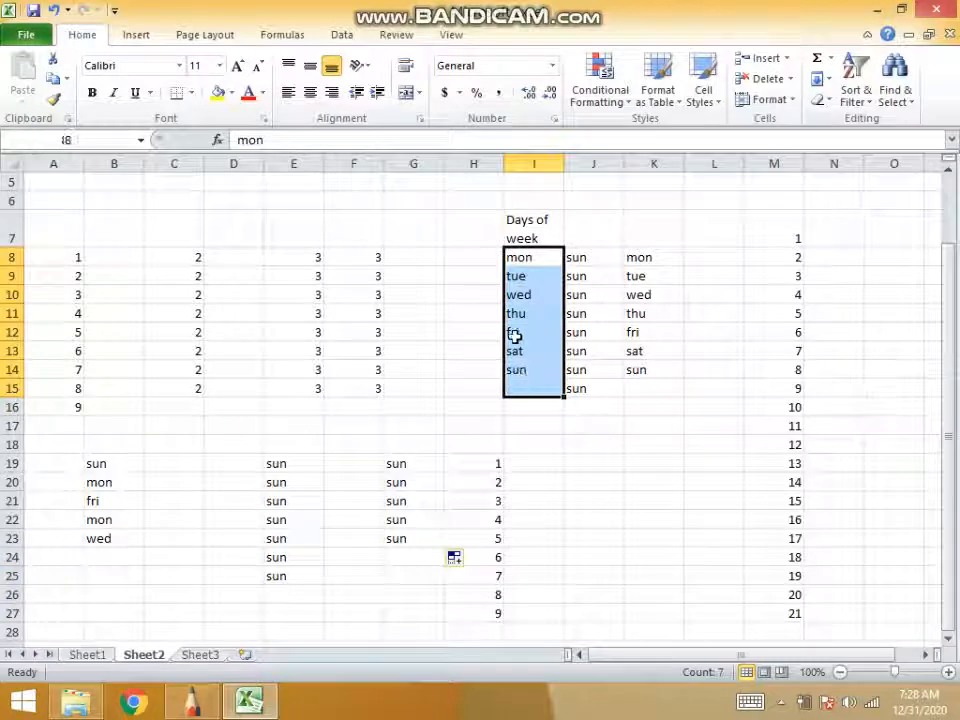
drag(40, 257, 62, 407)
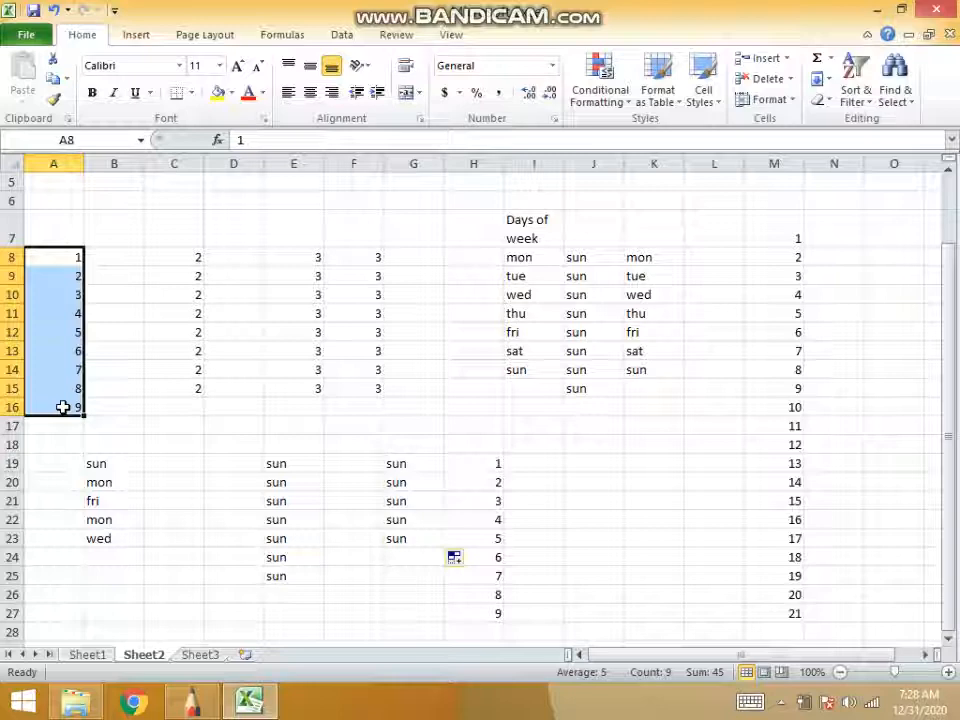
click(98, 481)
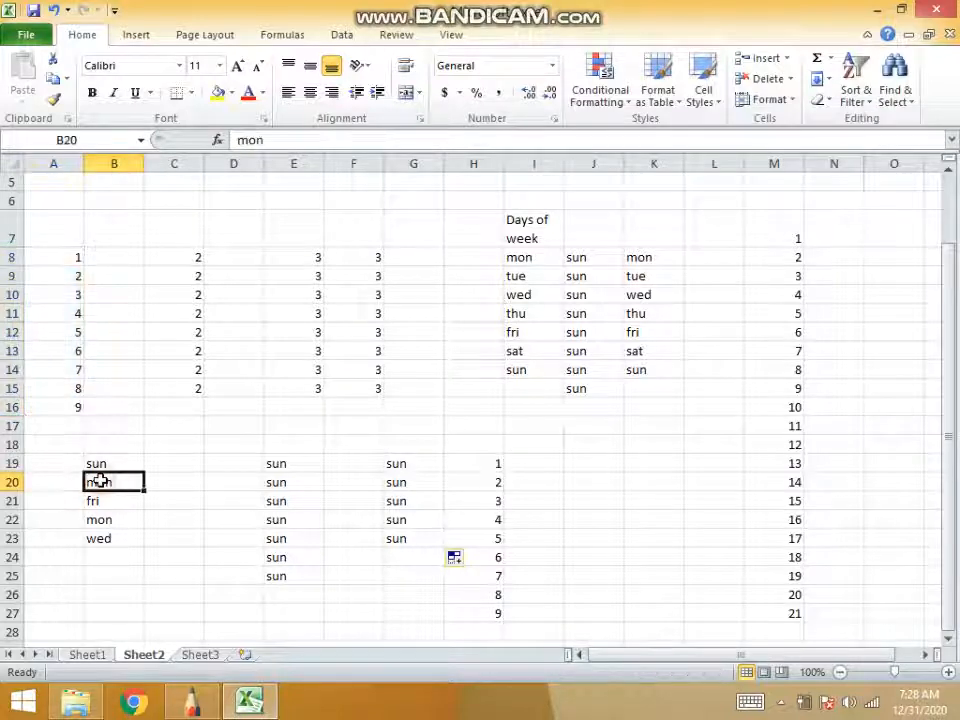
- Copy the day list in B19:B23 and paste it into Sheet3 starting at cell A1
drag(95, 465, 116, 539)
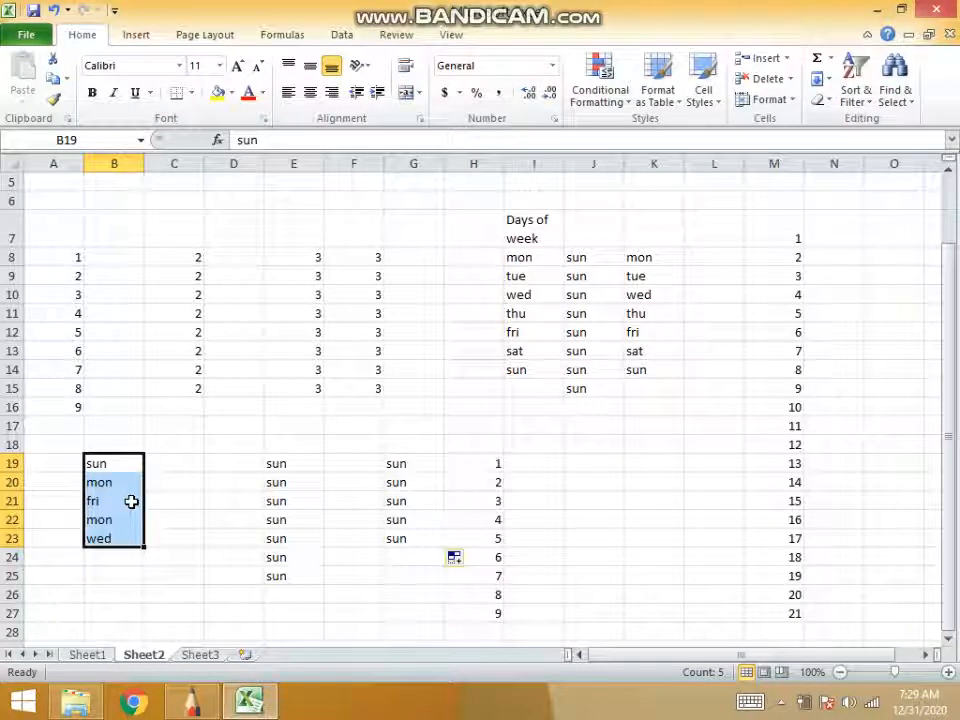
key(ctrl+c)
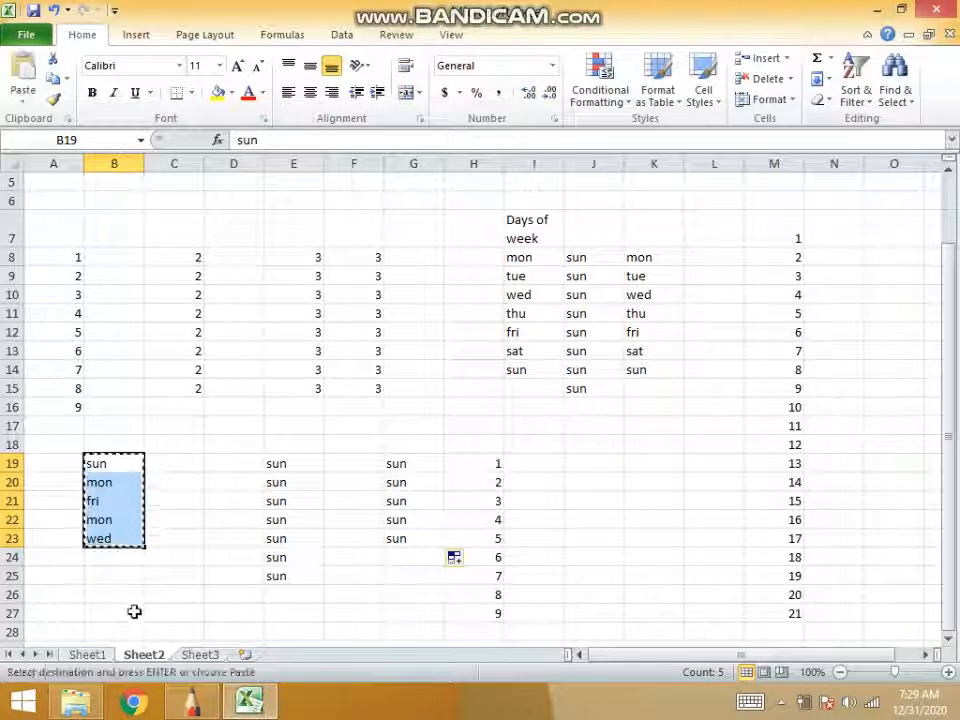
click(193, 655)
key(Return)
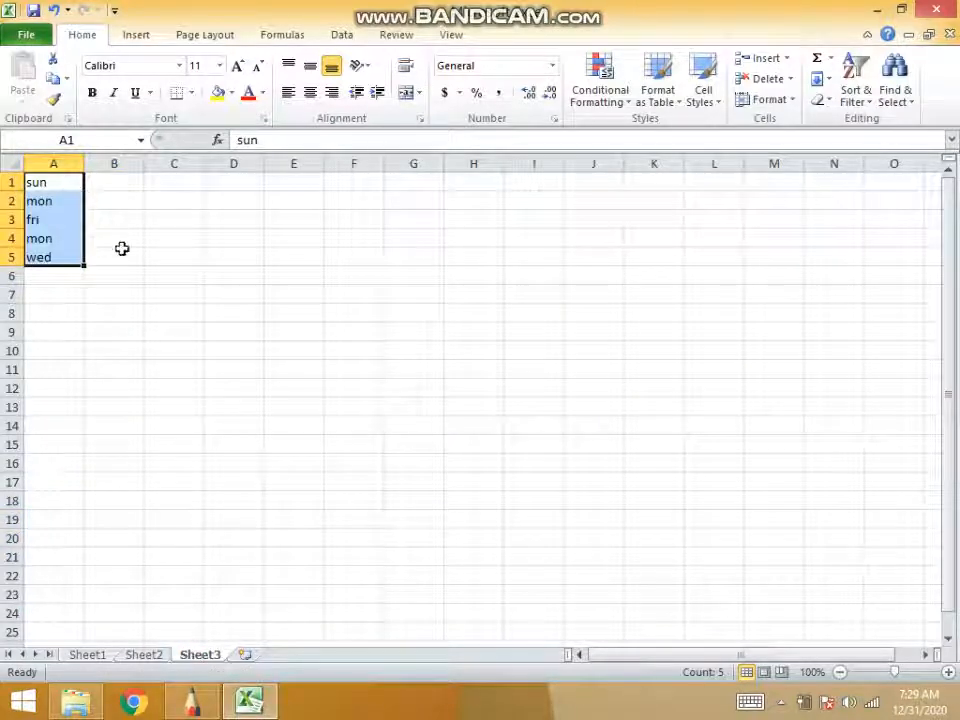
- Open the custom lists editor from the advanced Excel options
click(27, 38)
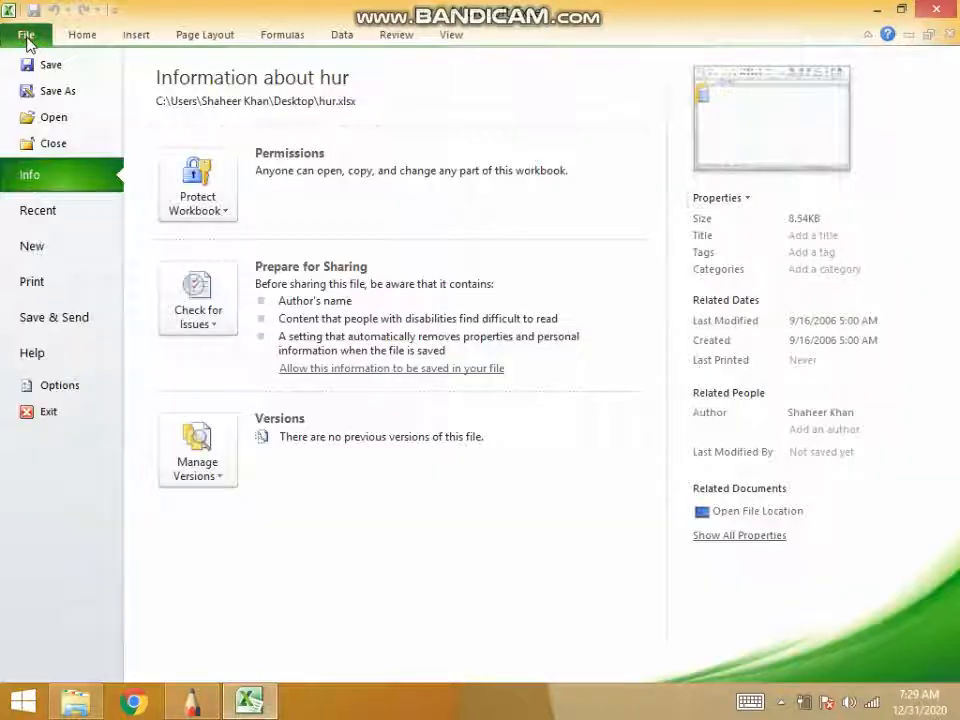
click(40, 385)
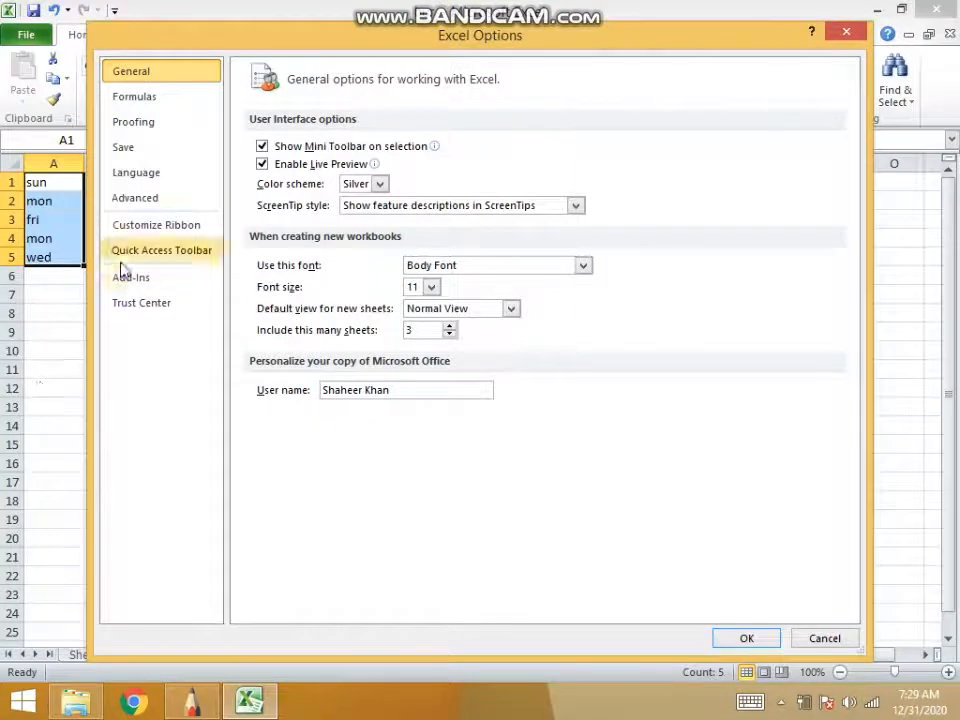
click(130, 192)
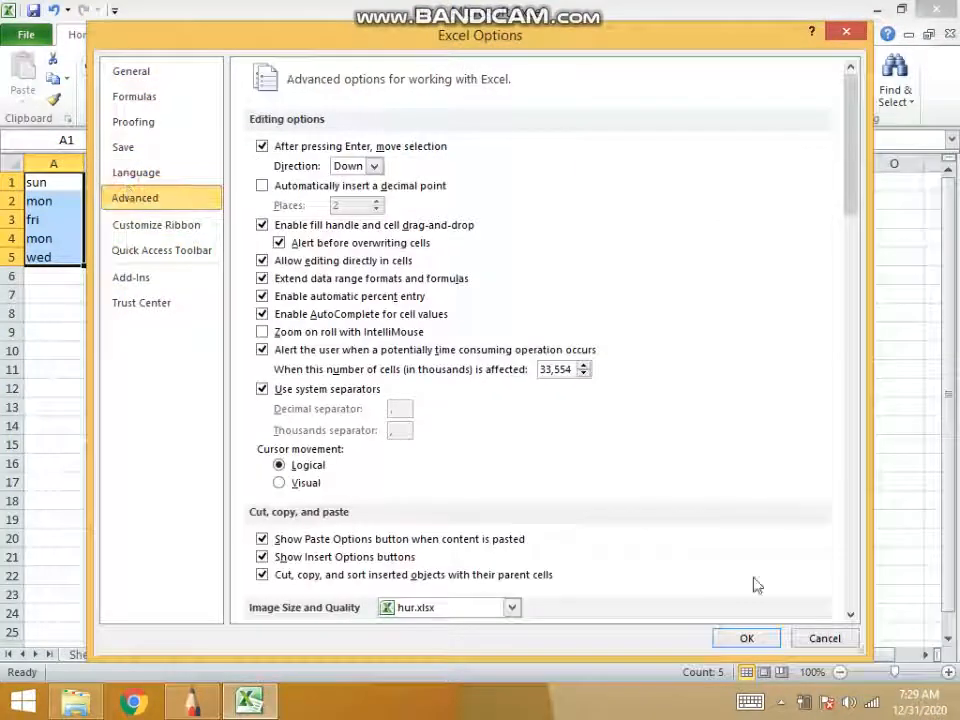
click(851, 361)
click(851, 361)
drag(856, 398, 857, 528)
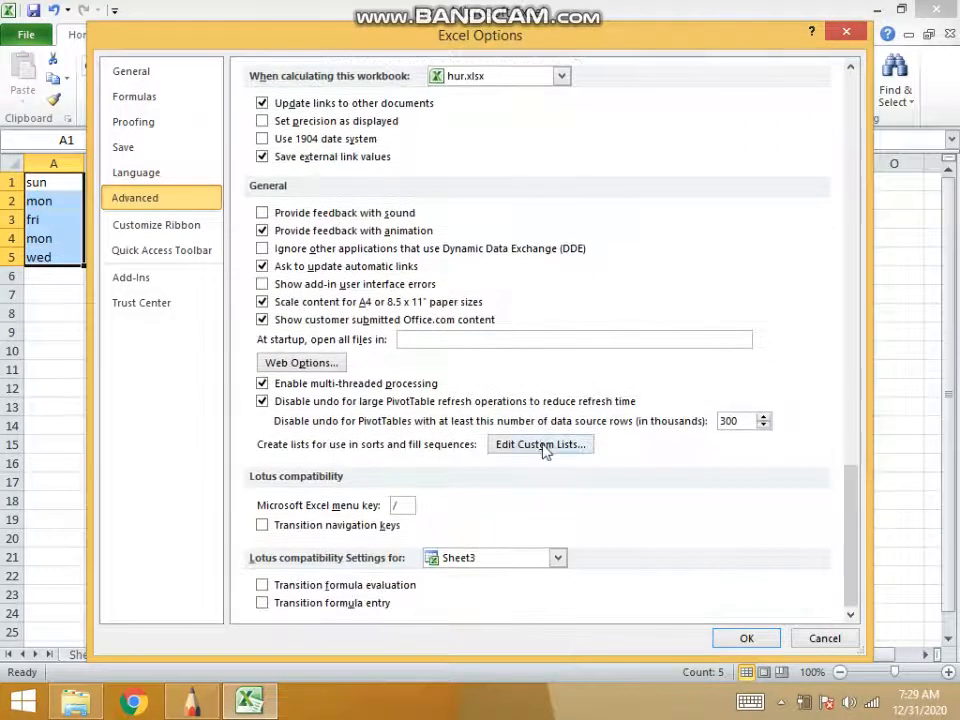
click(541, 444)
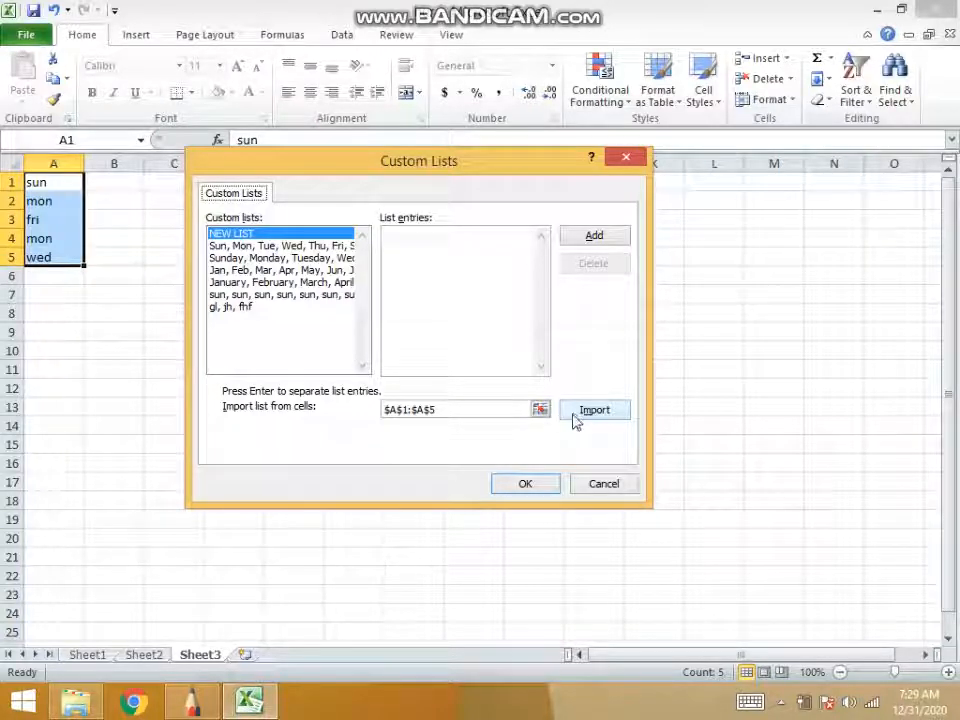
- Import cells A1:A5 of Sheet3 as a new custom list, accept it and close the Excel options
click(540, 409)
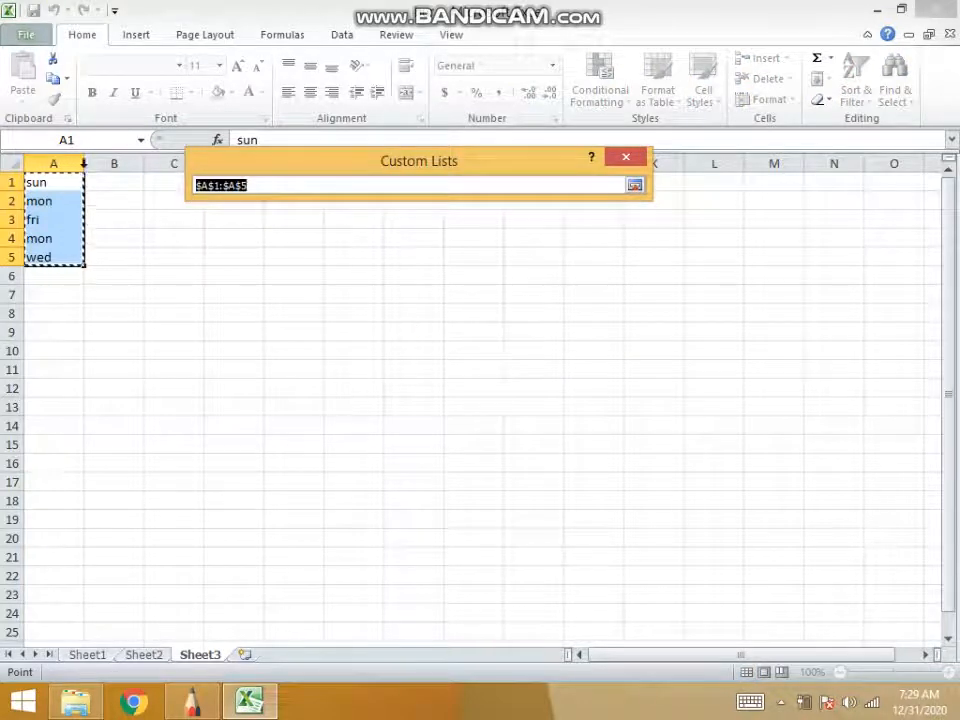
drag(36, 182, 47, 249)
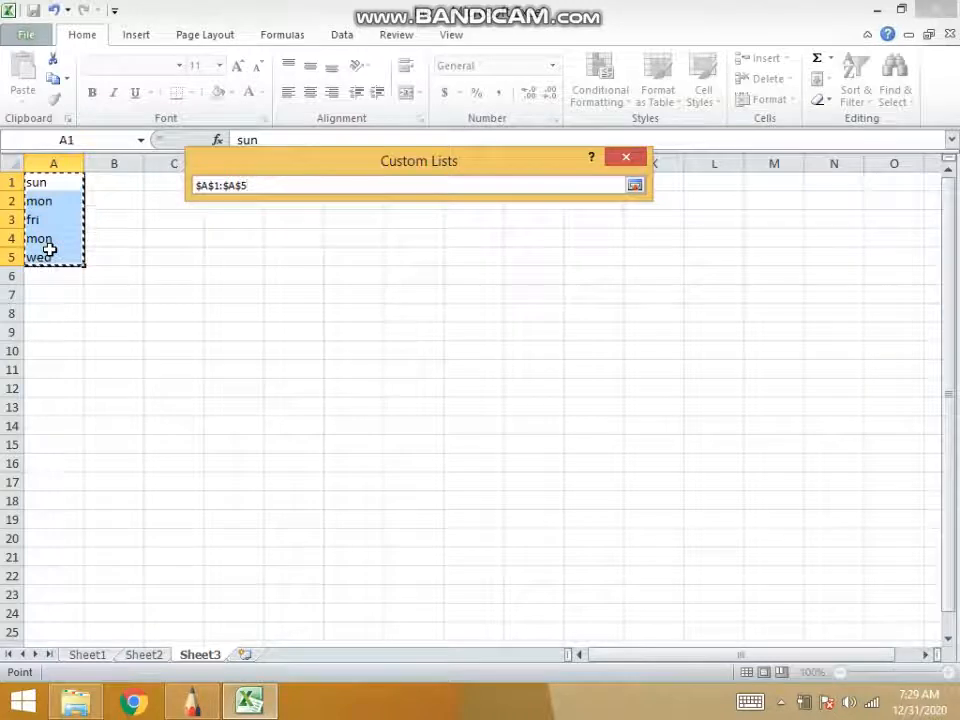
drag(36, 180, 47, 257)
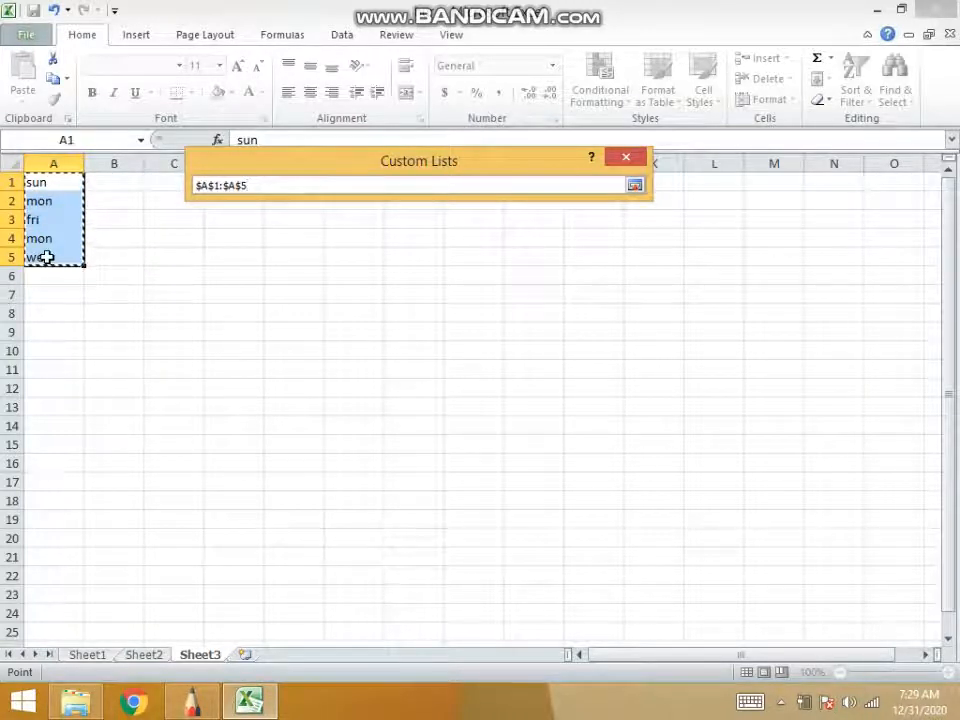
click(635, 187)
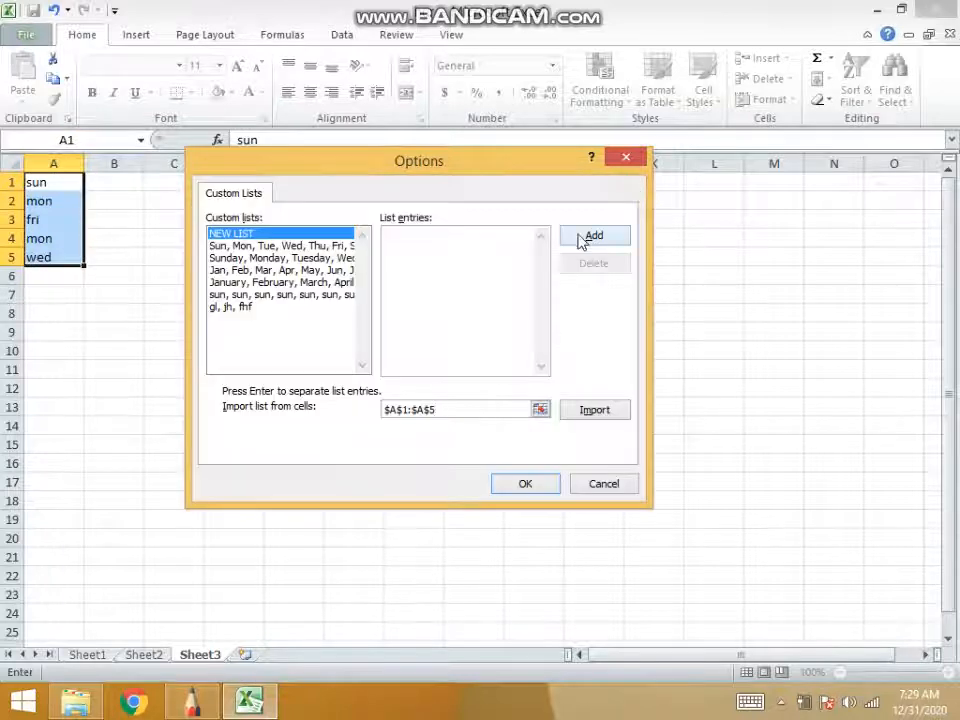
click(589, 414)
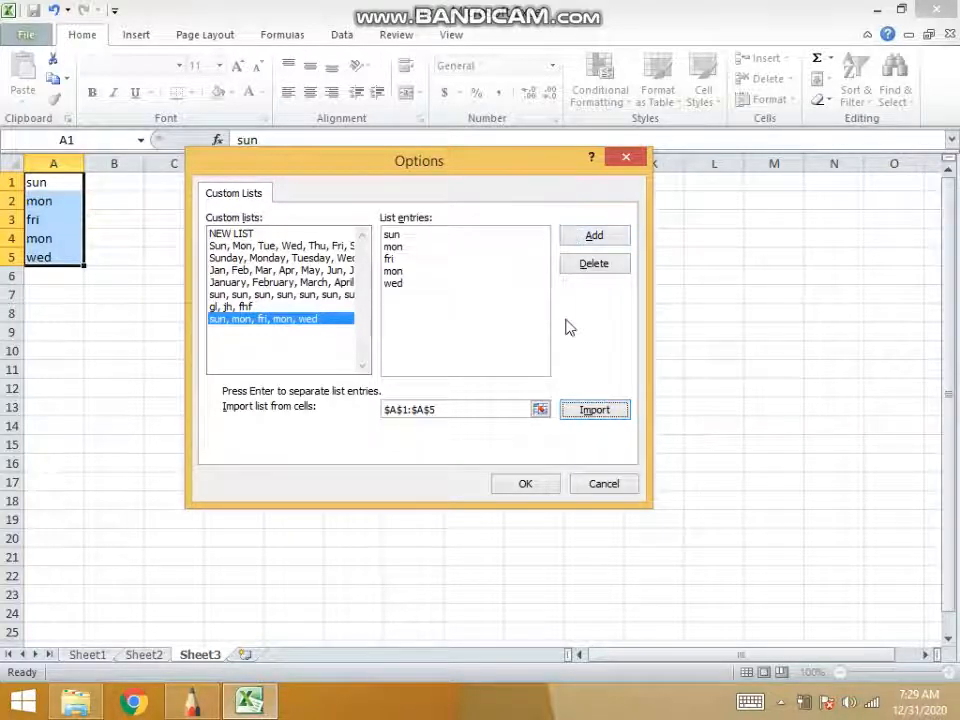
click(528, 483)
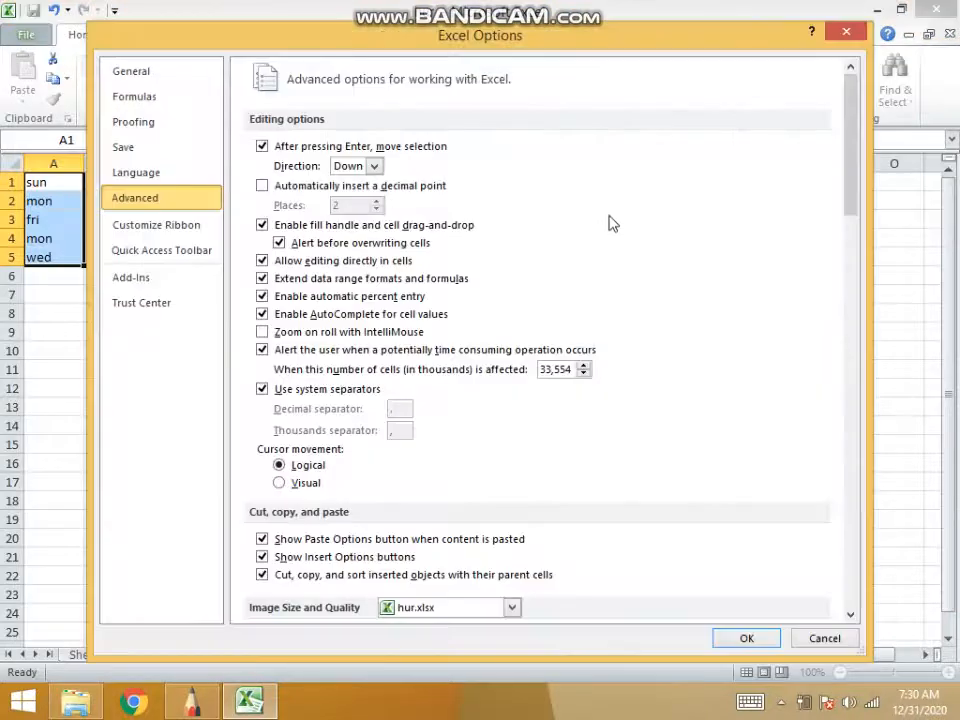
click(846, 38)
- Enter "sun" in cell E6 of Sheet3 and autofill it down to E10
click(395, 197)
click(320, 274)
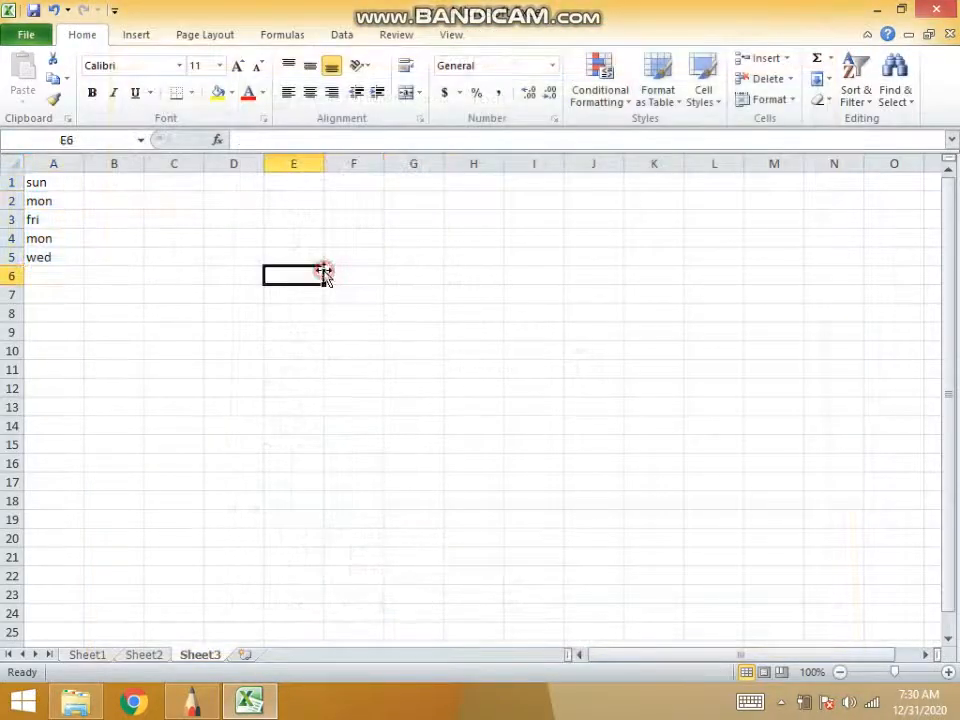
text(sun)
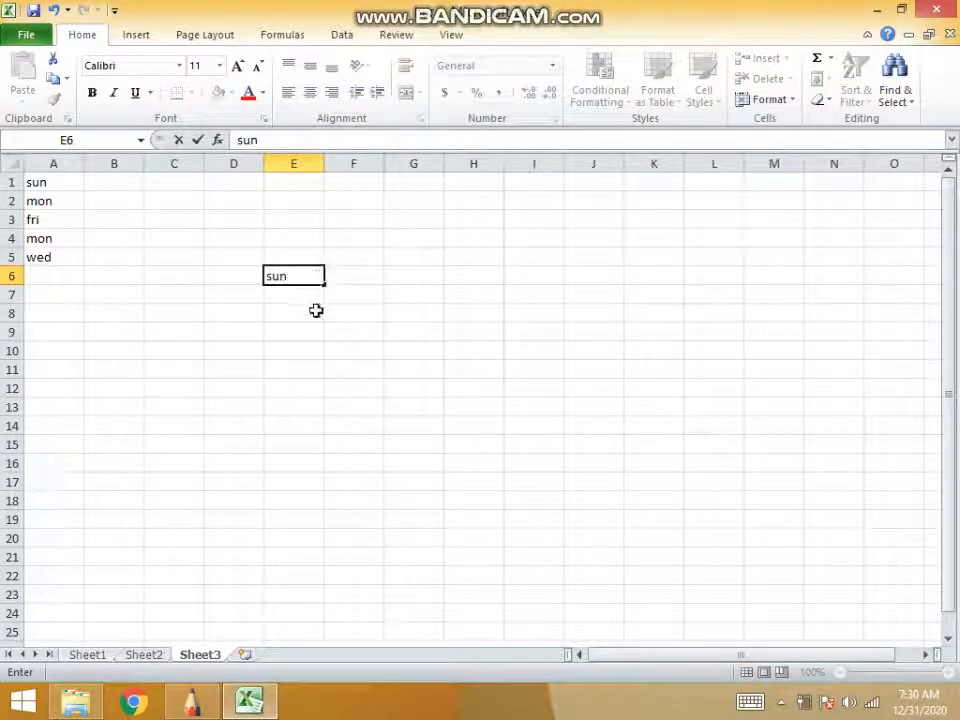
click(311, 311)
click(306, 272)
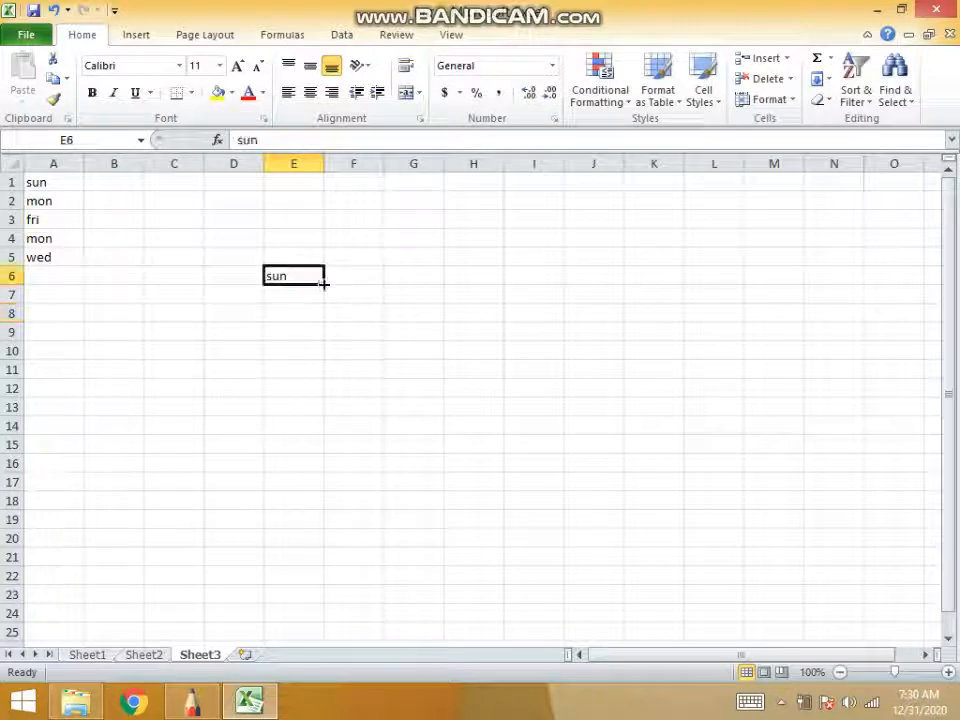
drag(323, 283, 321, 364)
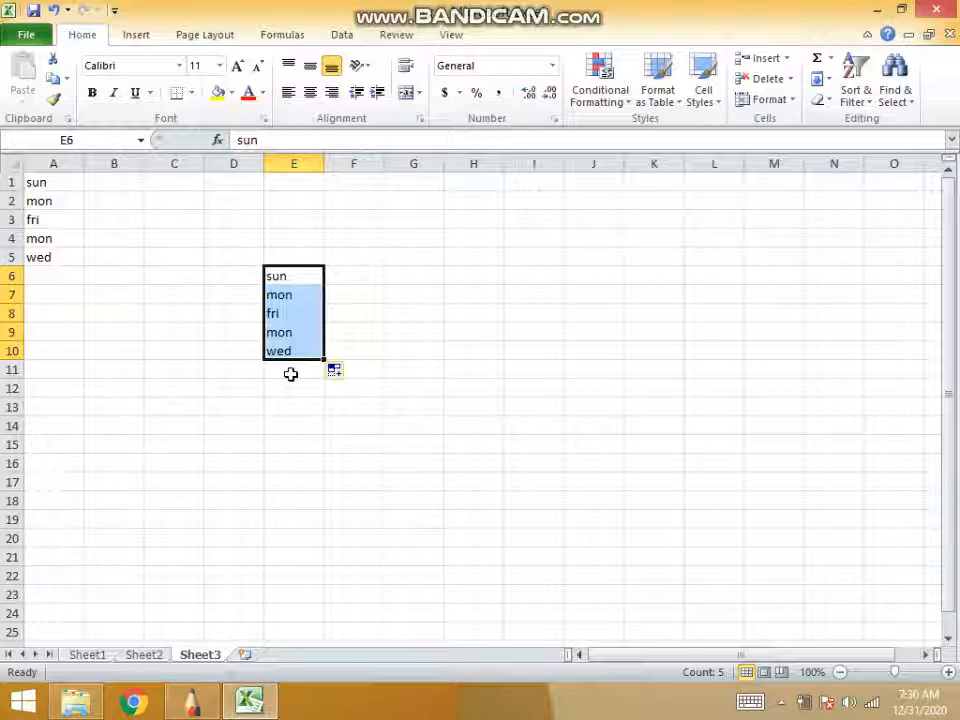
- Reopen the custom lists editor from the General section of the advanced Excel options
click(24, 36)
click(56, 378)
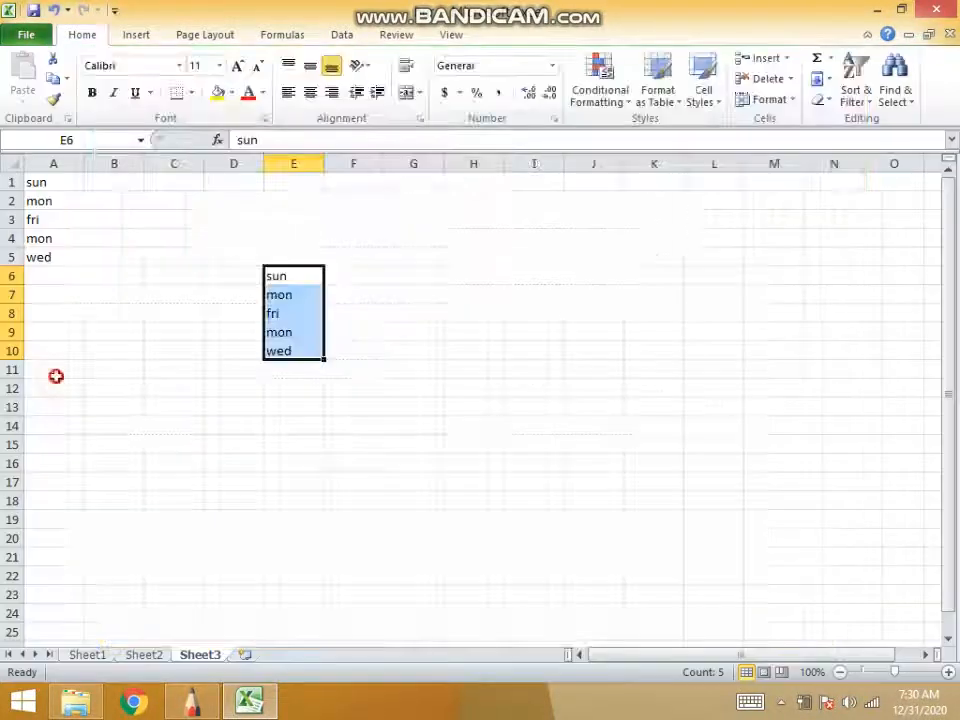
click(140, 198)
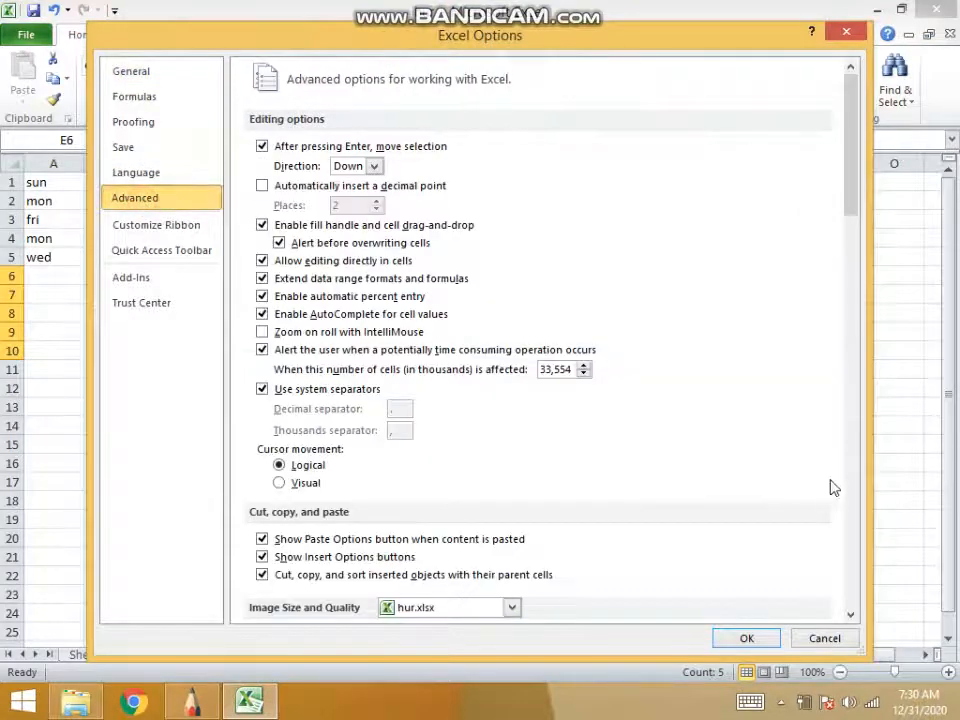
click(851, 493)
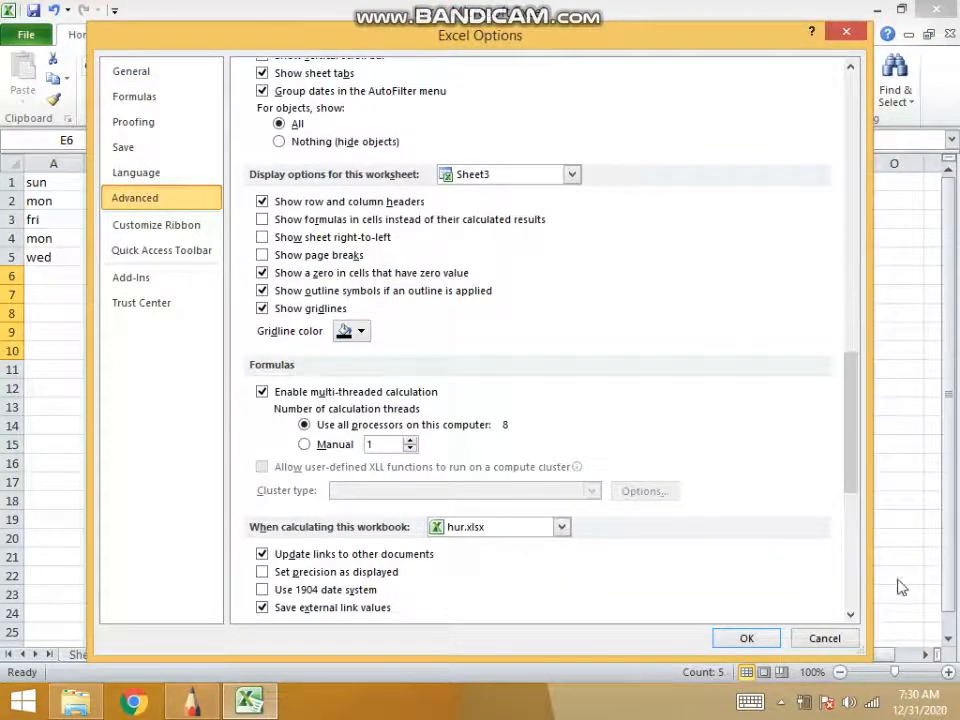
click(856, 577)
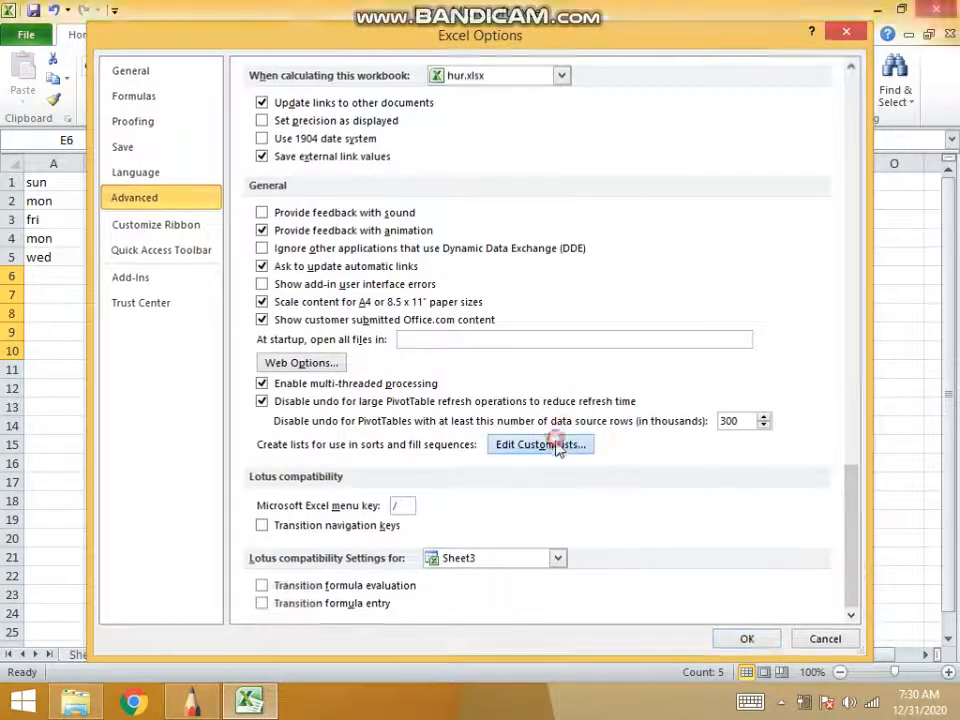
click(566, 446)
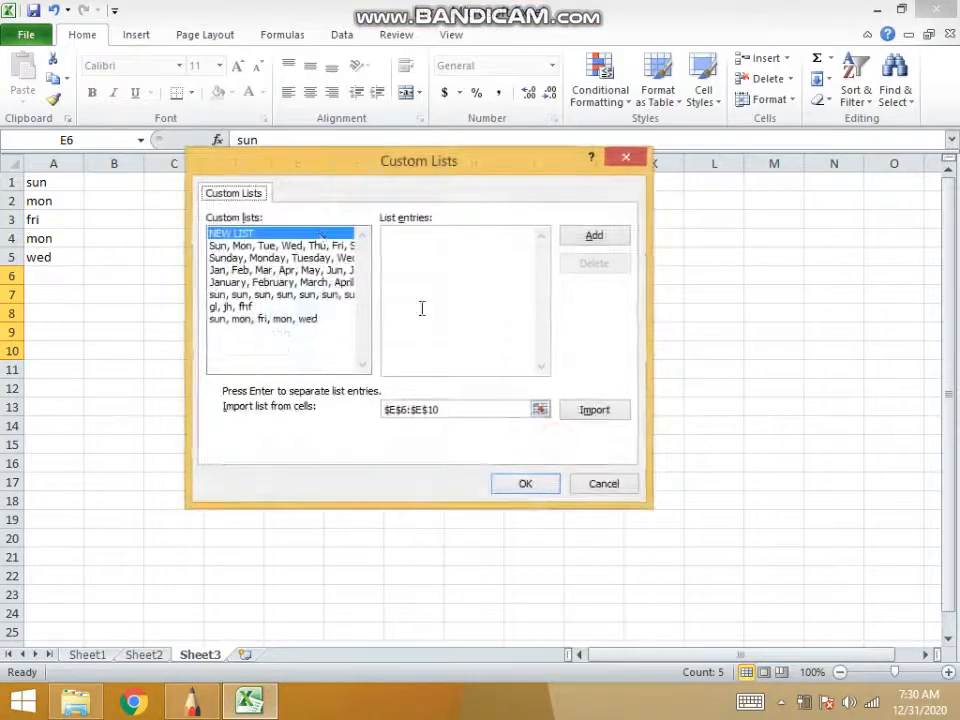
- Review the entries of the built-in and user-defined custom lists, including the imported day list, and close the options without changes
click(267, 247)
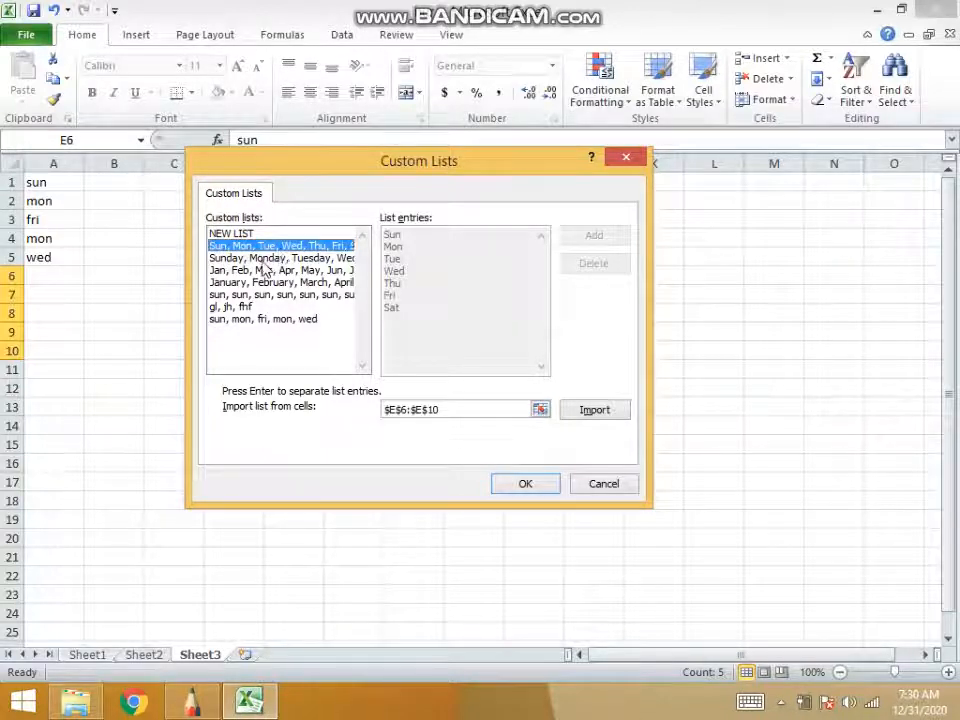
click(281, 257)
click(268, 270)
click(262, 283)
click(258, 307)
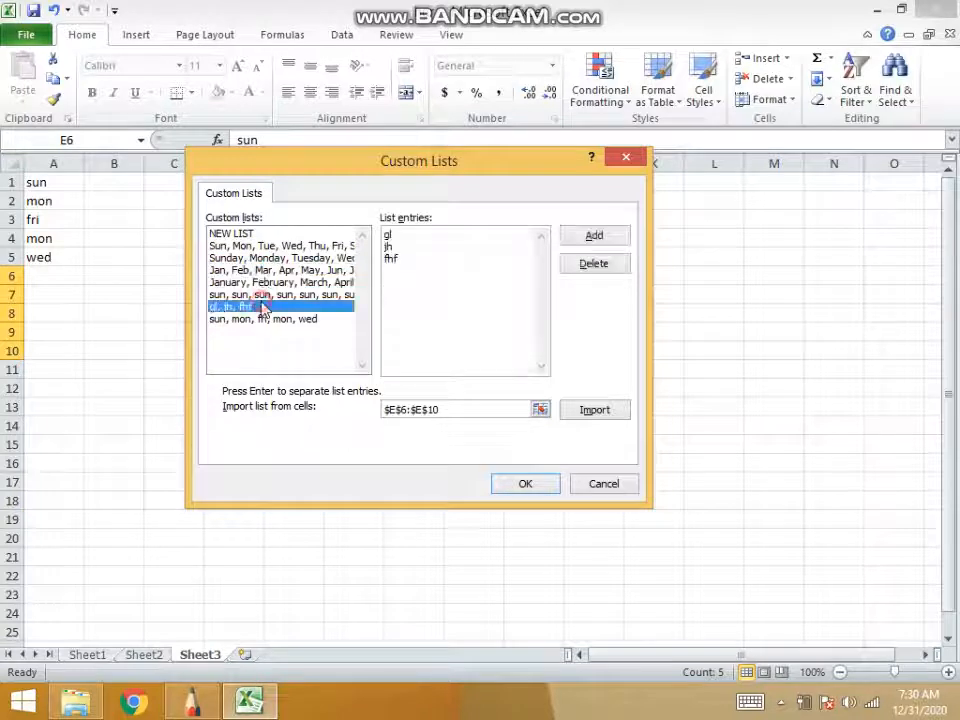
click(216, 320)
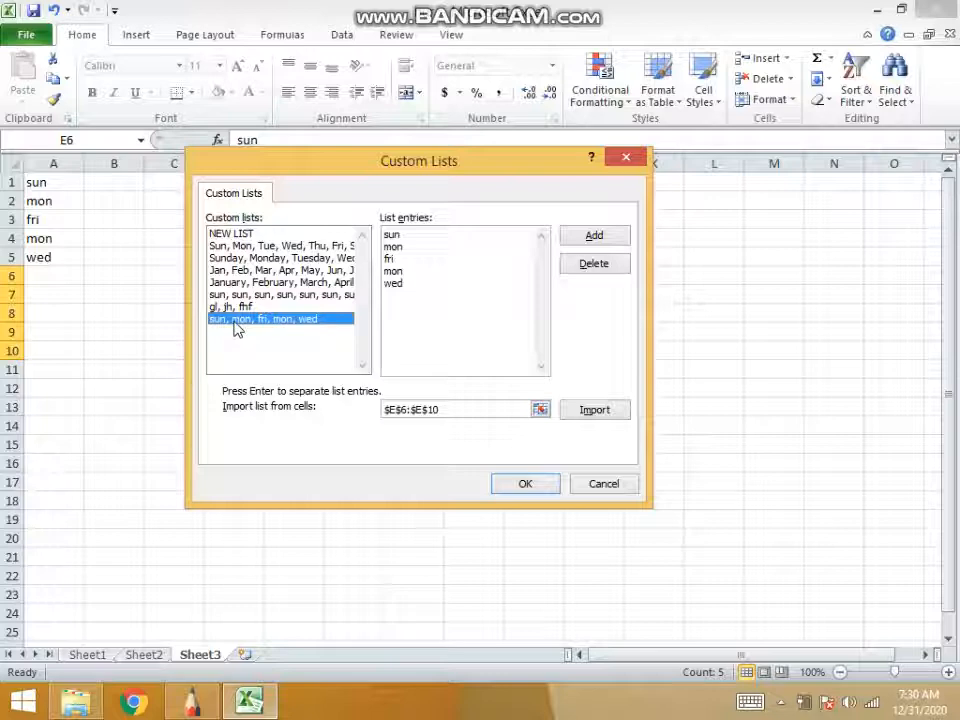
click(585, 483)
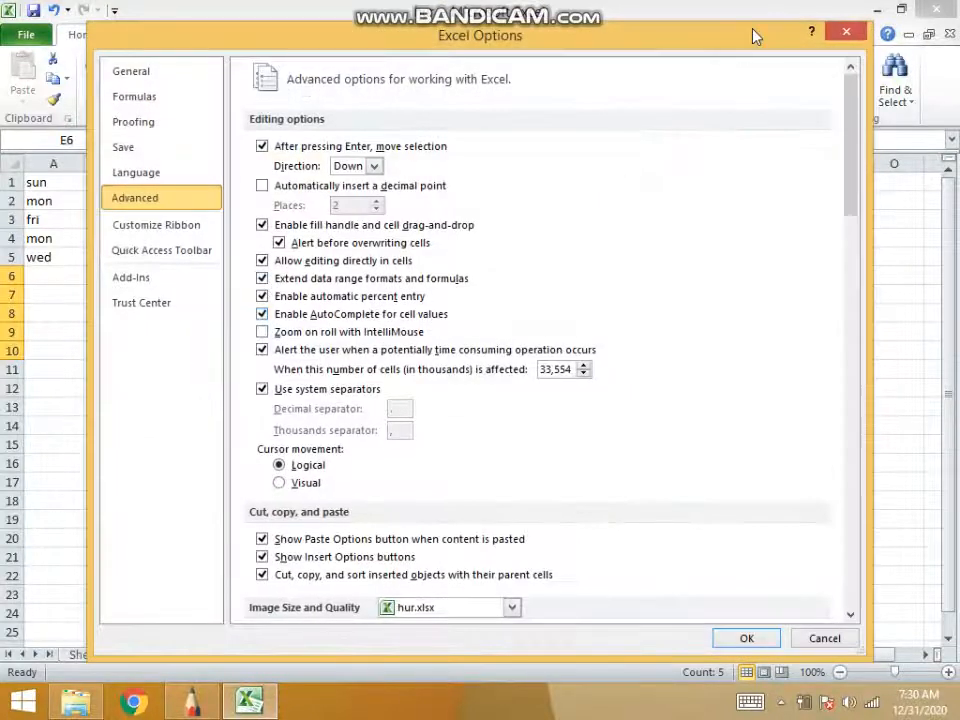
click(846, 35)
- Enter "Sun" in cell H8 and autofill it down to H15
click(490, 308)
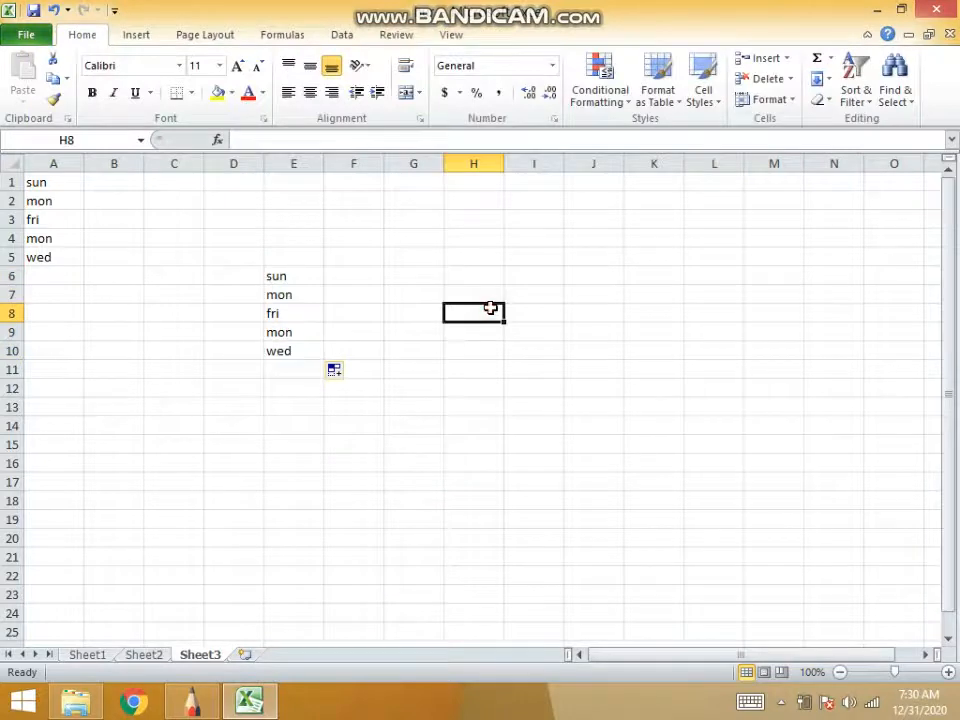
text(Su)
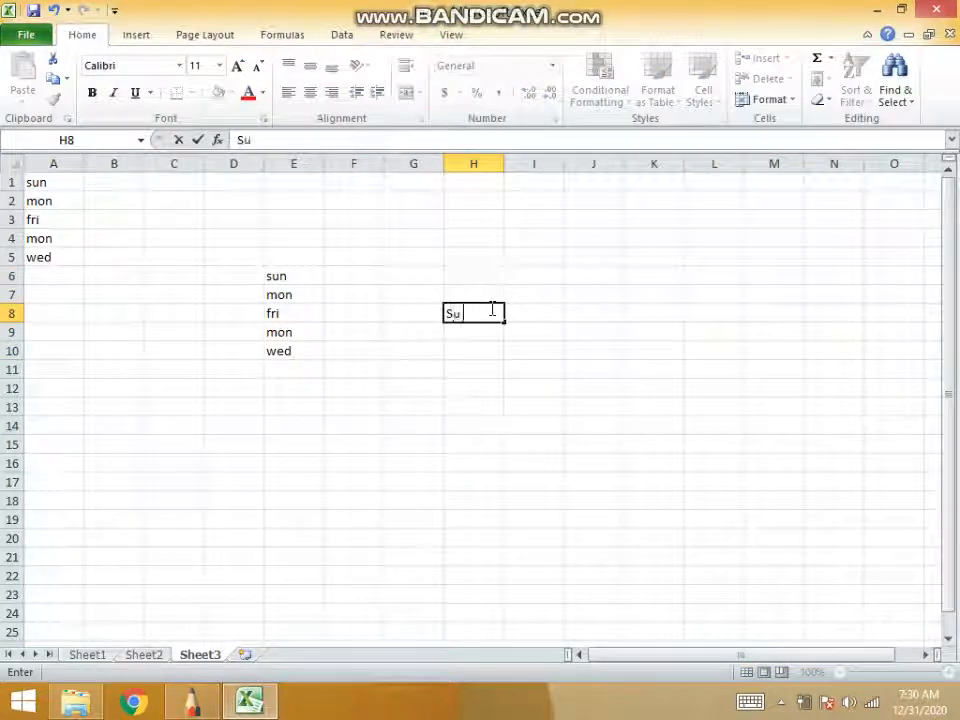
text(n)
key(Return)
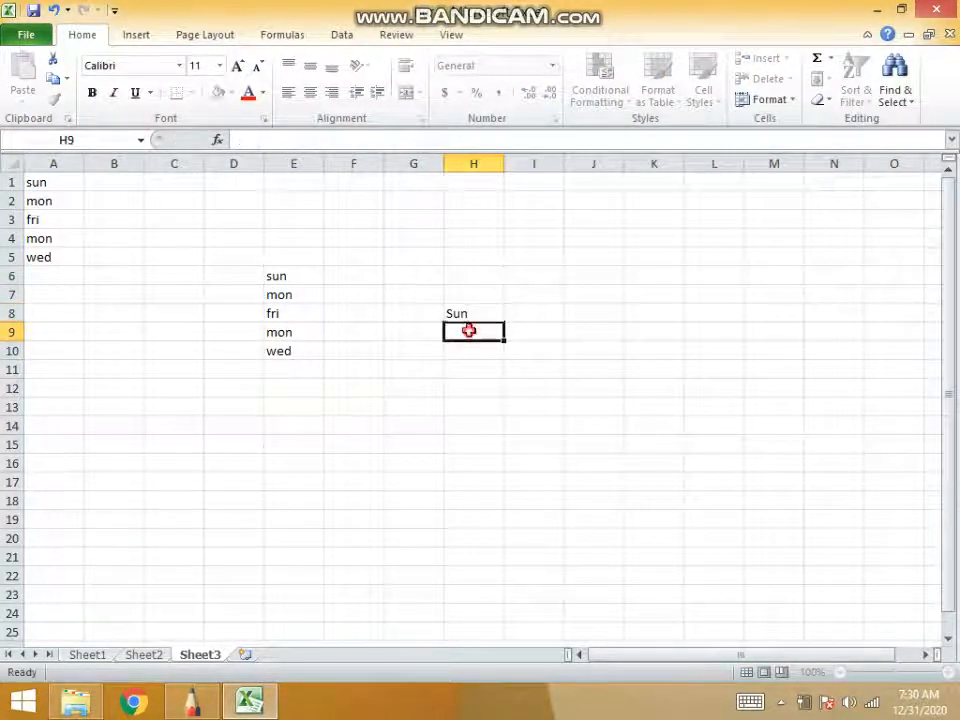
click(473, 313)
drag(504, 322, 505, 455)
click(405, 717)
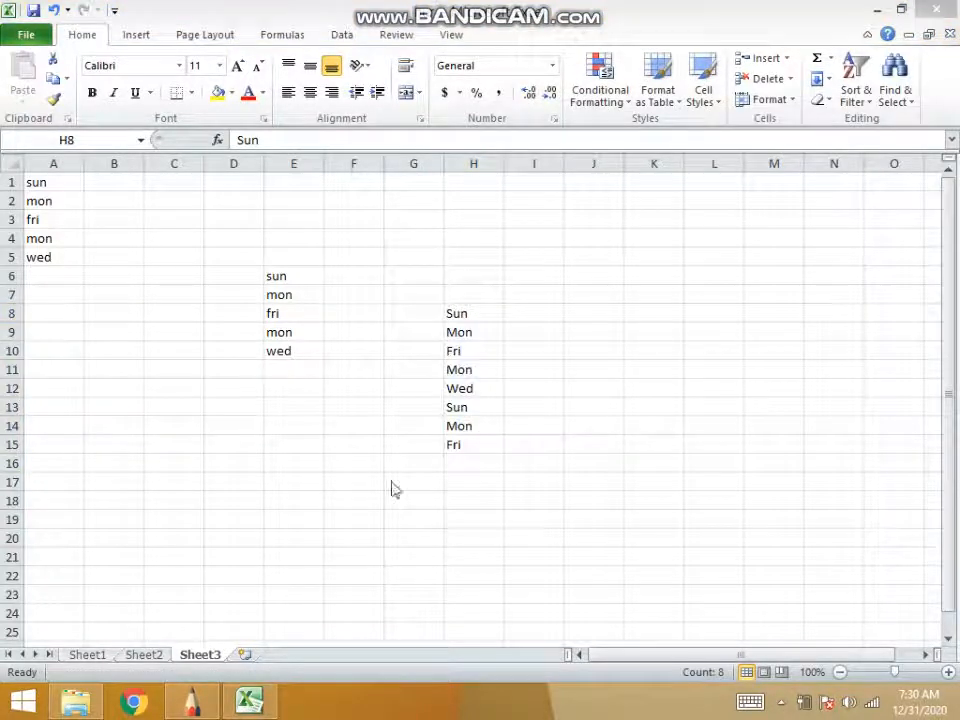
double_click(270, 279)
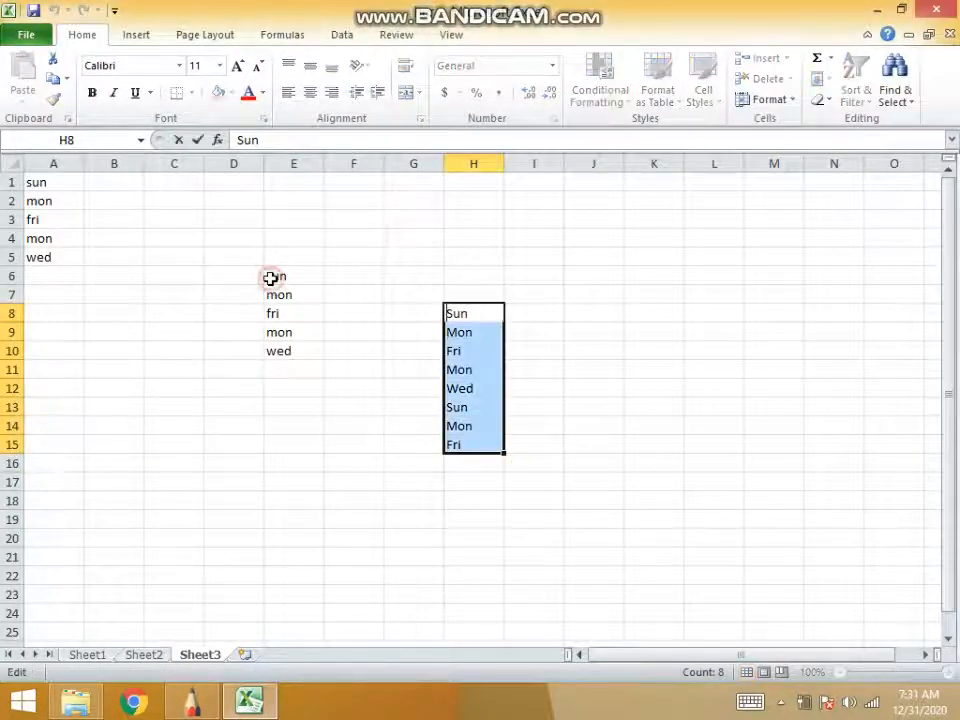
- Enter "sun" in cell J9 and autofill it down to J15
click(608, 340)
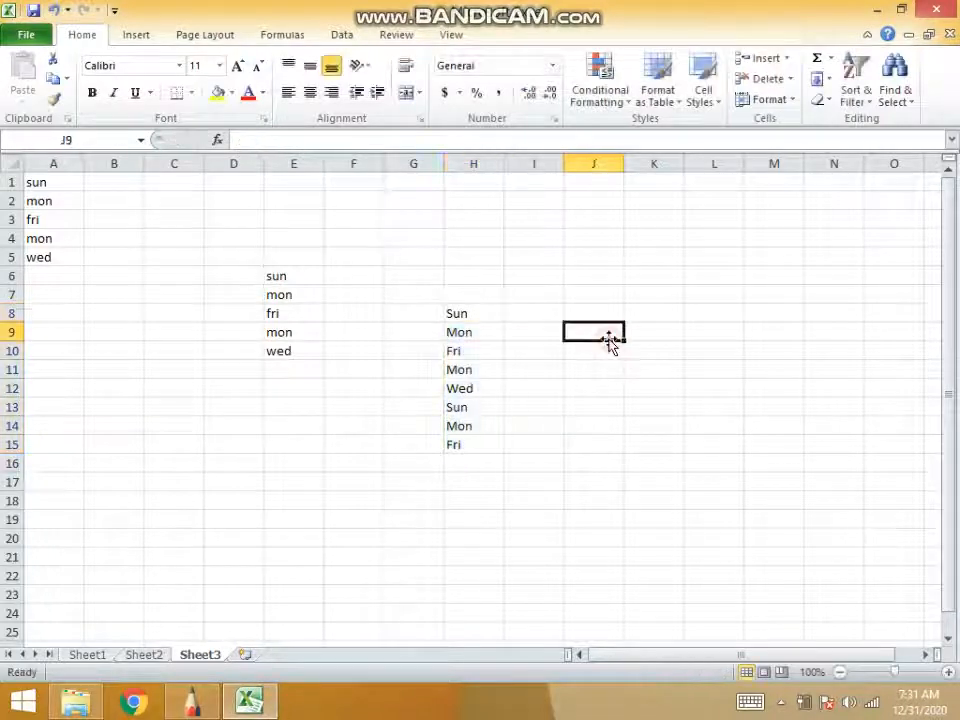
text(sun)
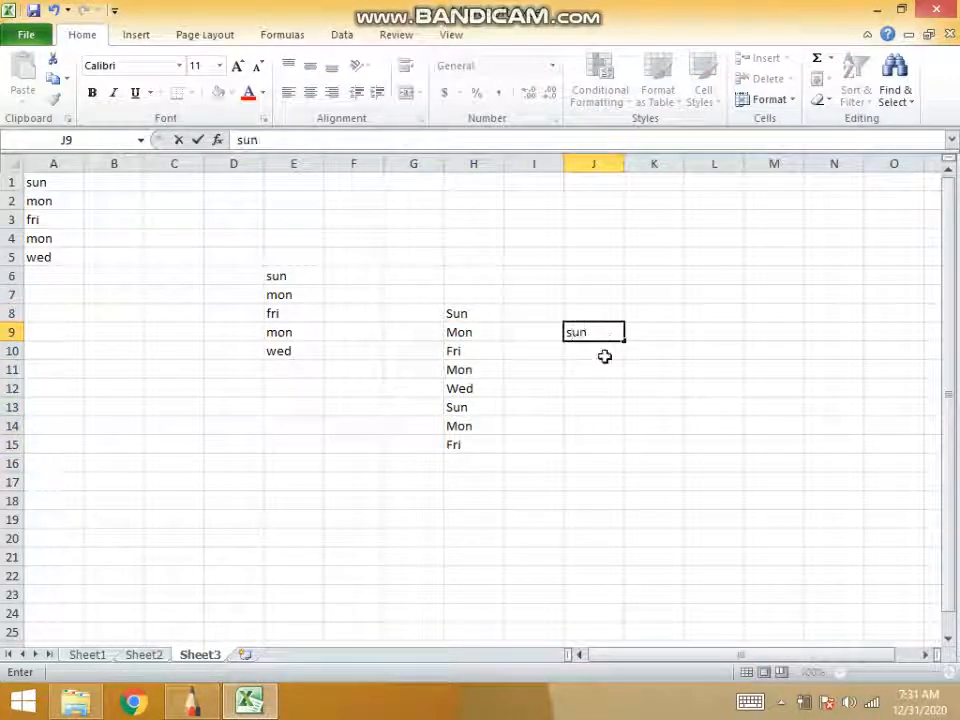
click(598, 386)
click(612, 336)
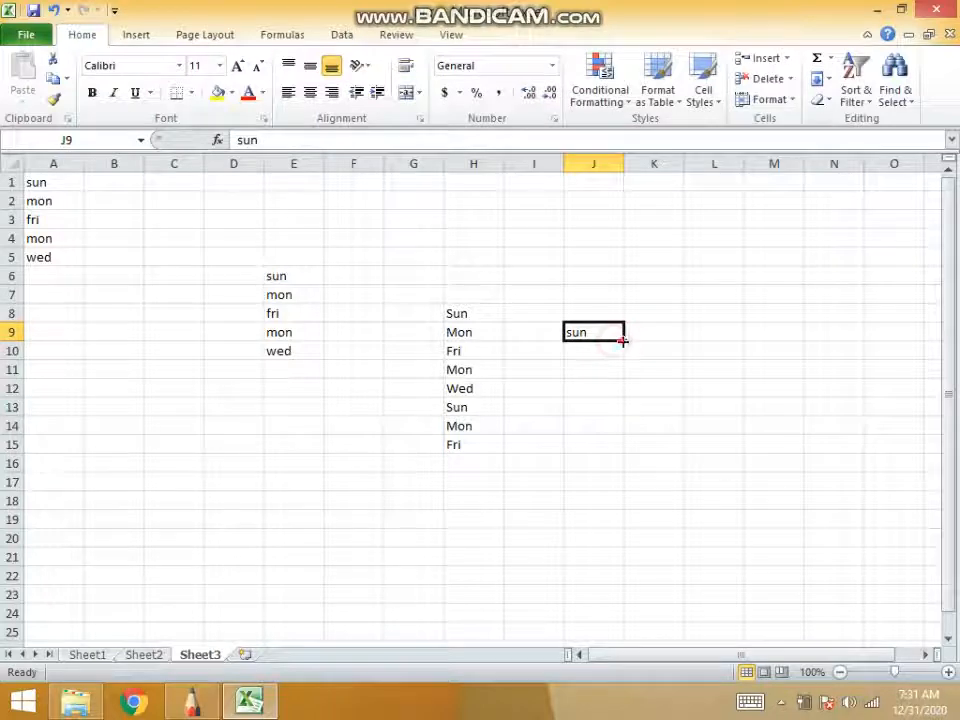
drag(622, 341, 633, 468)
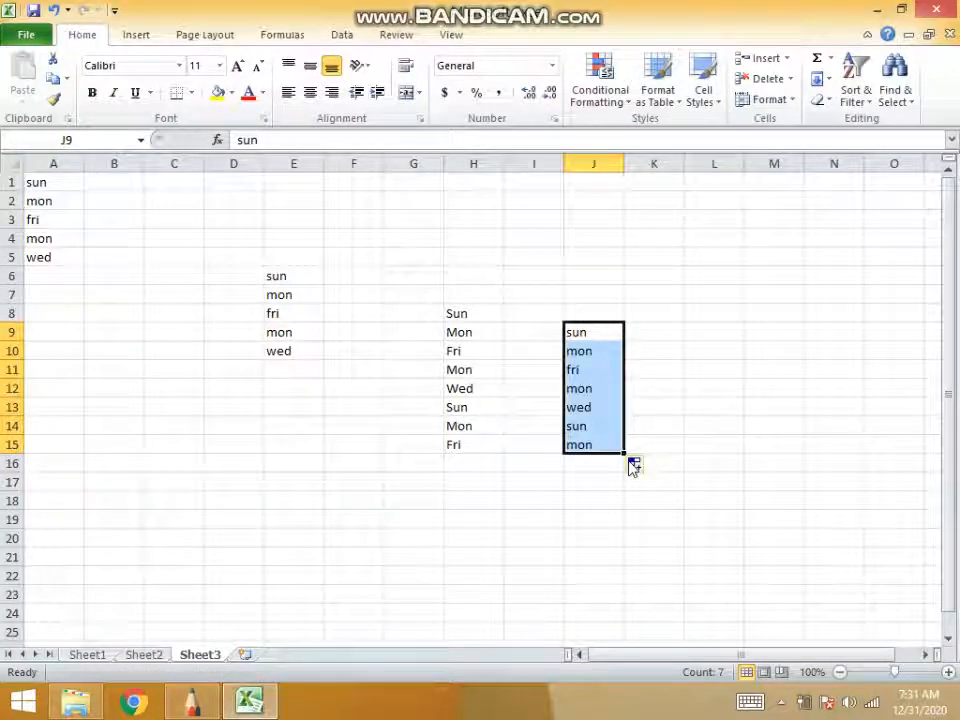
click(364, 385)
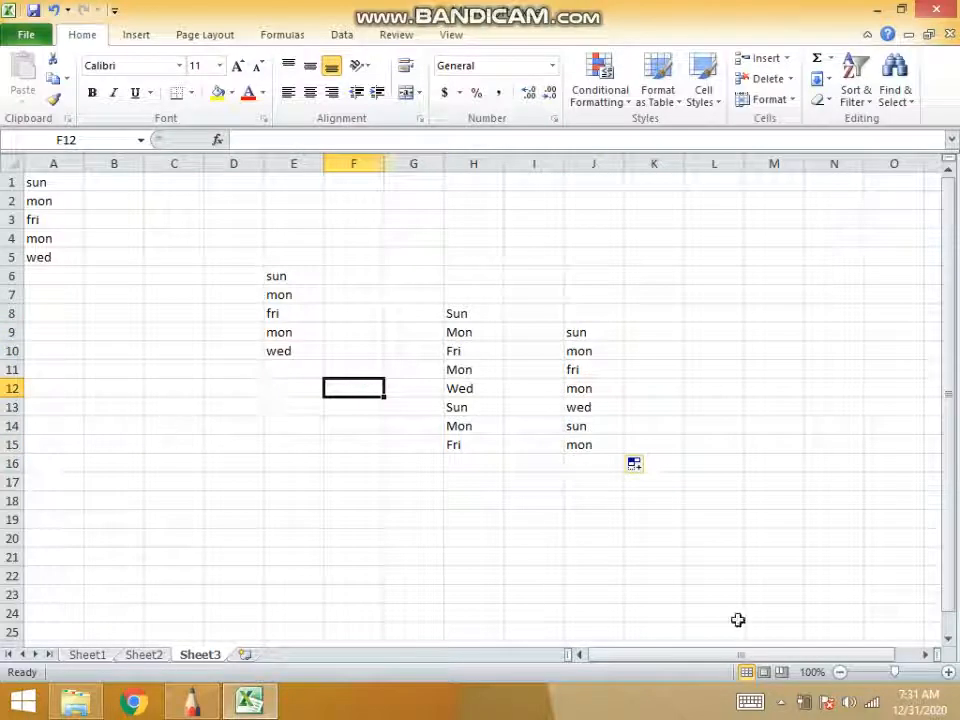
click(781, 701)
click(751, 606)
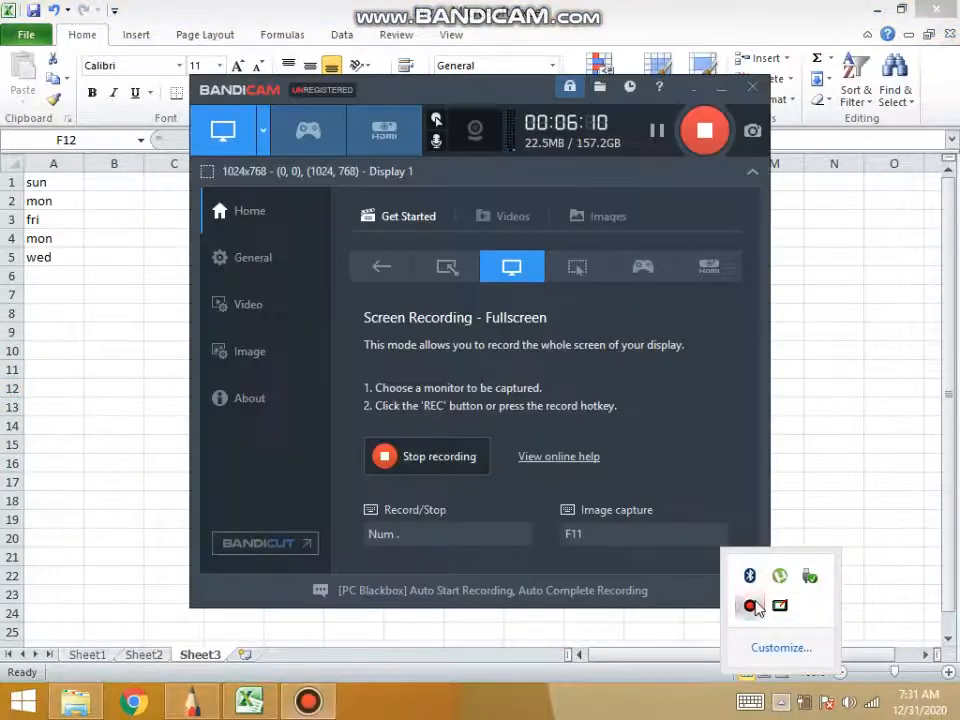
click(692, 88)
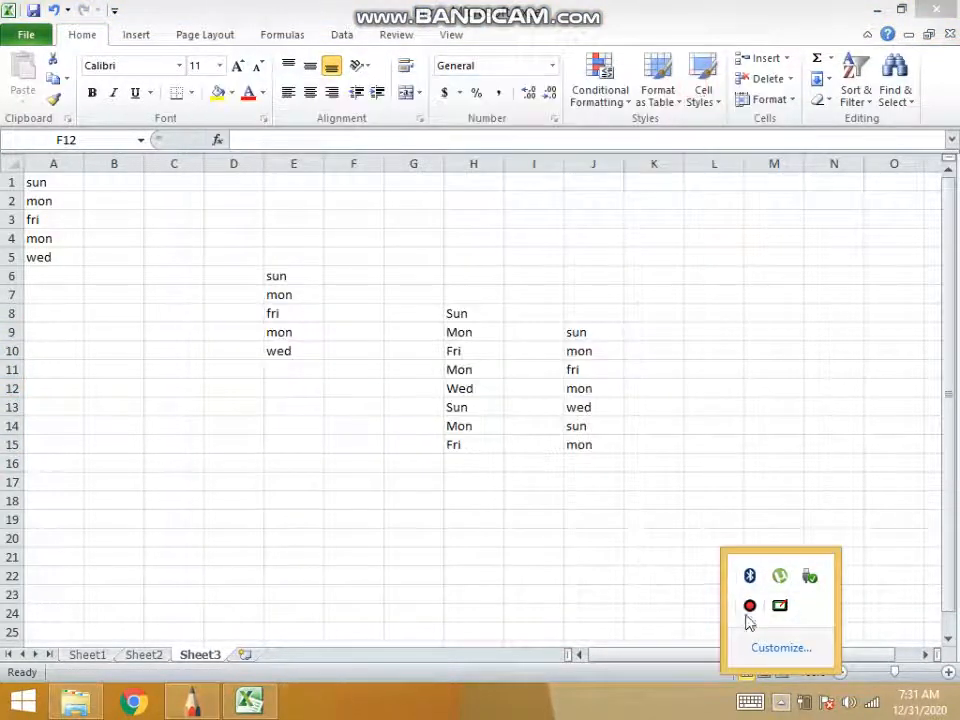
- Enter the items Glass, plate, pen, paper, sugar and ice cream one below another in cells C17:C22
click(157, 480)
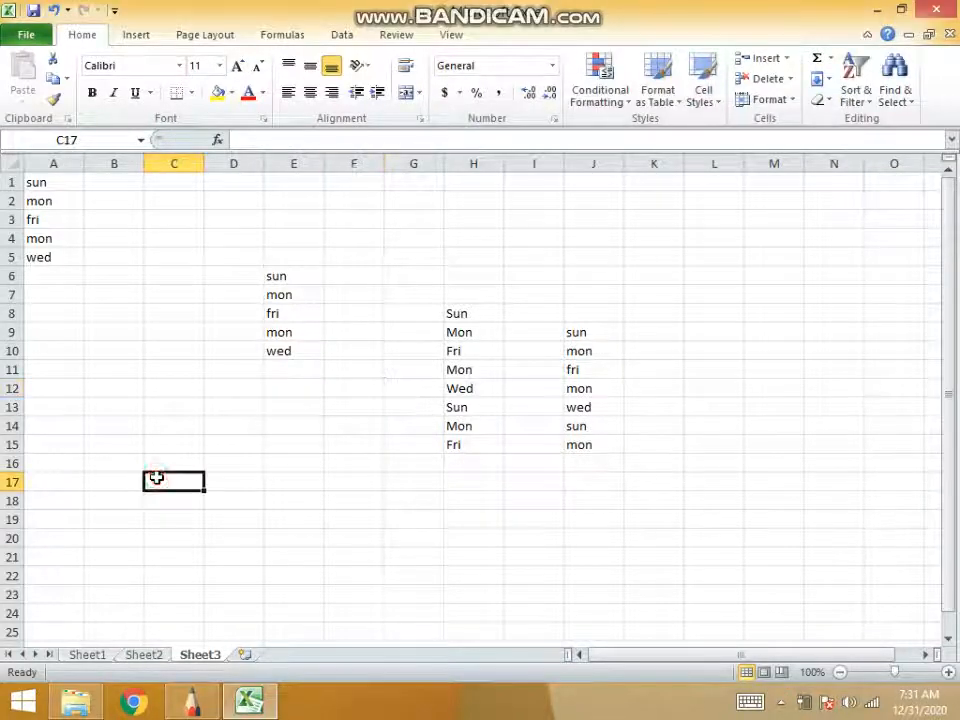
text(Glass)
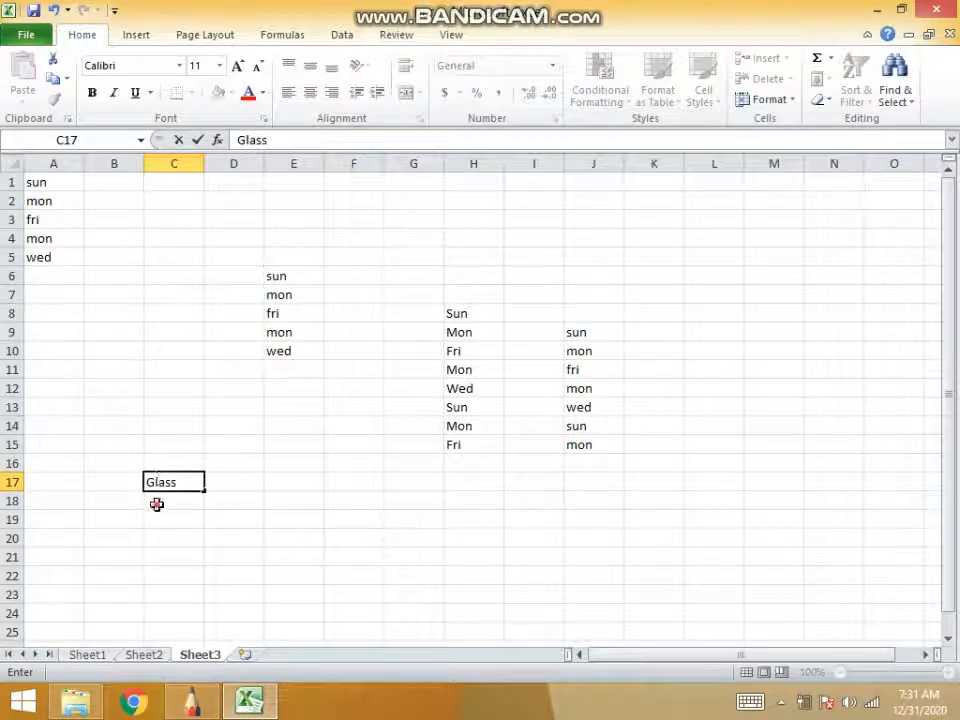
click(156, 503)
text(p)
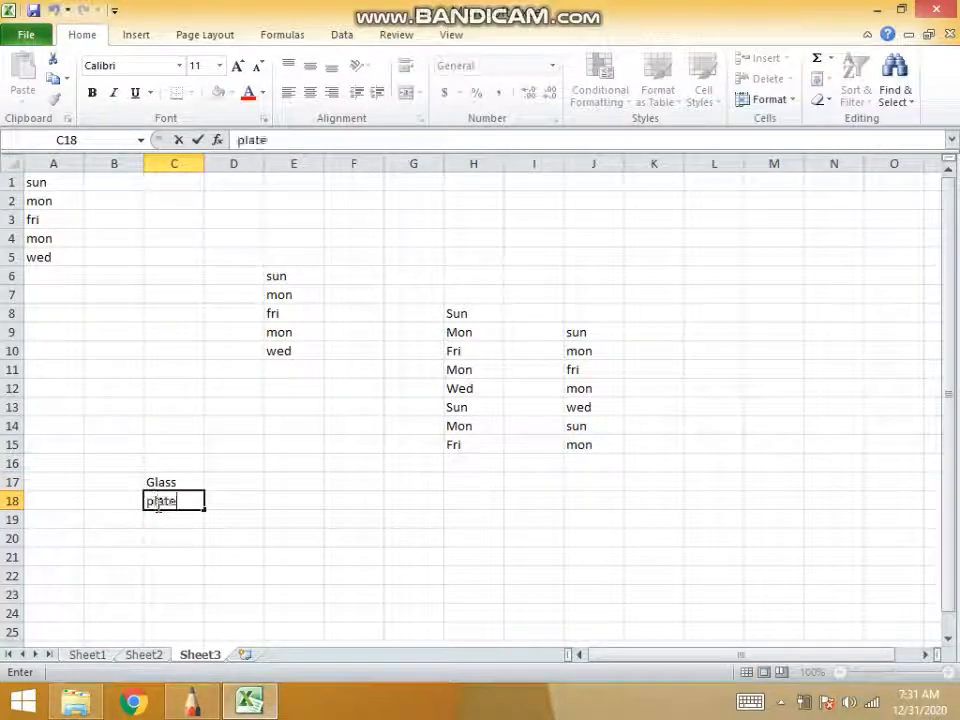
text(late)
key(Return)
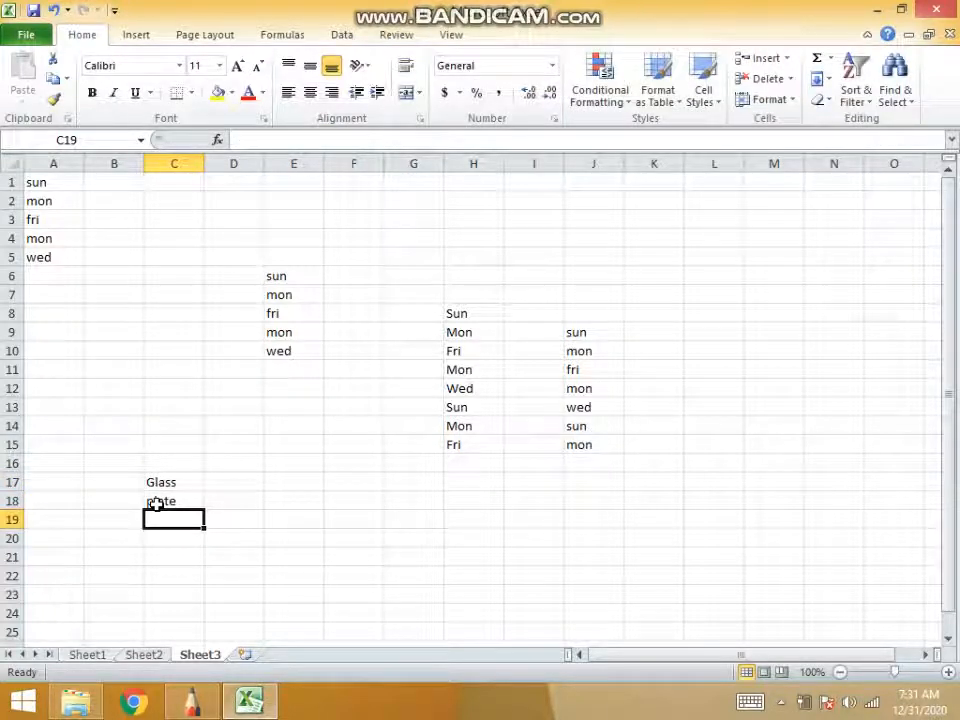
text(pen)
key(Return)
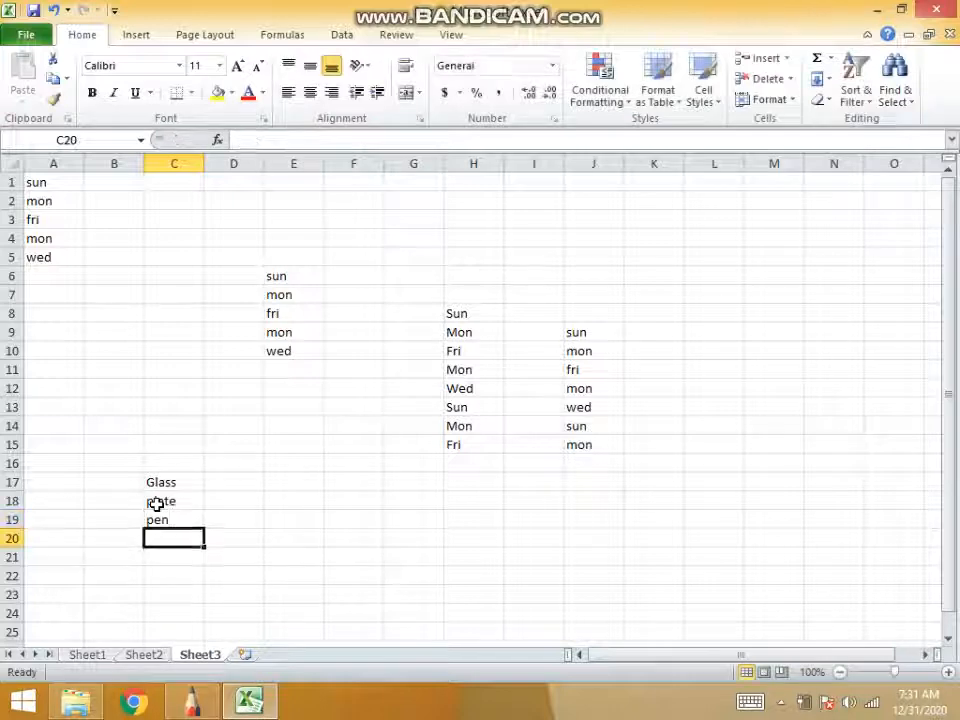
text(paper)
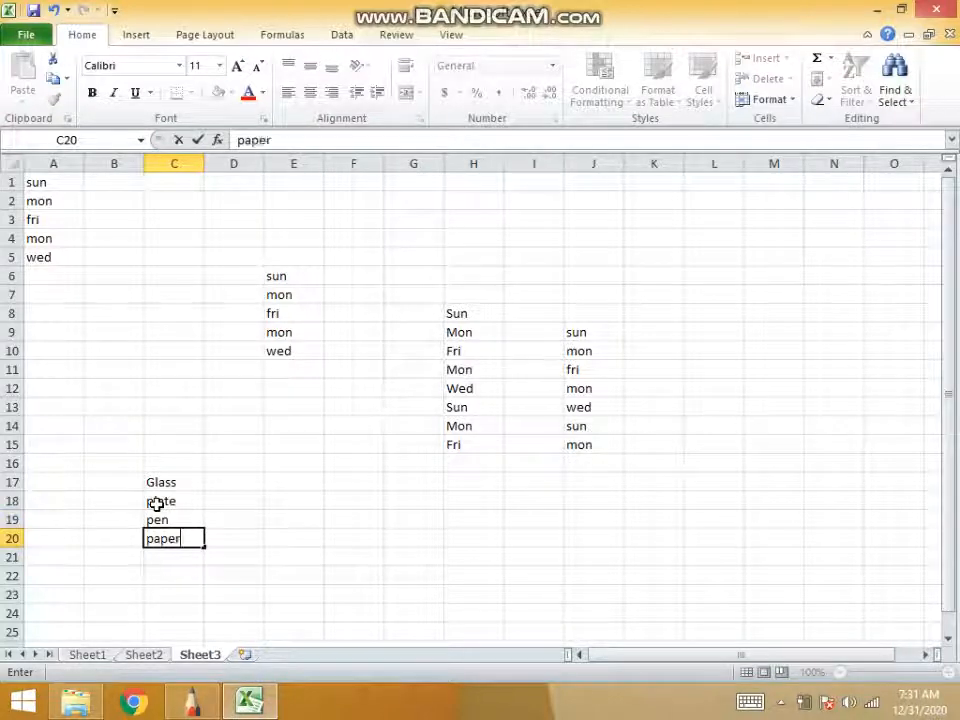
key(Return)
text(can)
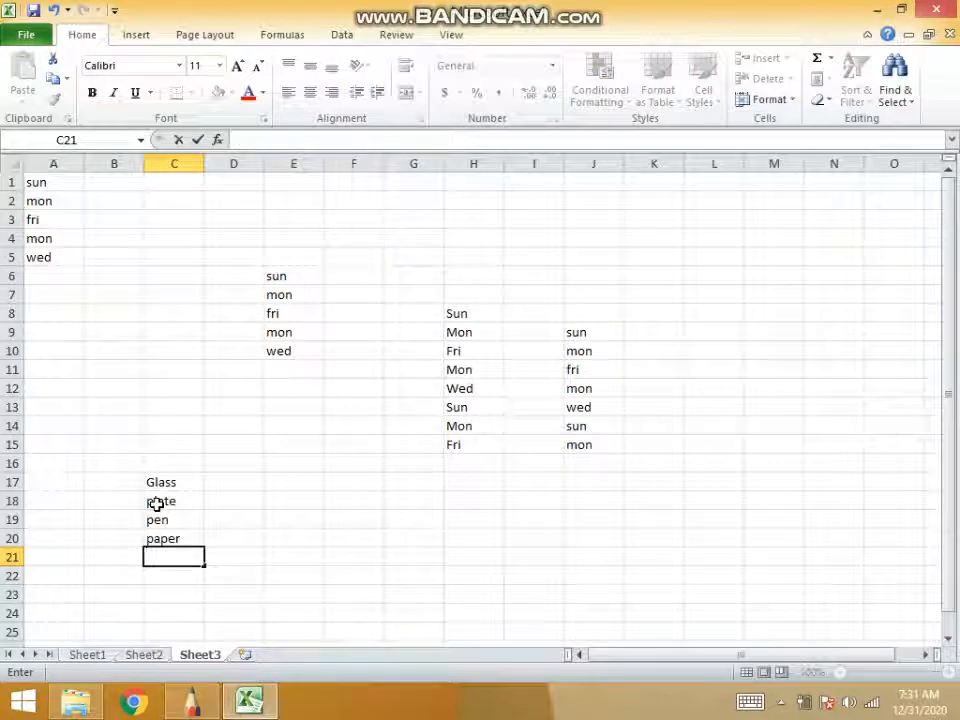
text(sugar)
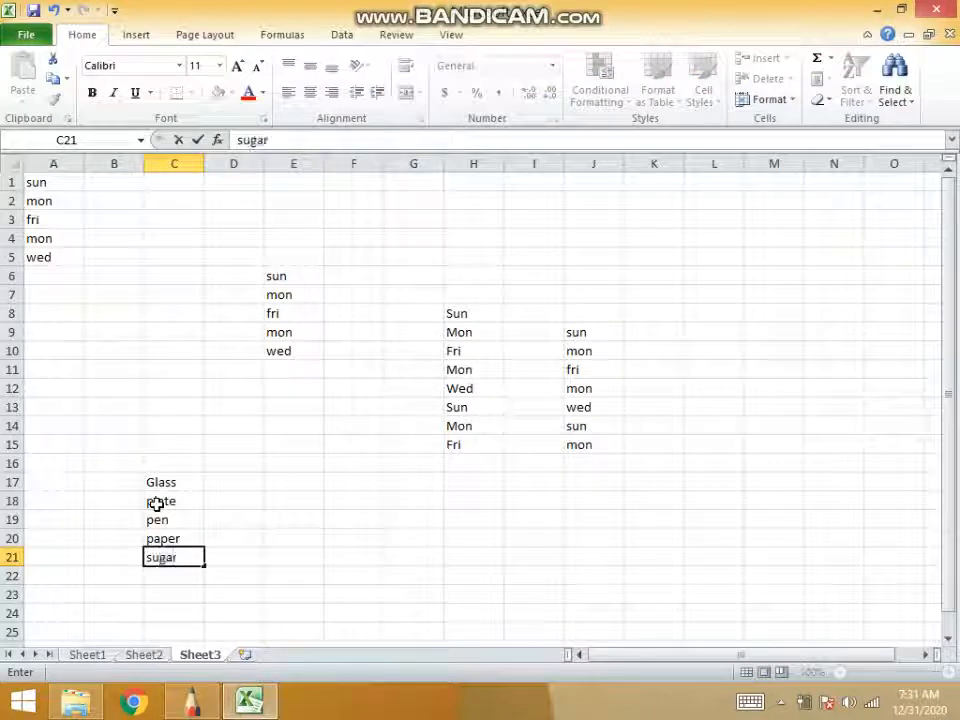
click(160, 572)
text(Ic)
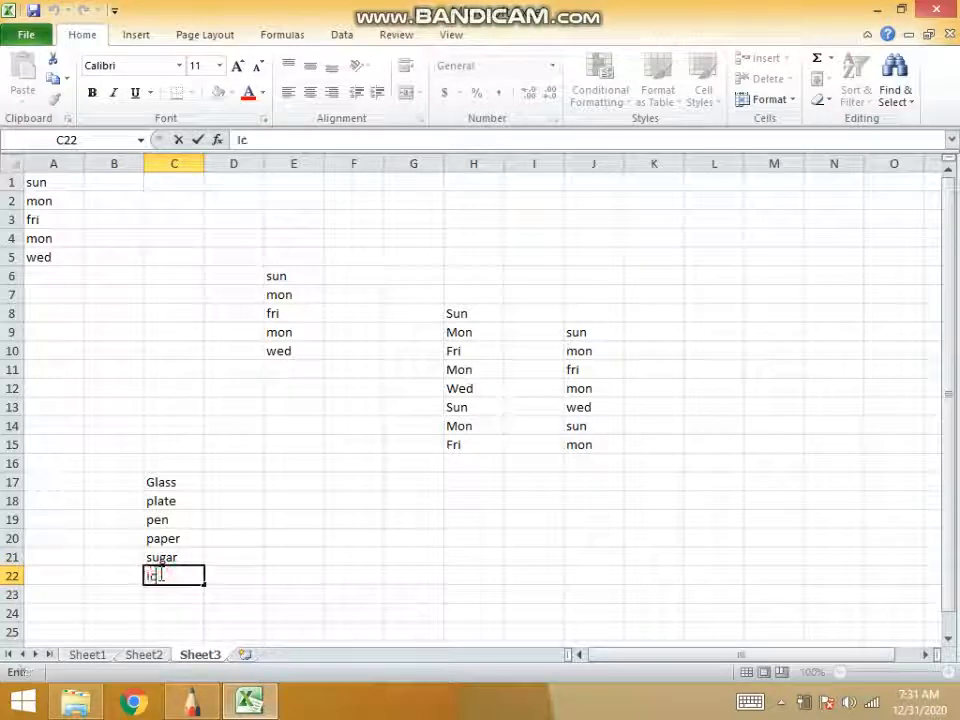
text(e cream)
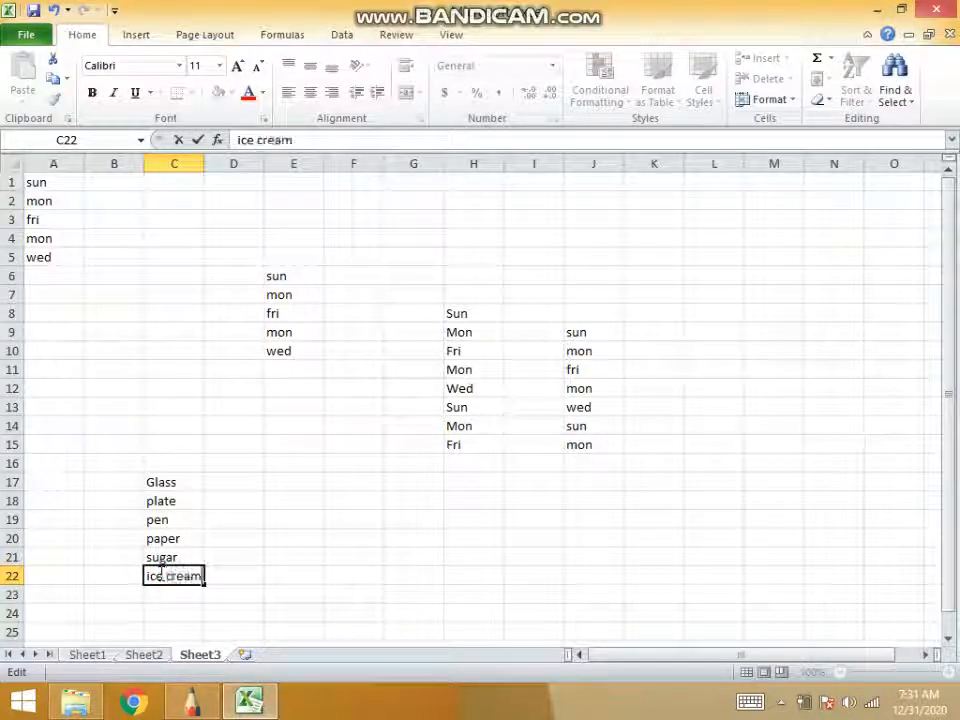
click(238, 559)
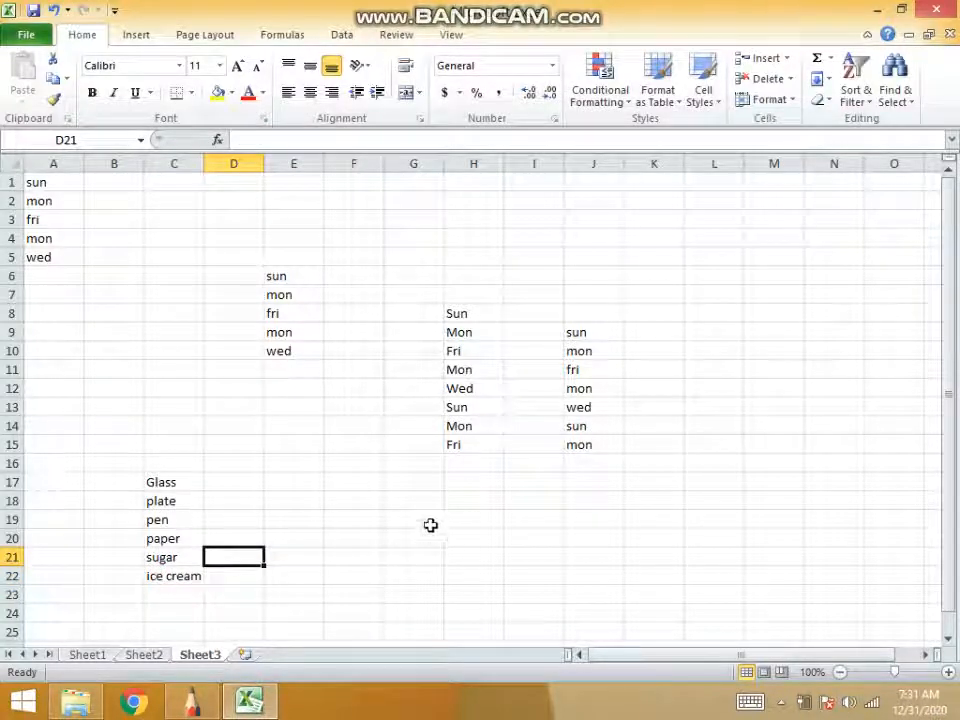
- Enter "Glass" with a capital G in cell L8
double_click(729, 286)
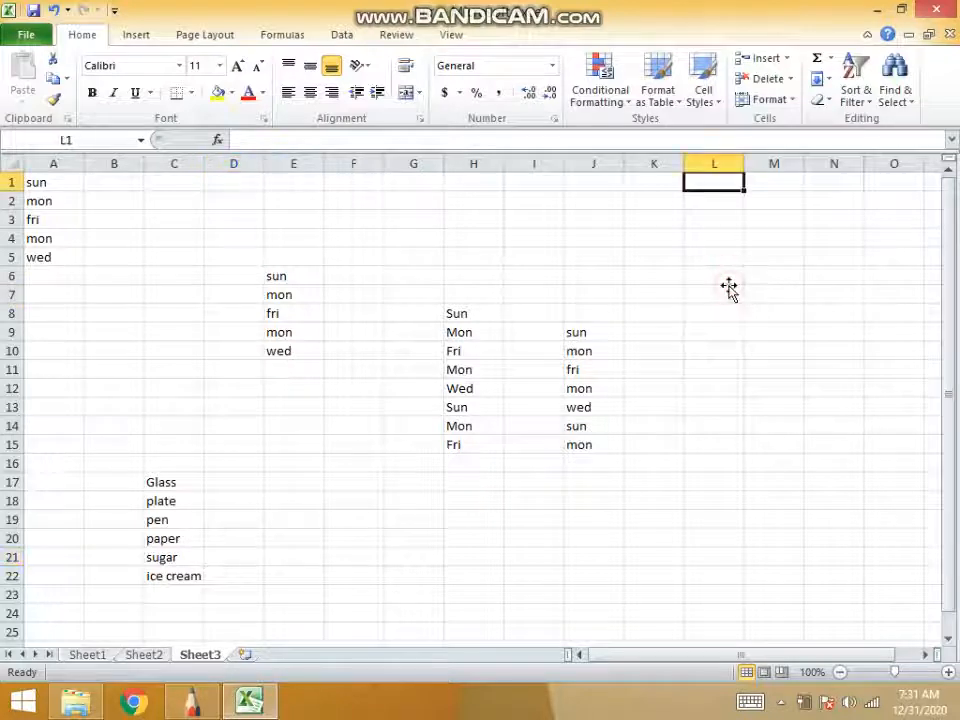
double_click(714, 306)
double_click(708, 313)
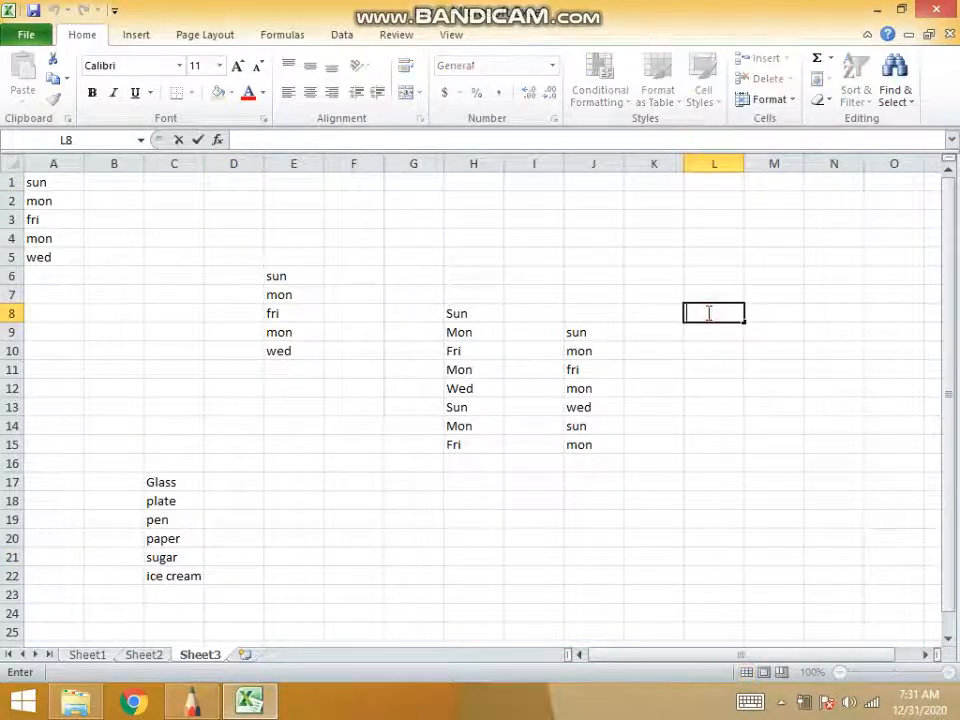
text(glass)
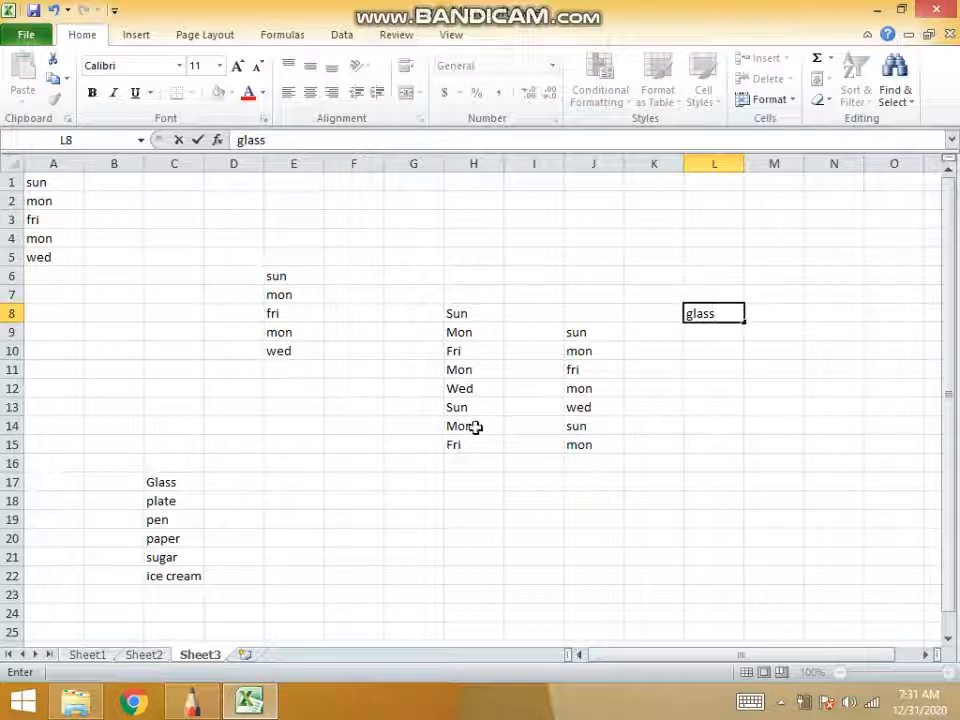
click(692, 316)
key(BackSpace)
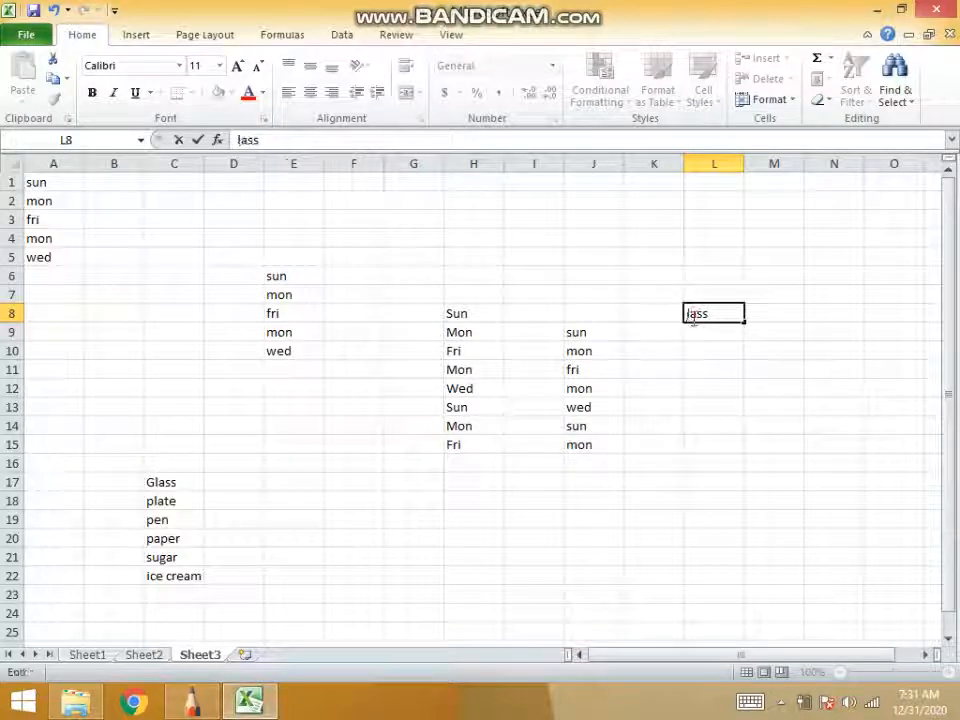
text(G)
click(723, 346)
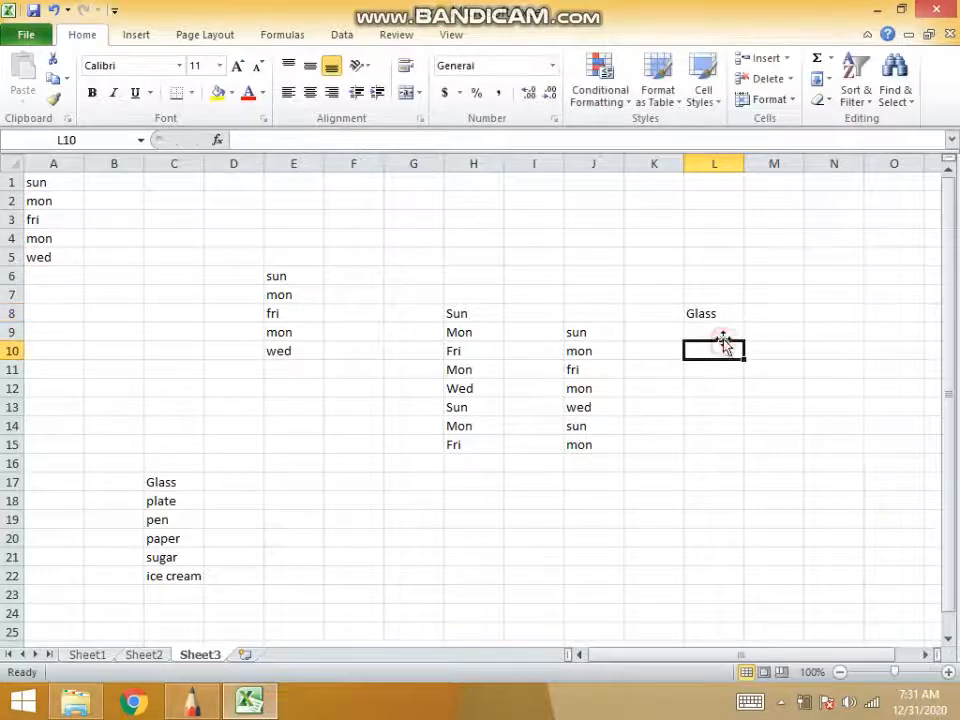
- Try autofilling "Glass" from cell L8 down to L15, and undo the fill
click(733, 315)
drag(746, 327, 737, 447)
click(717, 313)
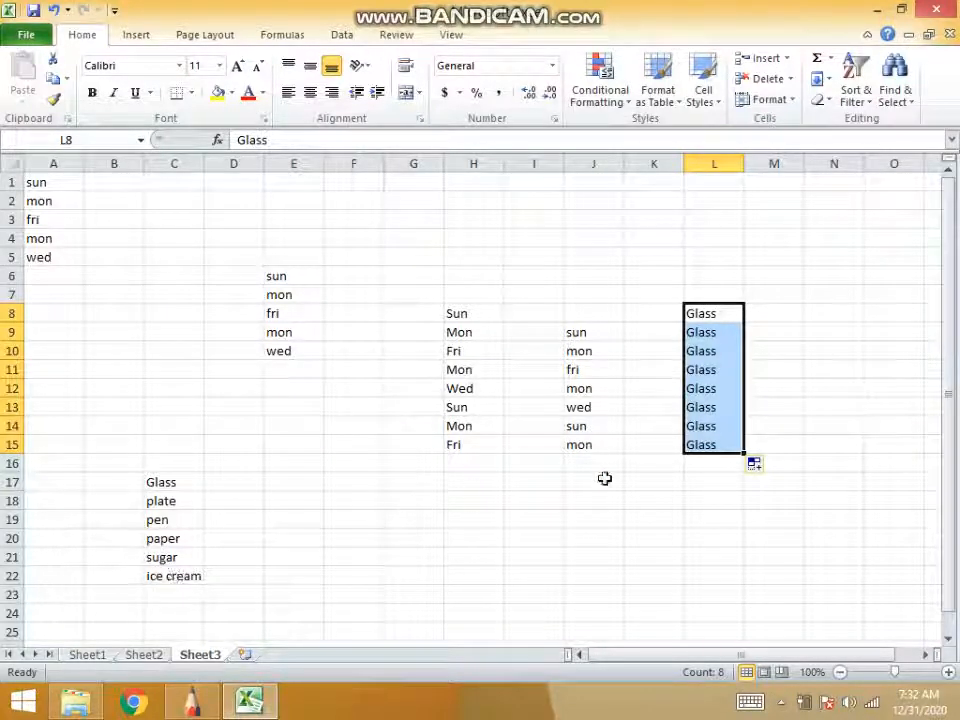
key(ctrl+z)
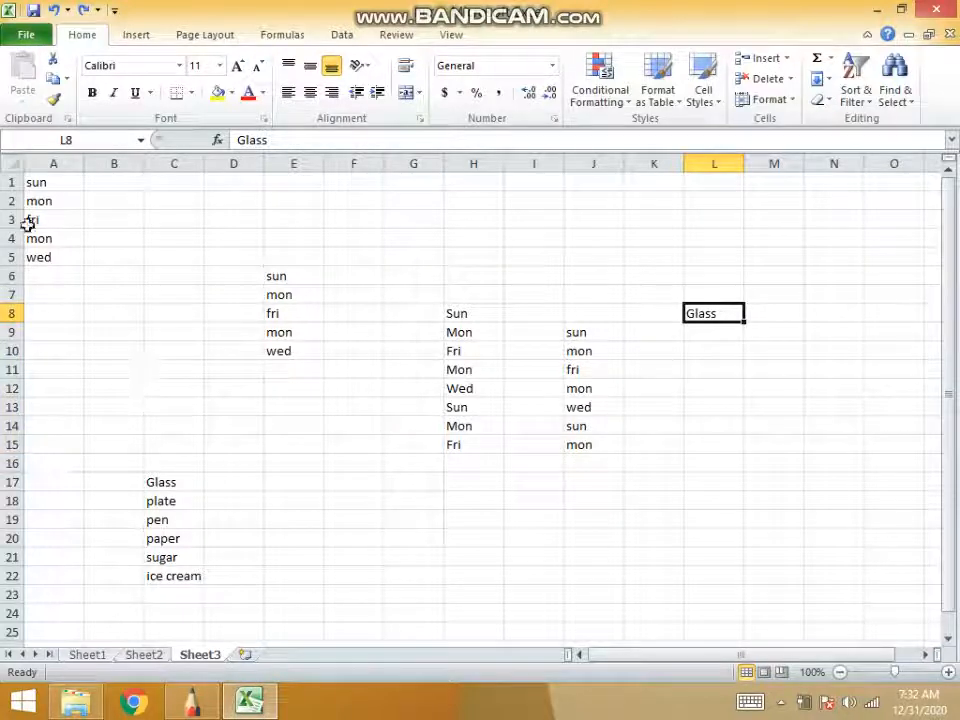
- Import the items in cells C17:C22 as a new custom list through the advanced options, and close the options
click(25, 36)
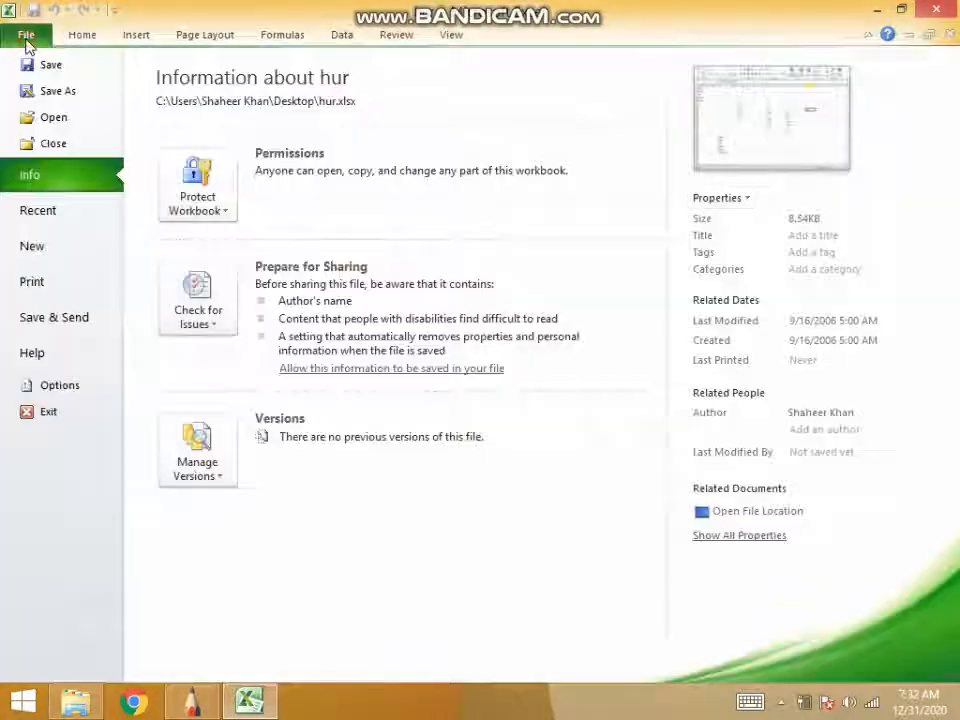
click(58, 382)
click(140, 203)
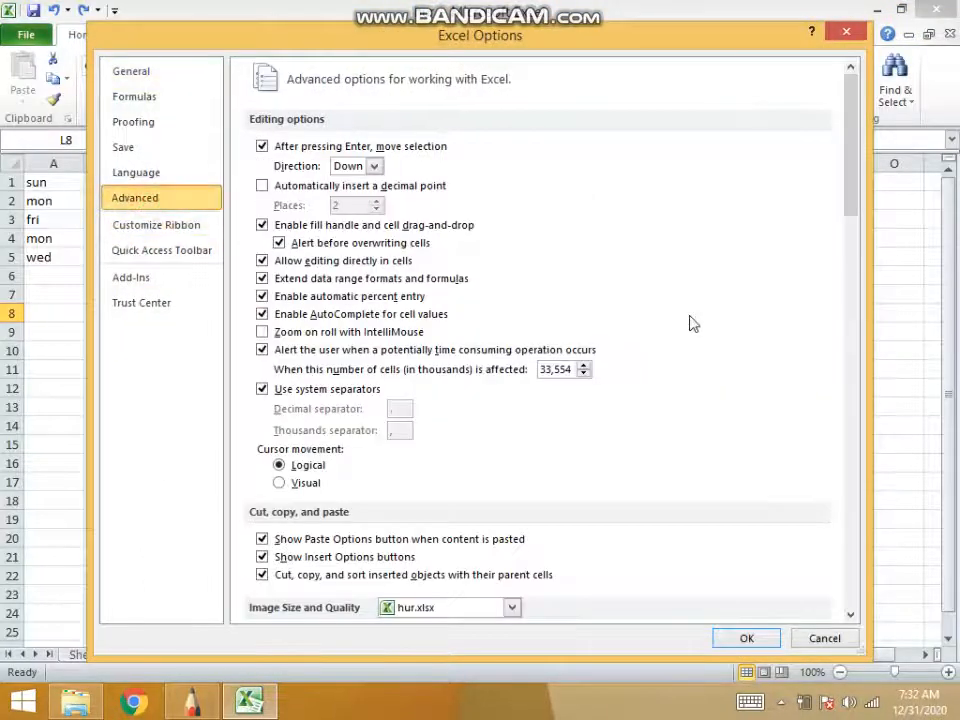
drag(852, 377, 851, 515)
click(549, 529)
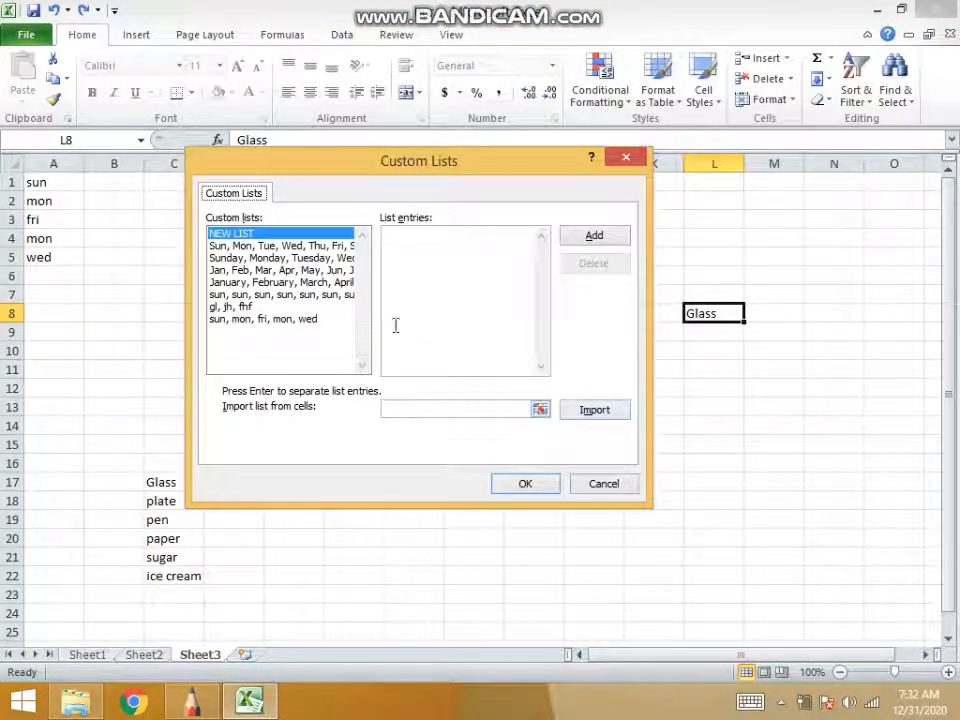
click(540, 410)
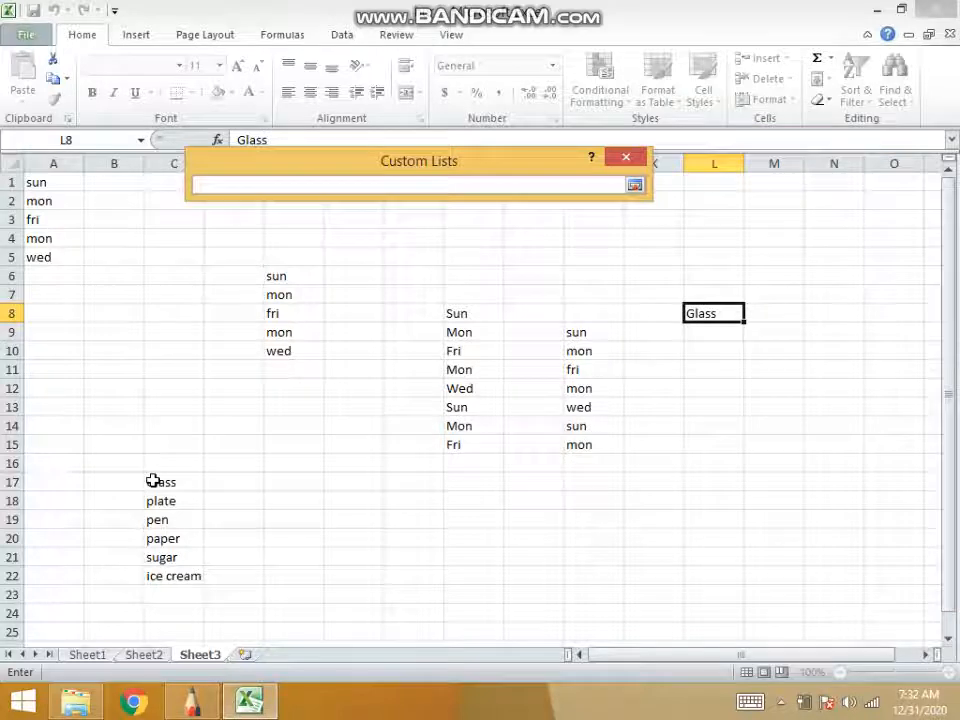
drag(154, 482, 180, 578)
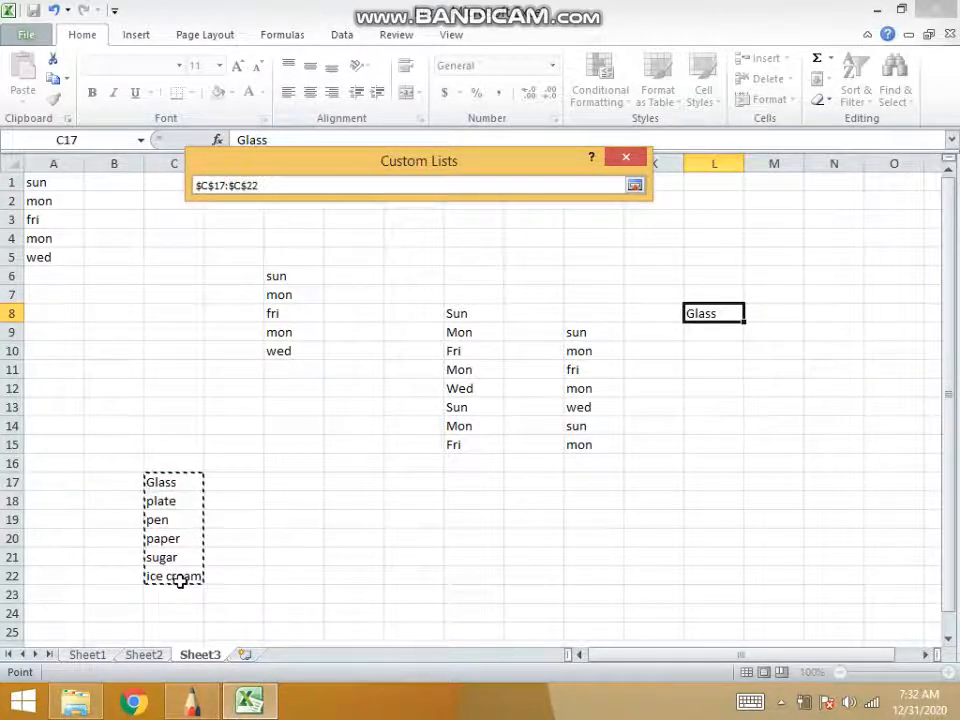
click(634, 185)
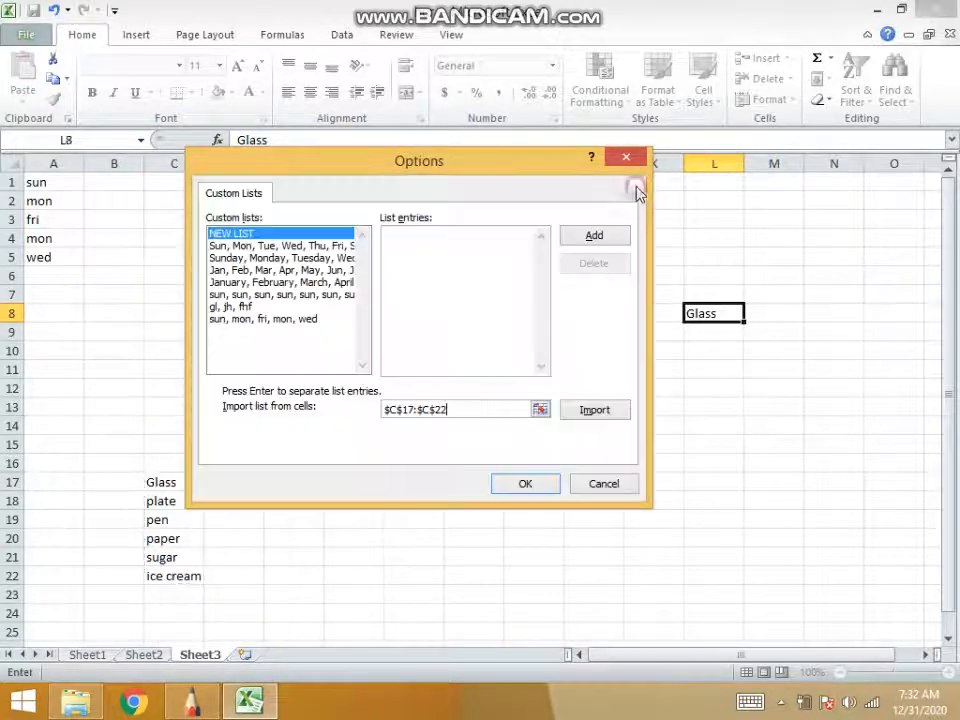
click(588, 414)
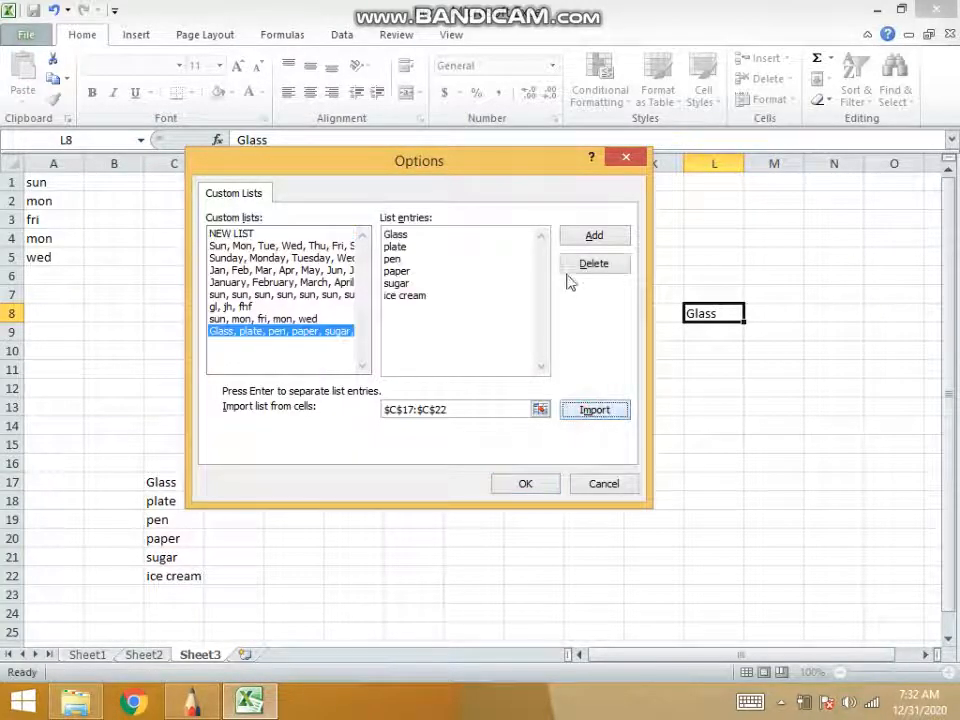
click(527, 484)
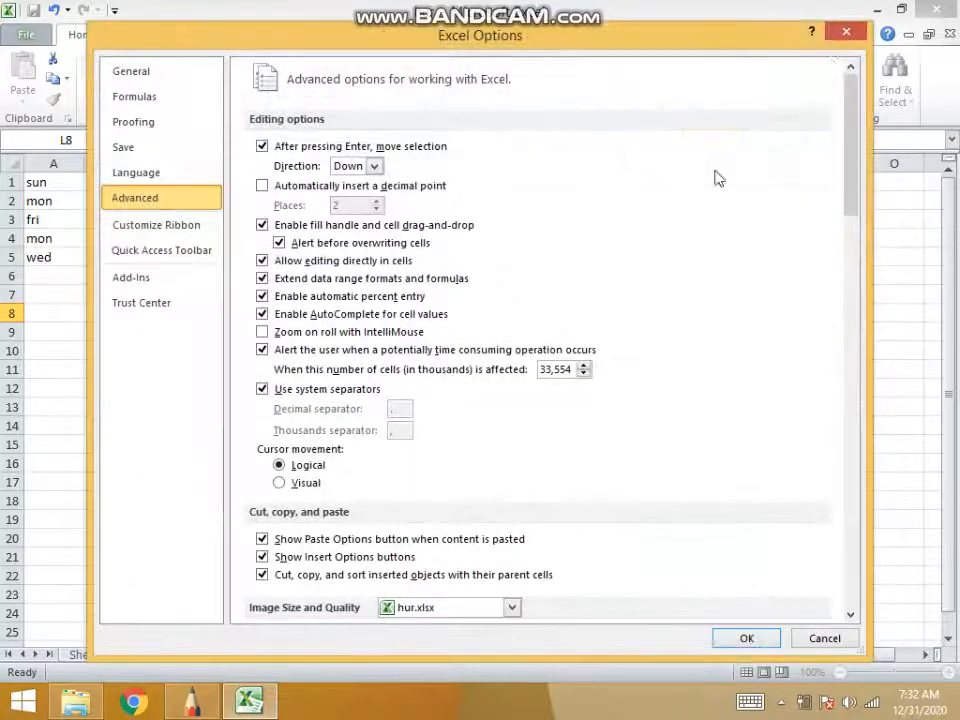
click(847, 36)
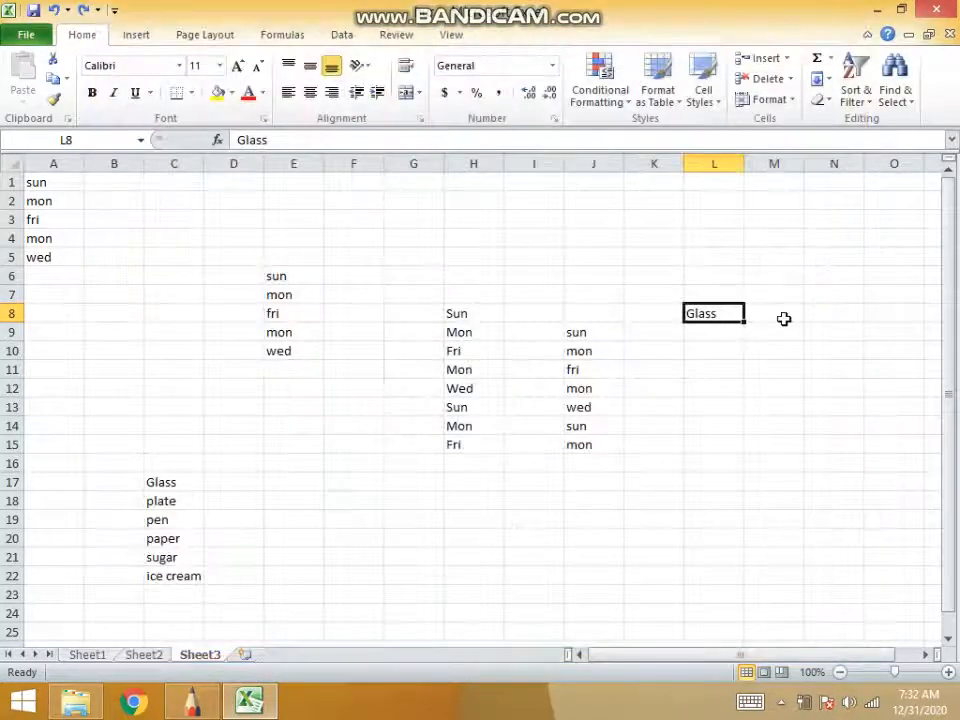
- Re-enter "Glass" in cell L8 and autofill it down to L13
double_click(722, 313)
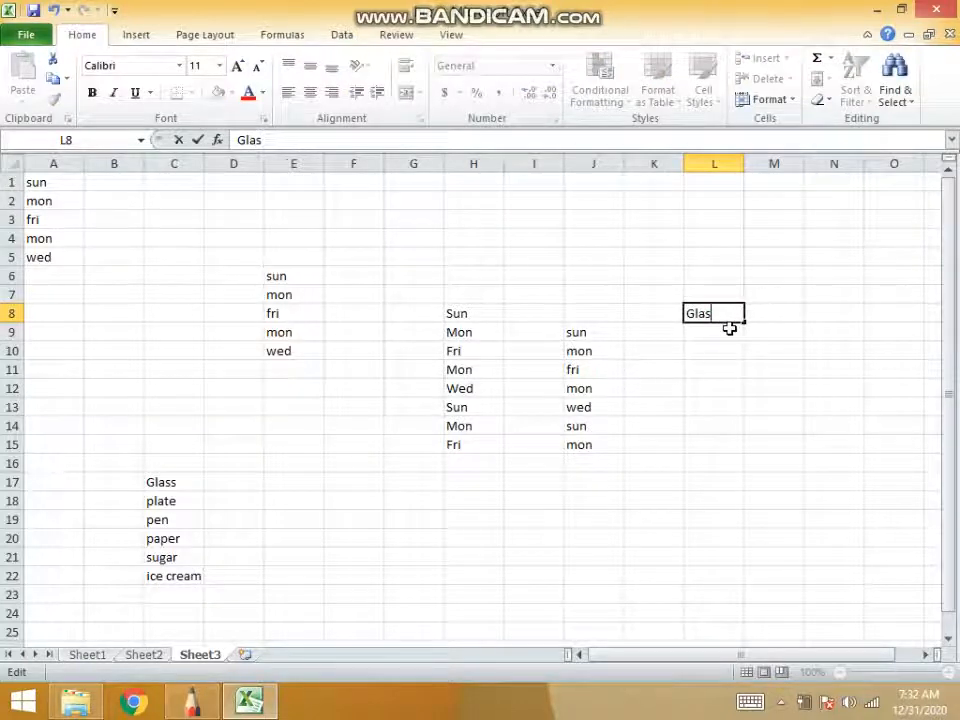
key(BackSpace)
key(BackSpace)
key(BackSpace)
key(BackSpace)
text(Glass)
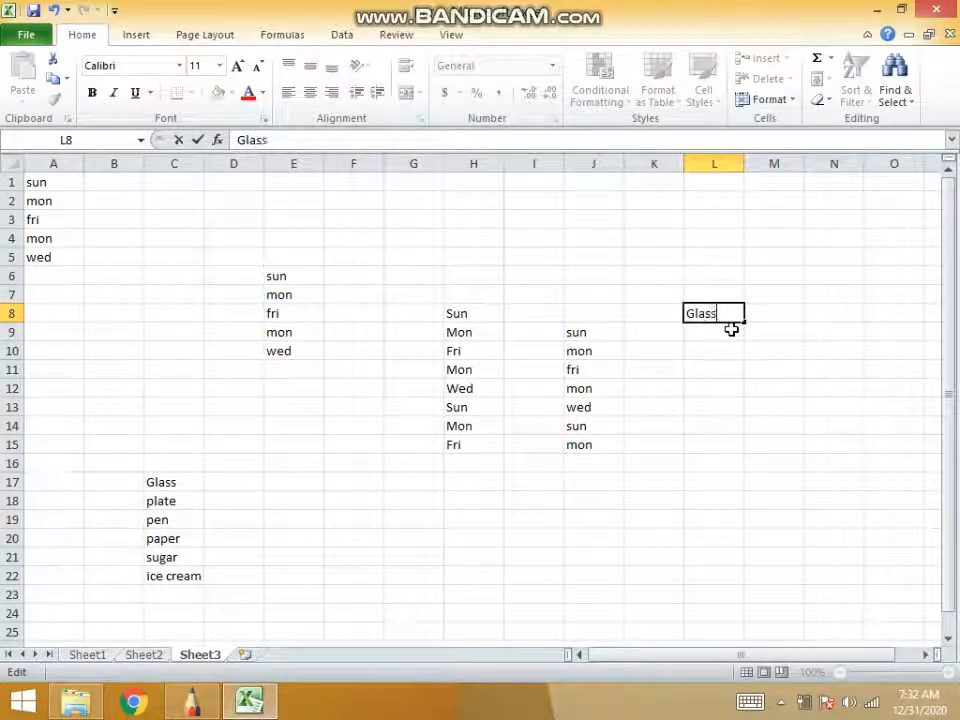
key(Return)
key(Up)
key(Up)
click(721, 313)
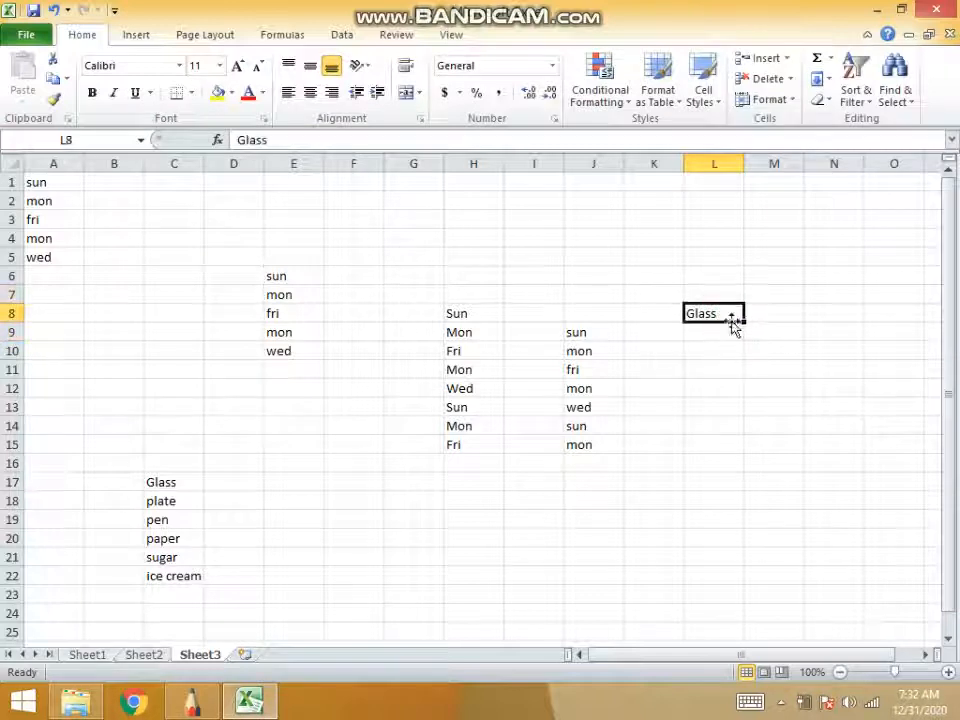
drag(745, 322, 748, 422)
- Enter "Glass" in cell L19 and autofill it down to L24
click(724, 519)
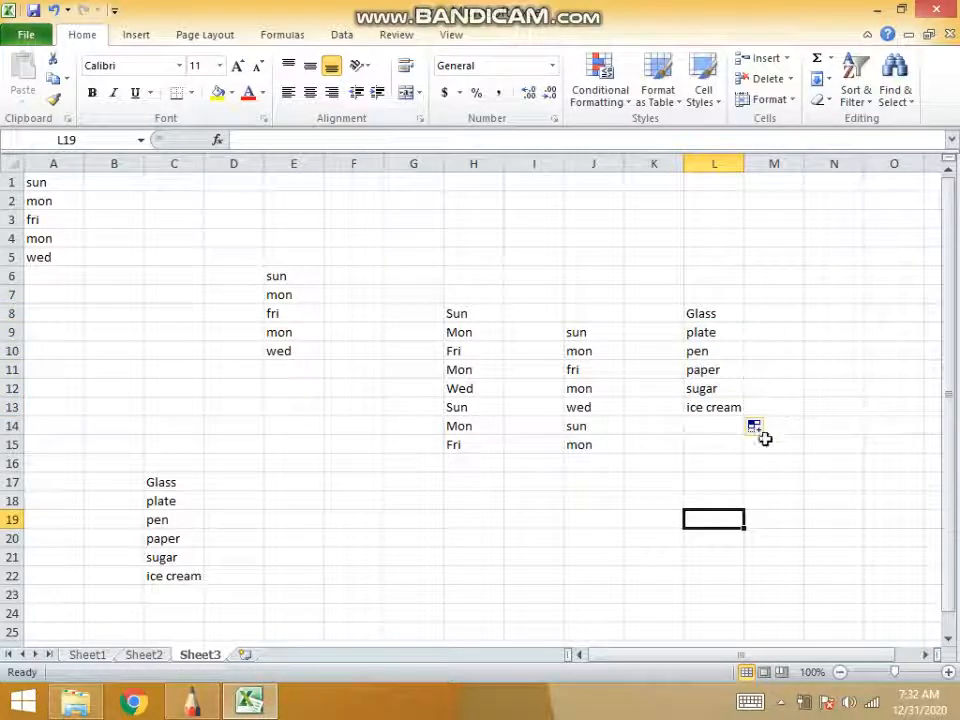
double_click(714, 519)
text(Gl)
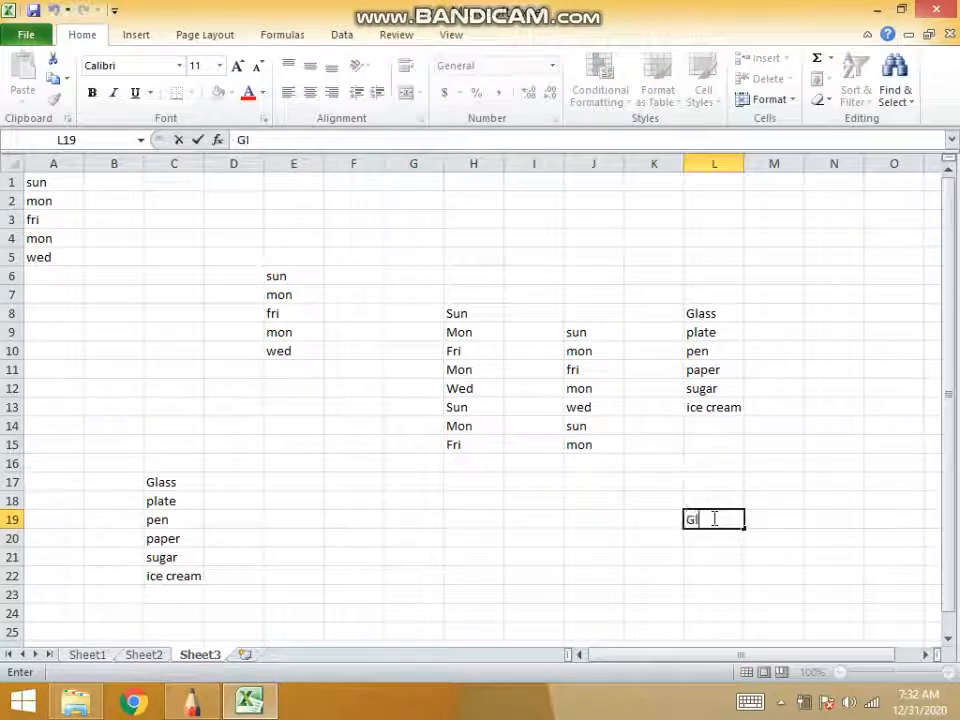
text(ass)
click(720, 555)
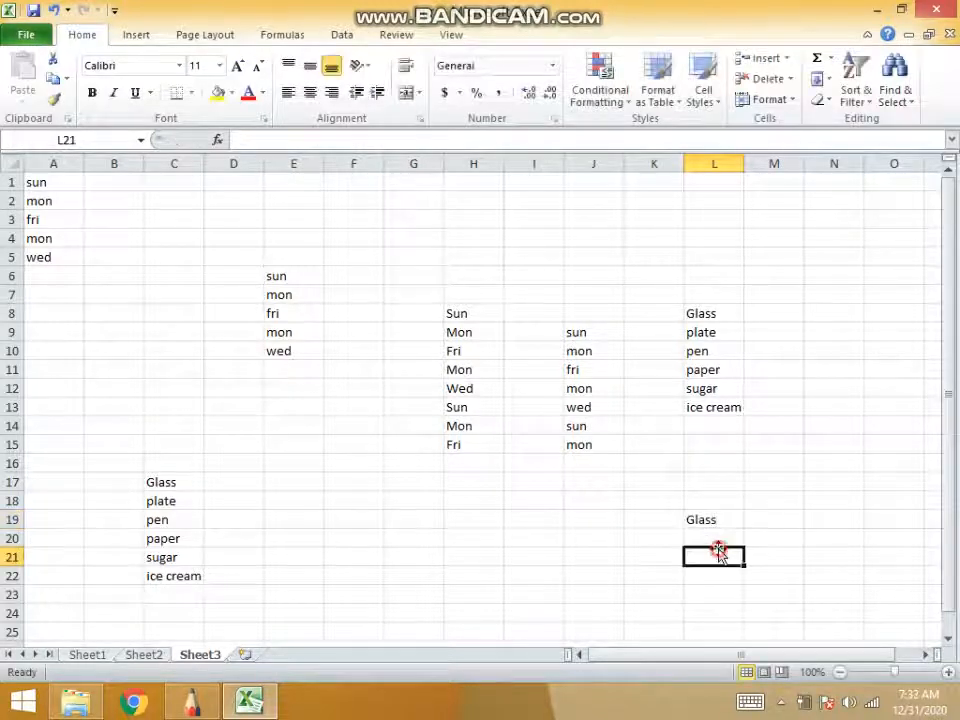
click(729, 517)
drag(743, 528, 752, 630)
click(554, 580)
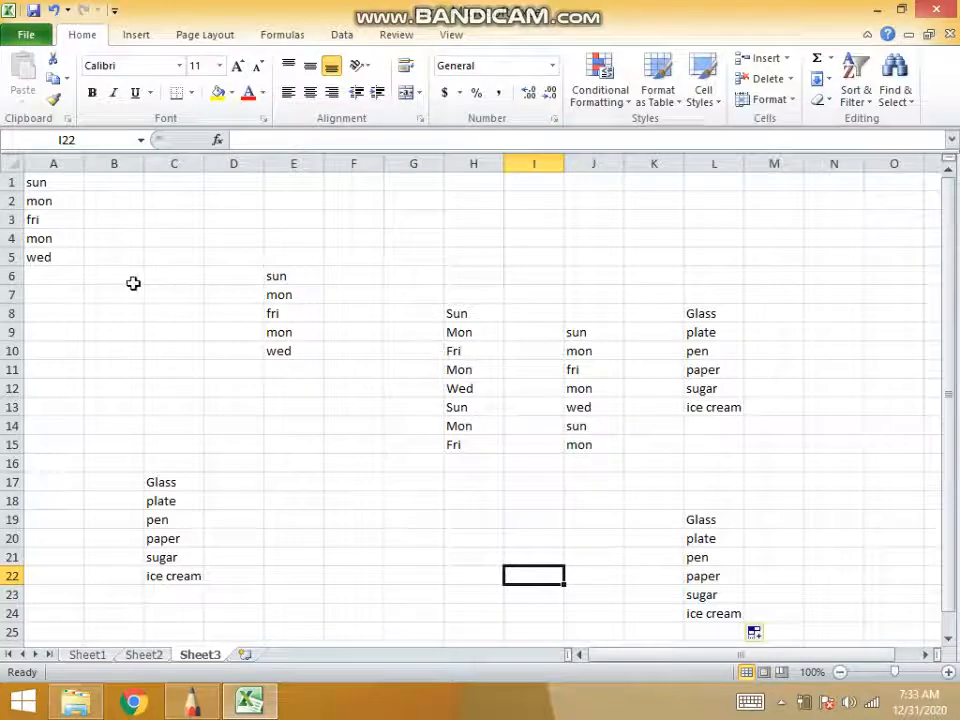
- Enter 1 in cell B5, autofill it down to B15 and change the fill option to Fill Series
double_click(94, 250)
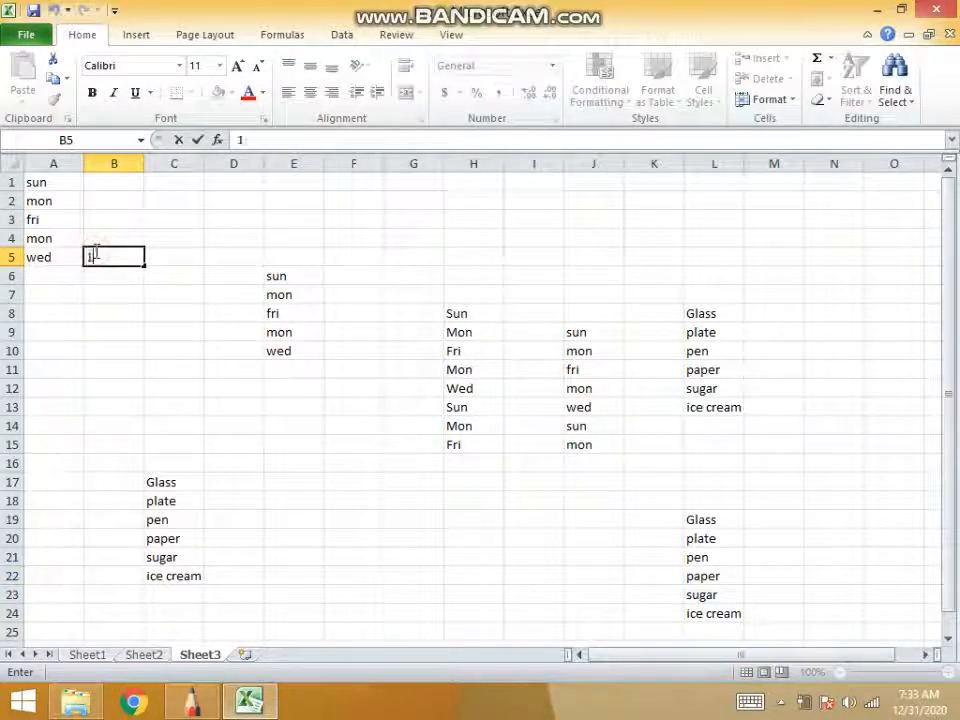
click(105, 308)
click(129, 253)
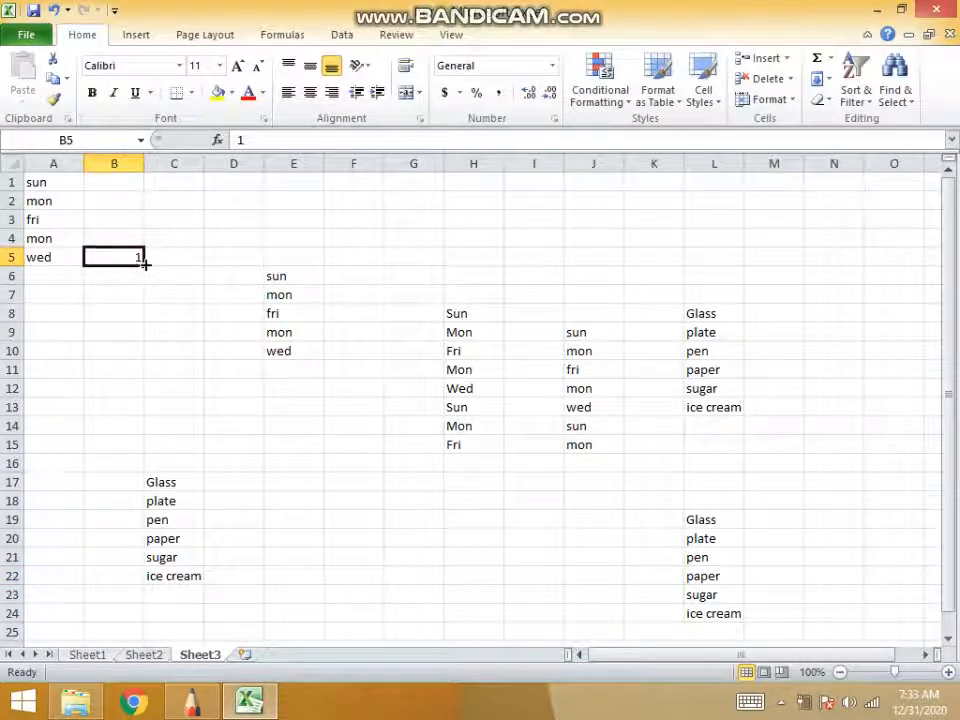
drag(142, 262, 139, 448)
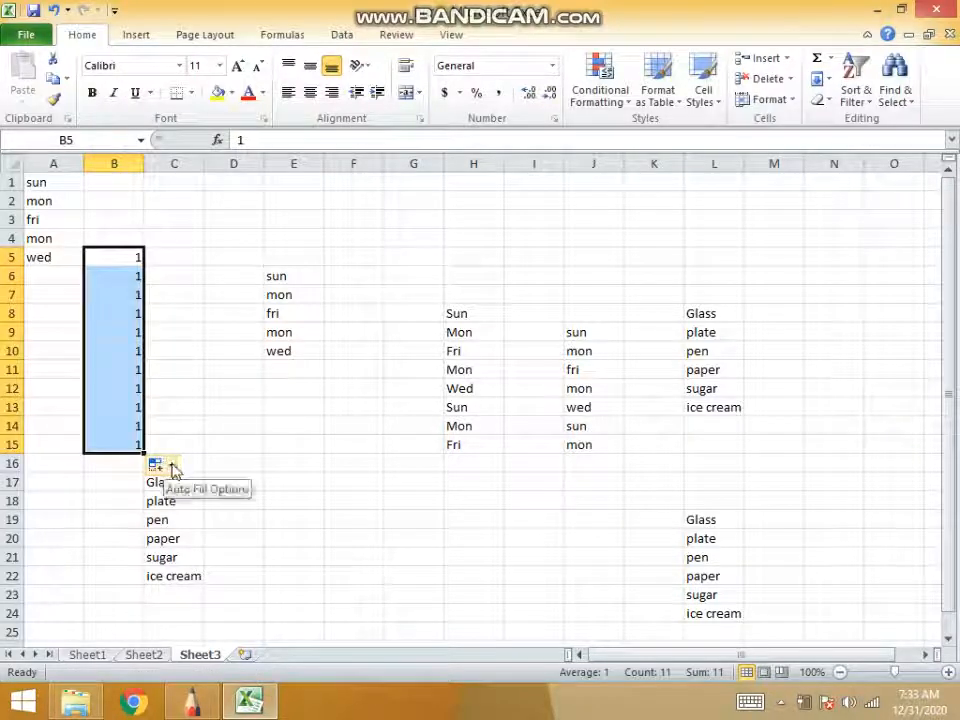
click(173, 470)
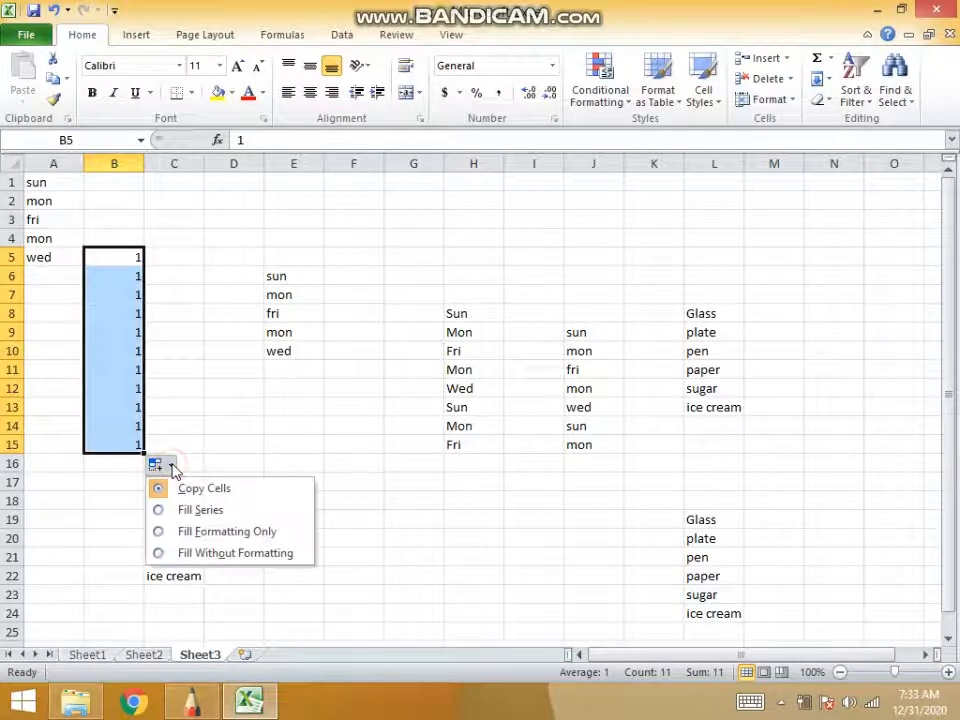
click(188, 509)
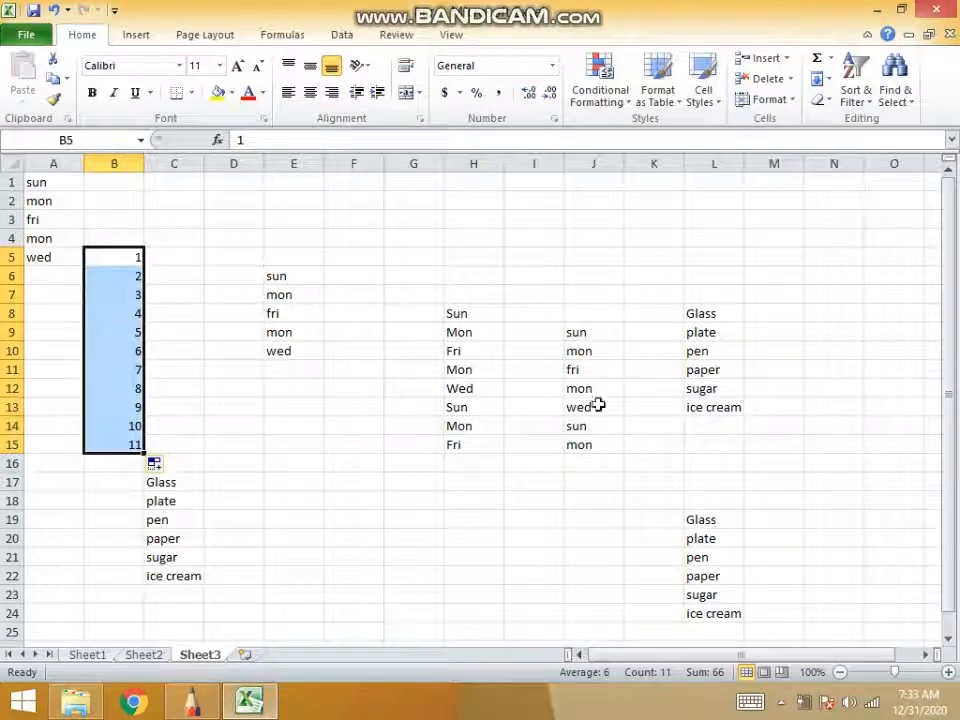
- Enter "Glass" in cell F13 and autofill it down to F18
click(343, 421)
key(ctrl+Up)
double_click(343, 407)
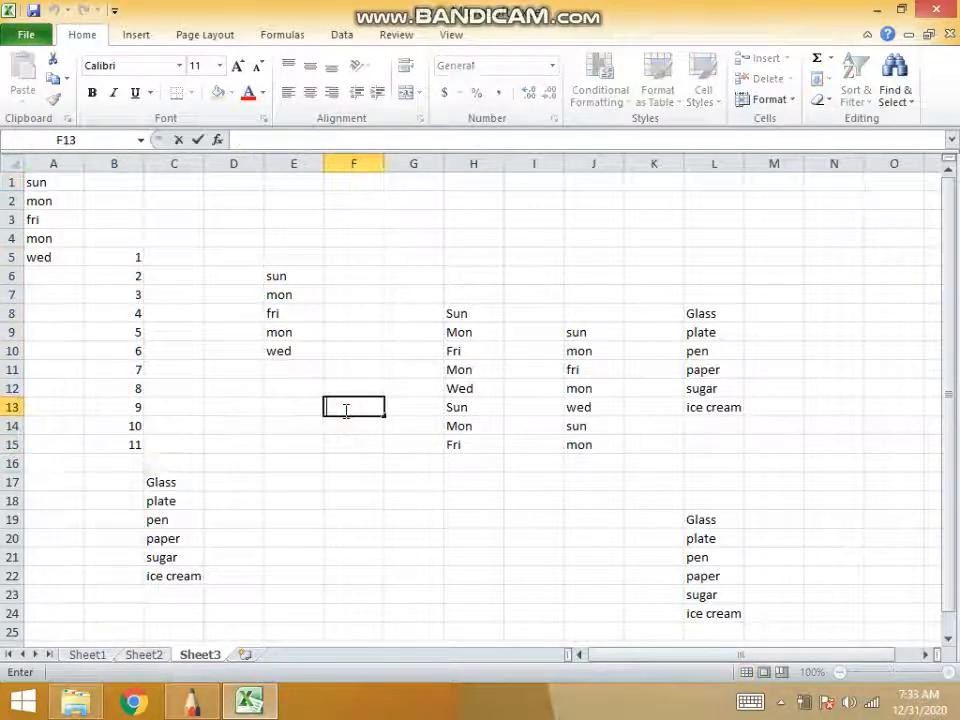
text(g)
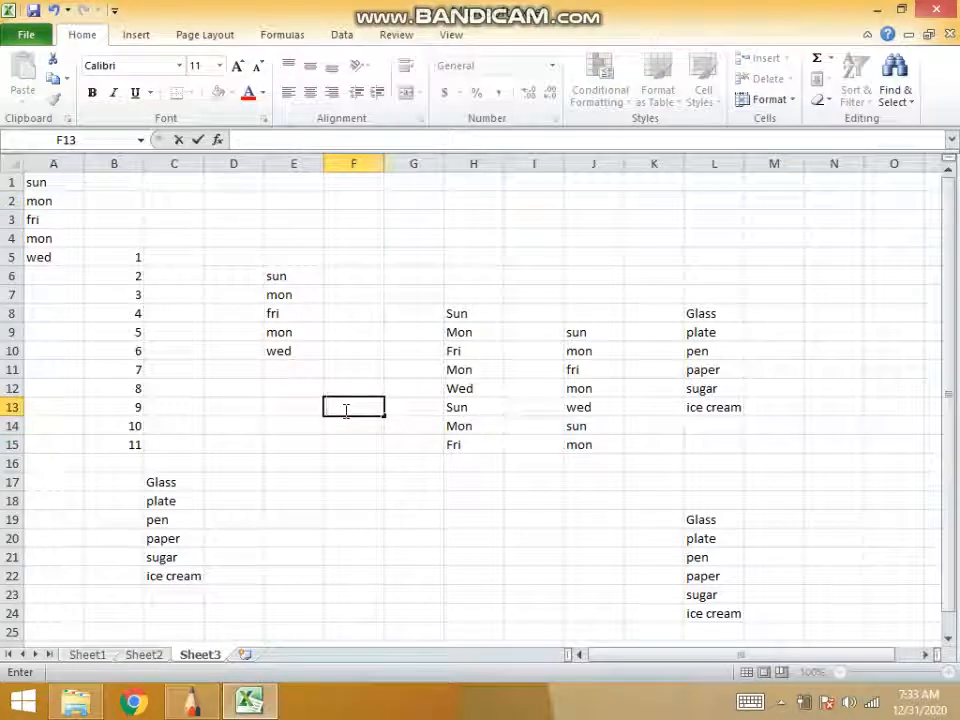
text(G)
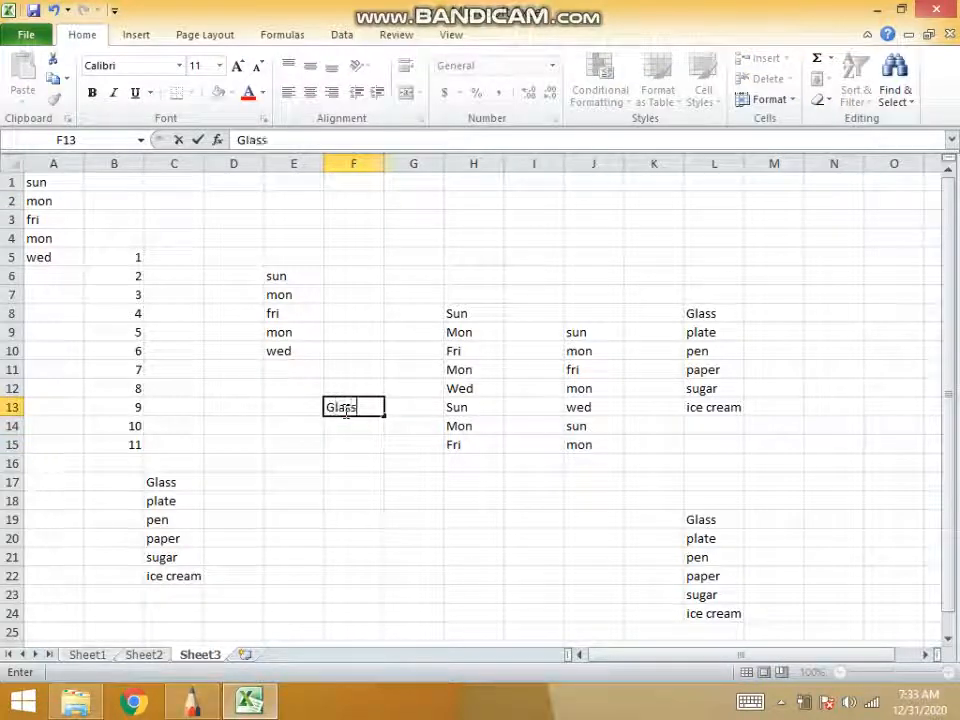
text(lass)
key(Return)
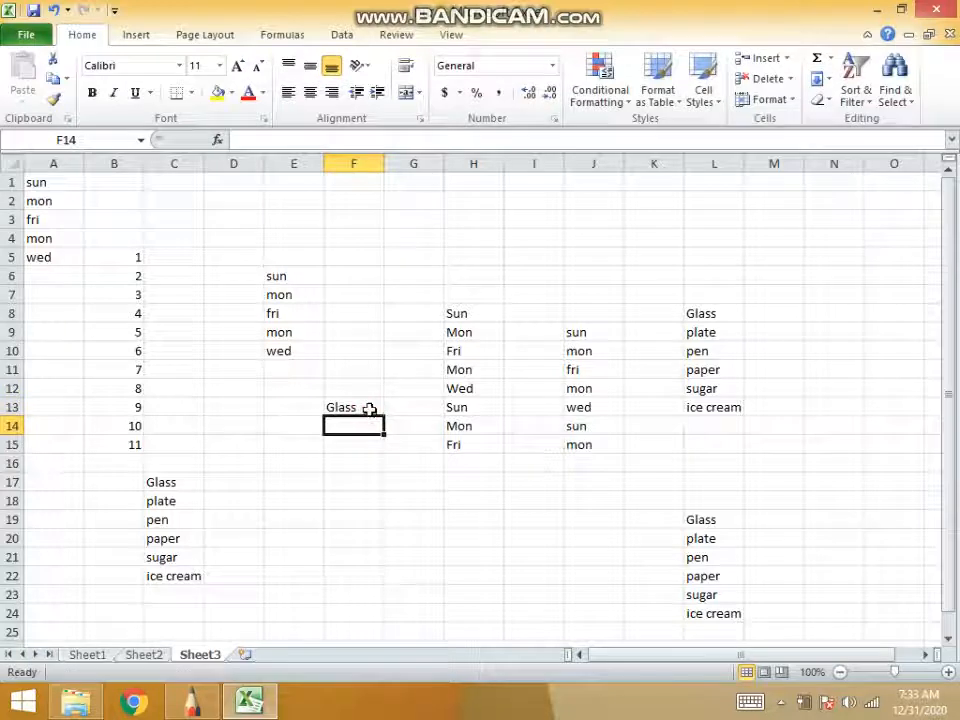
click(369, 409)
drag(384, 416, 381, 514)
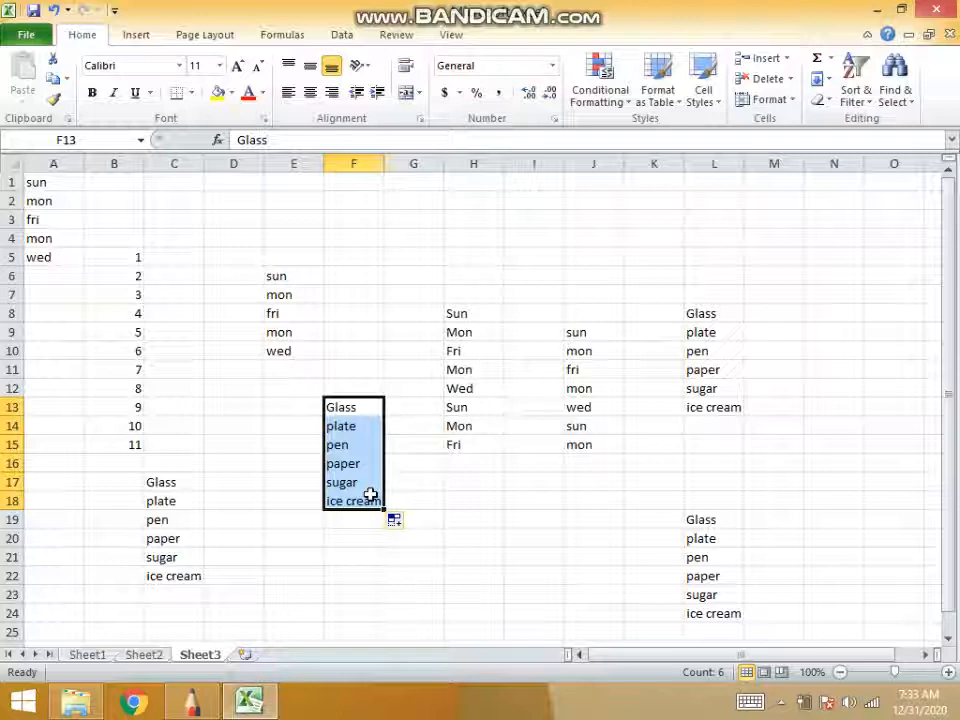
- Enter "mon" in cell N6 and autofill it down to N14
click(124, 272)
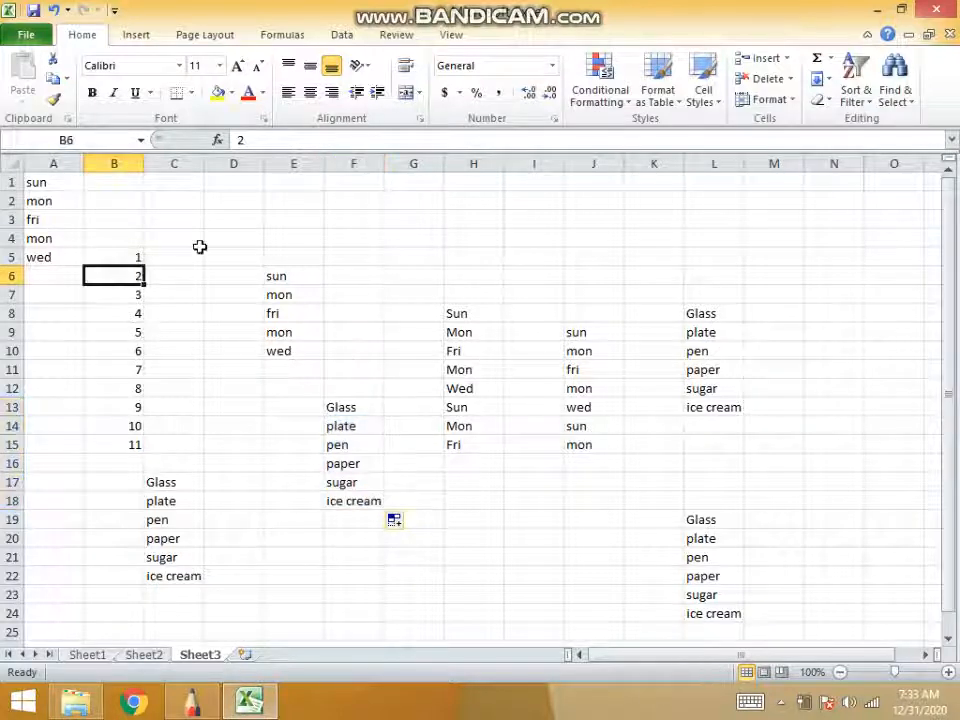
click(815, 272)
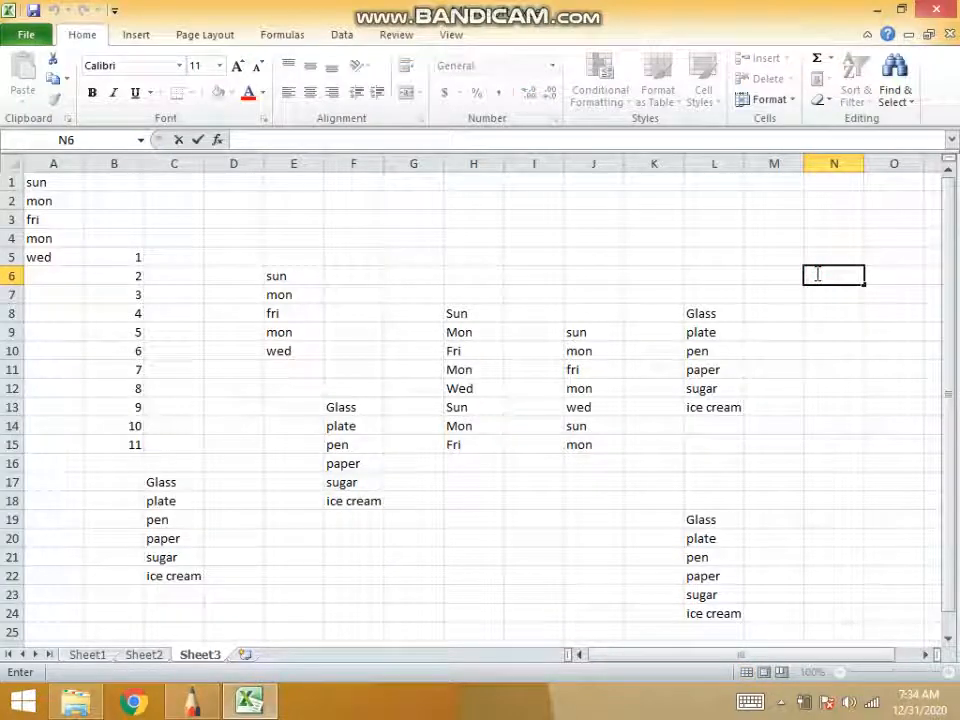
text(mon)
click(827, 312)
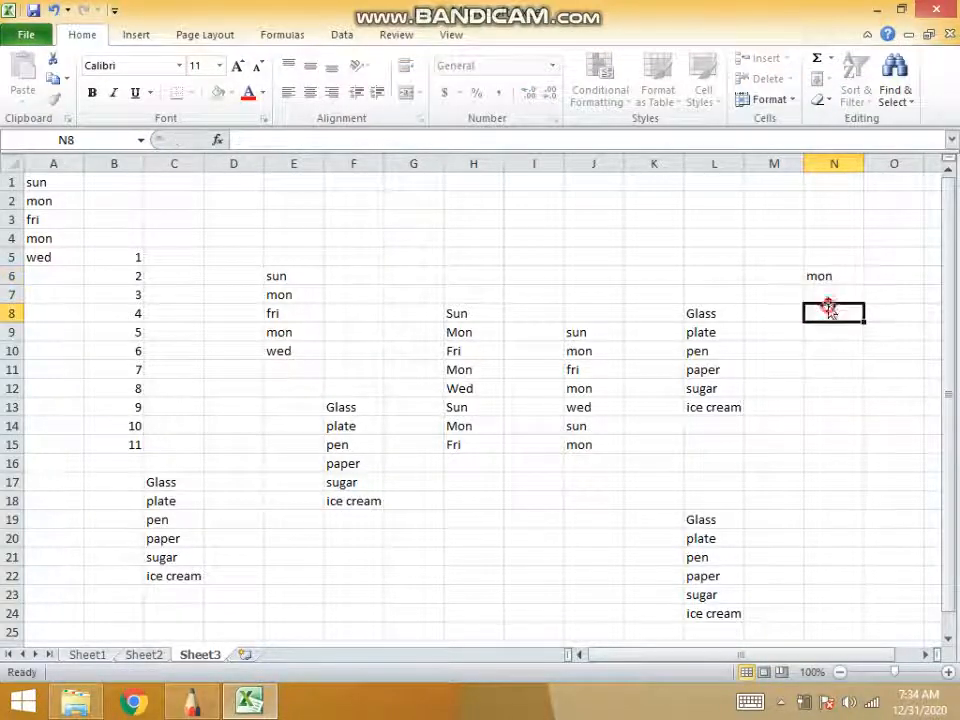
click(830, 277)
drag(864, 285, 864, 436)
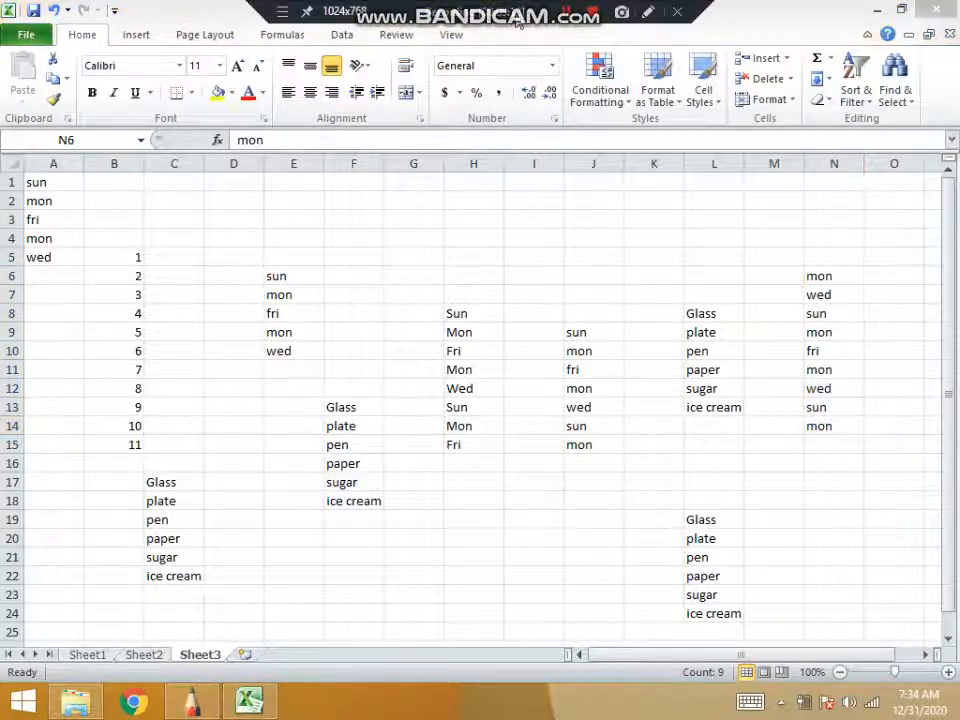
- Enter "sun" in cell I19 and autofill it down to I23
click(527, 516)
double_click(525, 521)
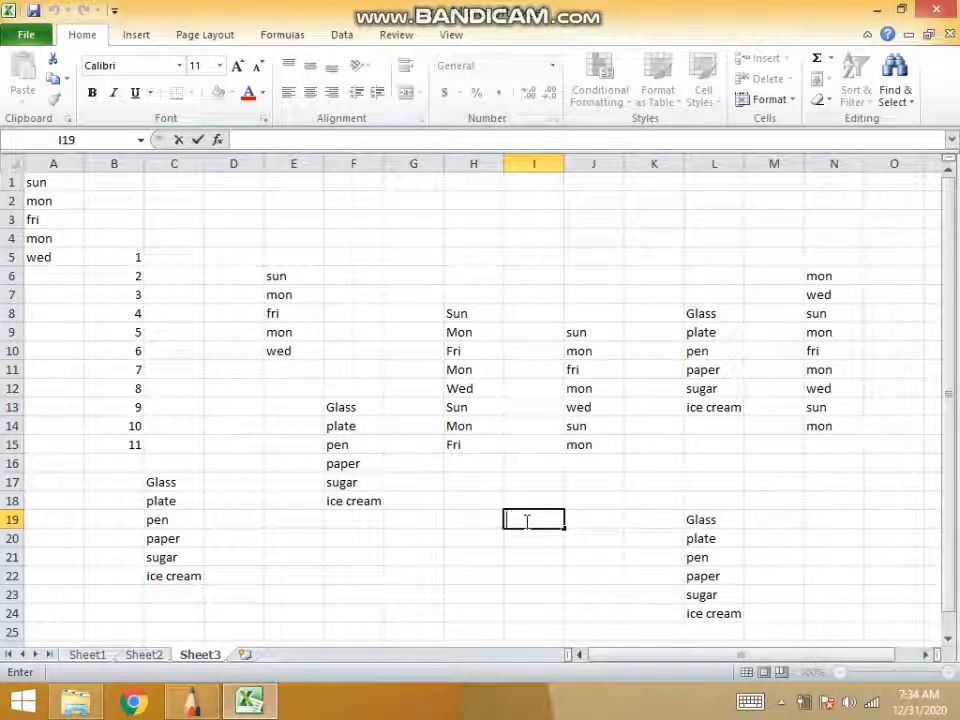
text(sun)
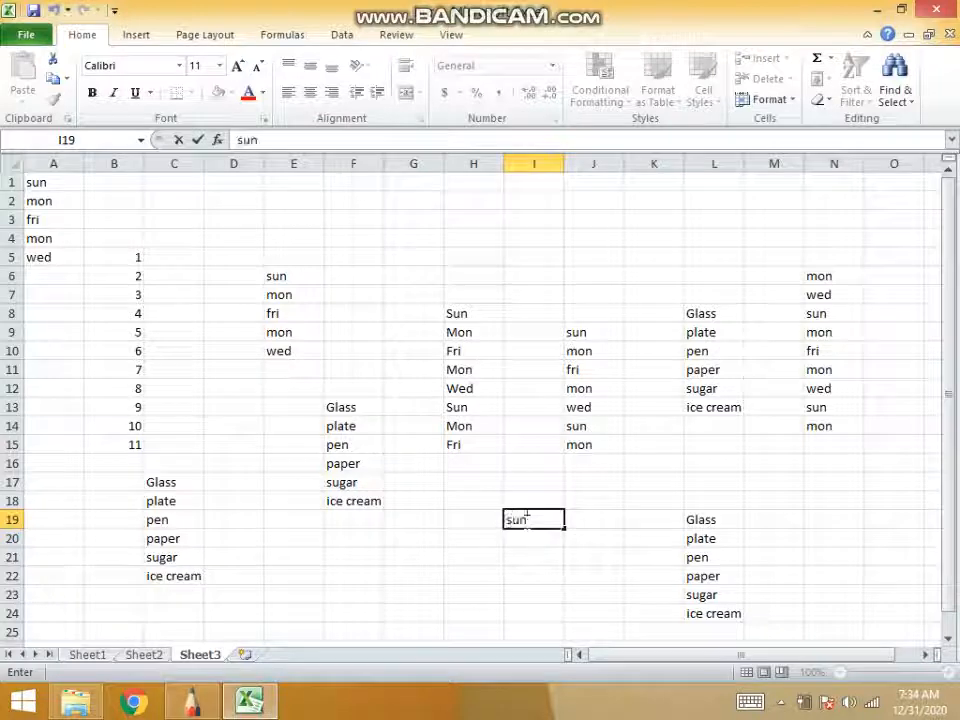
key(Return)
click(520, 517)
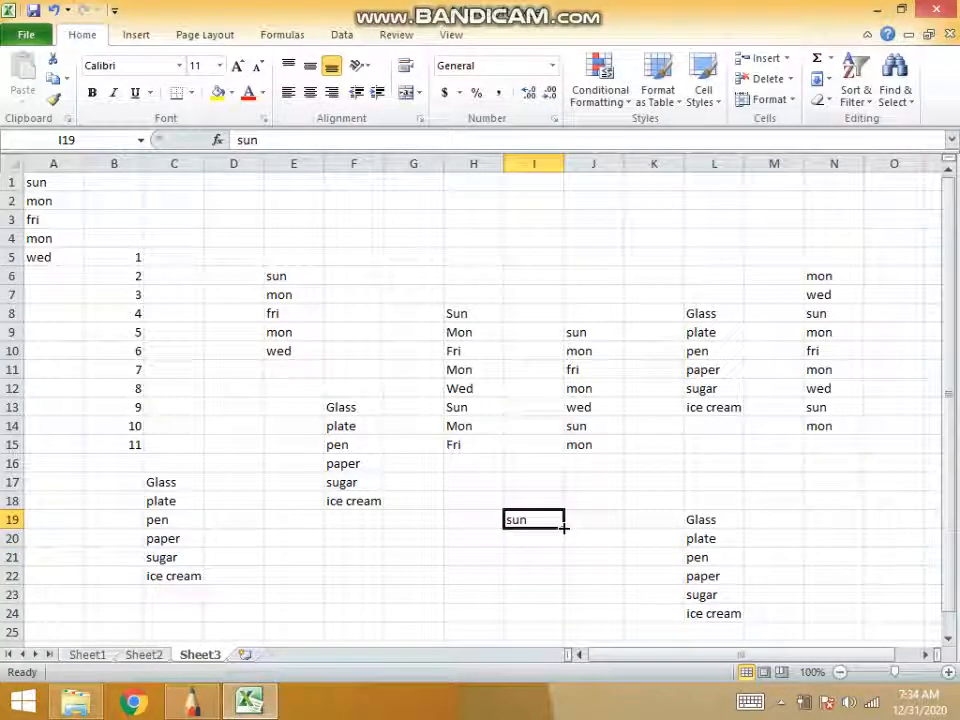
drag(563, 527, 568, 607)
click(436, 557)
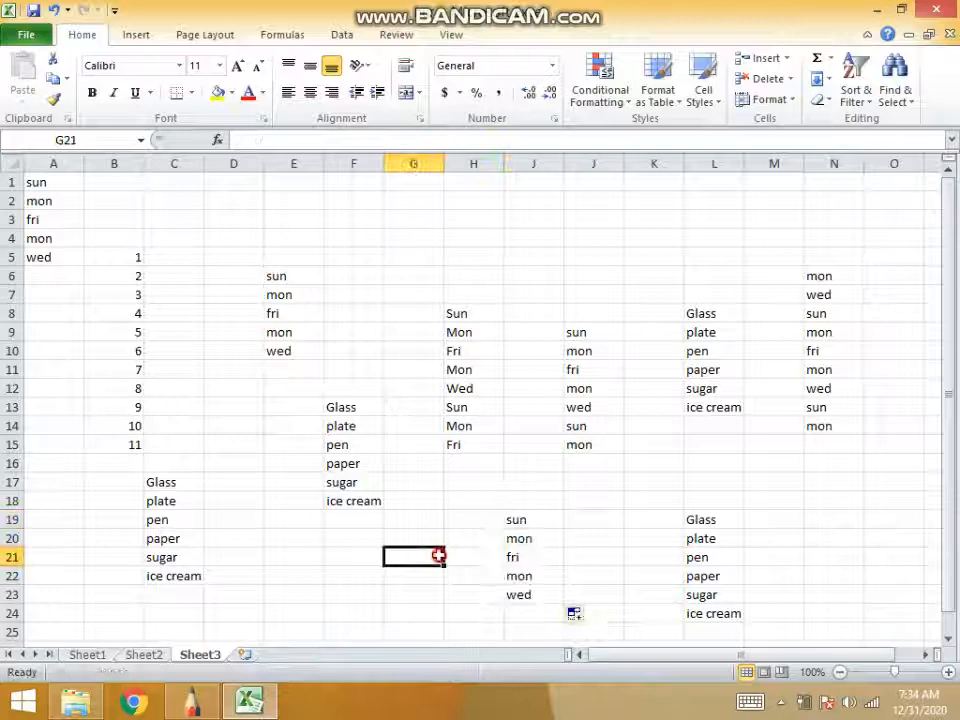
click(535, 552)
click(515, 538)
click(515, 555)
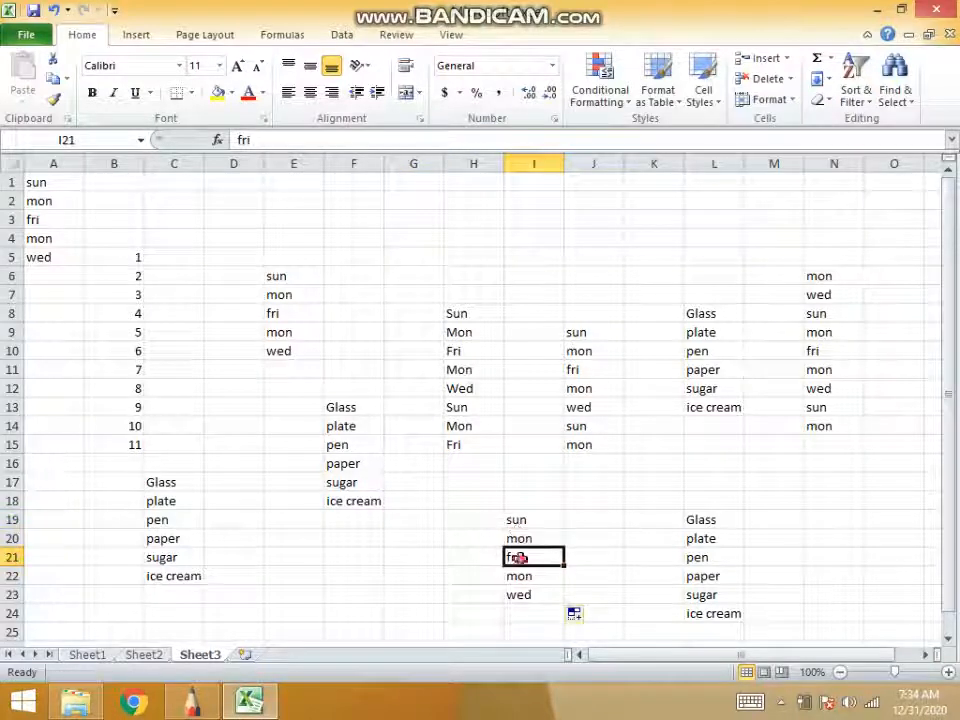
click(524, 578)
click(521, 593)
click(515, 560)
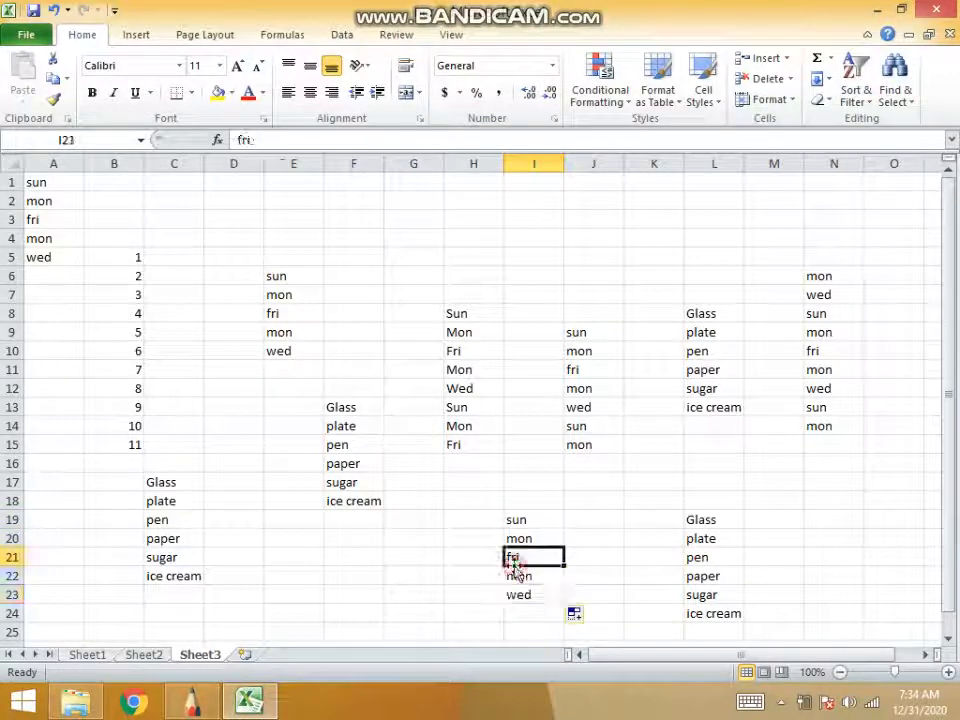